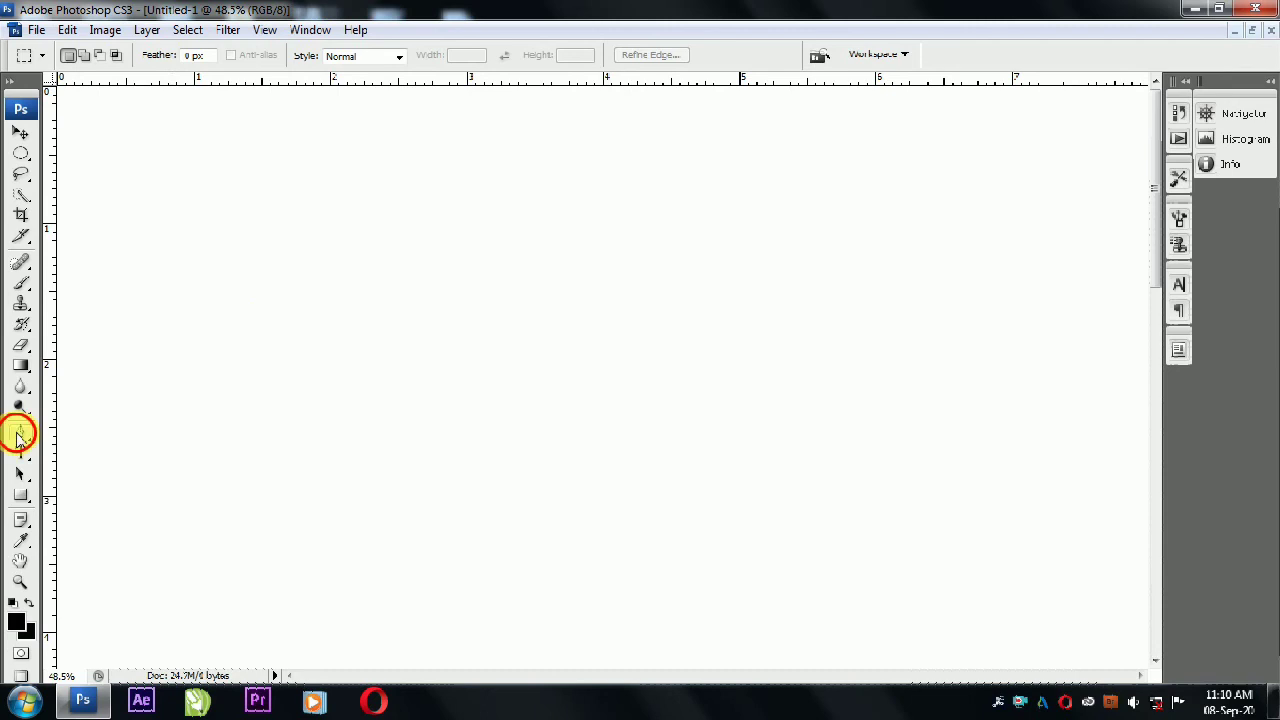
Trace a closed, head-shaped outline with the Pen tool.
{"action": "left_click", "coordinate": [18, 437]}
{"action": "left_click", "coordinate": [477, 207]}
{"action": "left_click_drag", "start_coordinate": [456, 243], "coordinate": [467, 278]}
{"action": "mouse_move", "coordinate": [463, 325]}
{"action": "left_mouse_down"}
{"action": "mouse_move", "coordinate": [469, 362]}
{"action": "mouse_move", "coordinate": [482, 350]}
{"action": "left_mouse_up"}
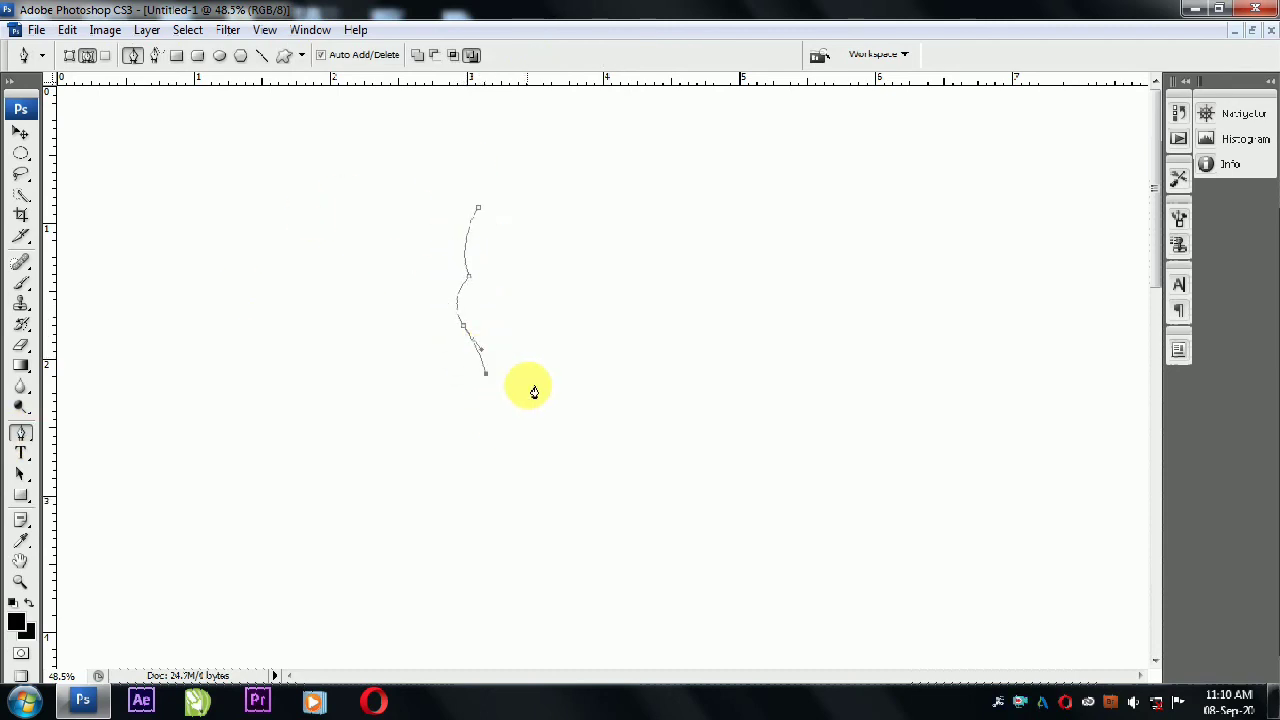
{"action": "mouse_move", "coordinate": [557, 372]}
{"action": "left_mouse_down"}
{"action": "mouse_move", "coordinate": [530, 383]}
{"action": "mouse_move", "coordinate": [579, 342]}
{"action": "left_mouse_up"}
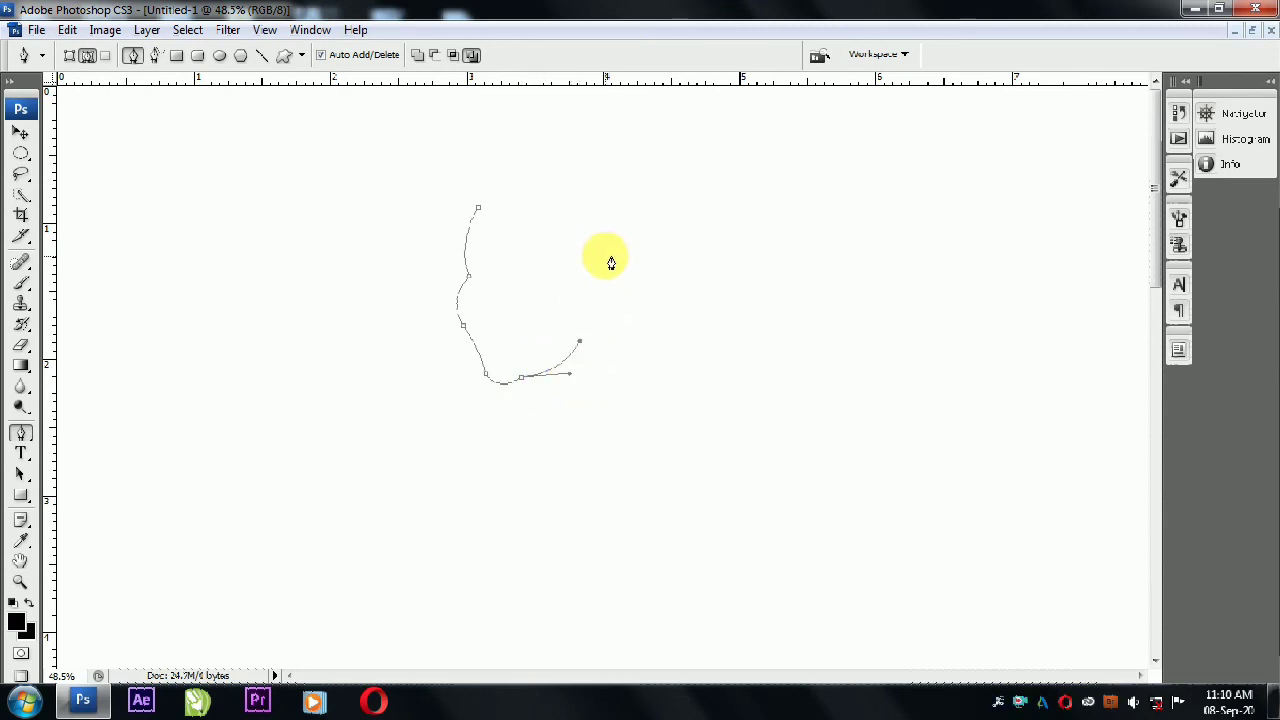
{"action": "left_click", "coordinate": [591, 305]}
{"action": "left_click_drag", "start_coordinate": [598, 377], "coordinate": [581, 375]}
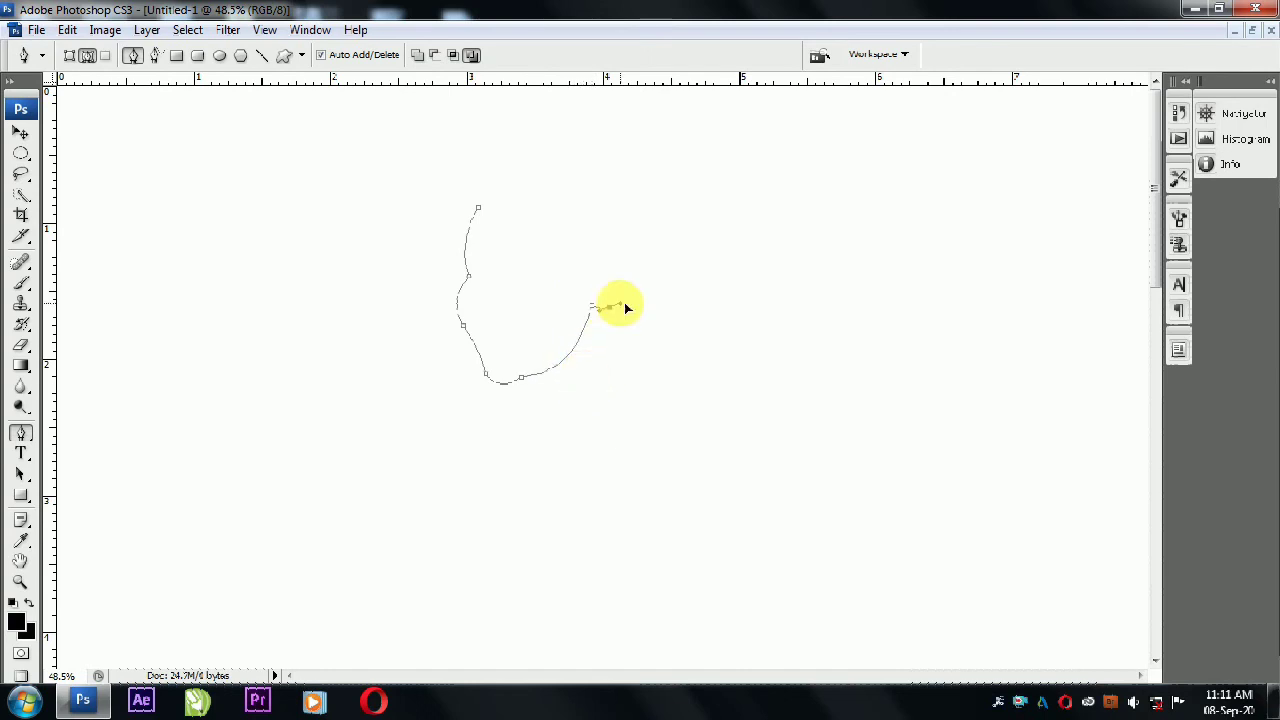
{"action": "left_click_drag", "start_coordinate": [608, 307], "coordinate": [613, 267]}
{"action": "left_click_drag", "start_coordinate": [573, 175], "coordinate": [504, 161]}
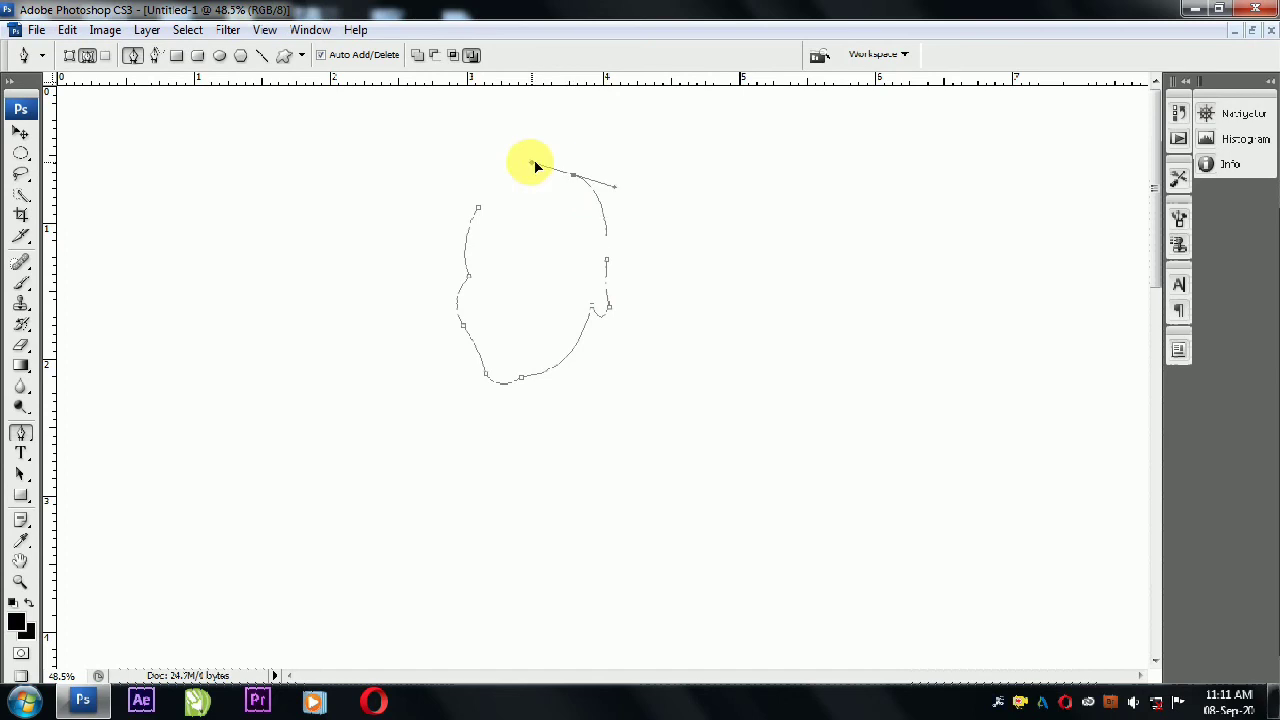
{"action": "left_click", "coordinate": [472, 228]}
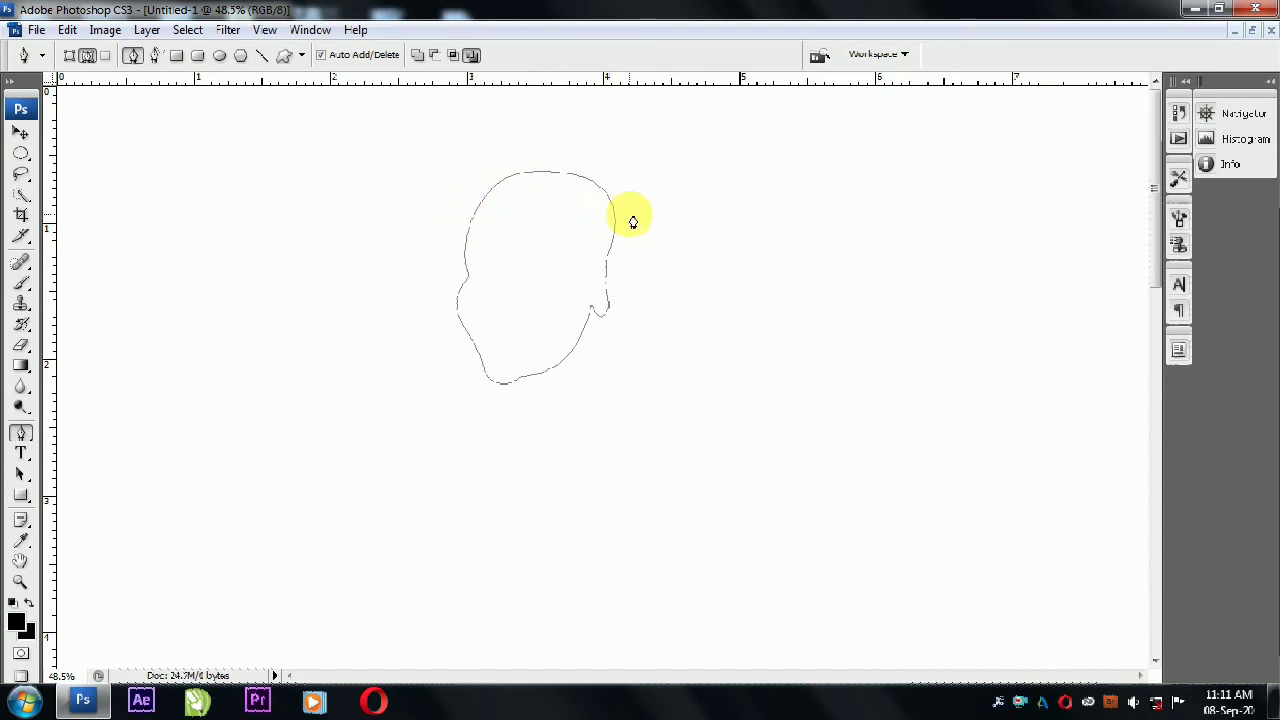
Fill the face outline with light pink on a new layer.
{"action": "key", "text": "ctrl+shift+n"}
{"action": "key", "text": "Return"}
{"action": "key", "text": "ctrl+Return"}
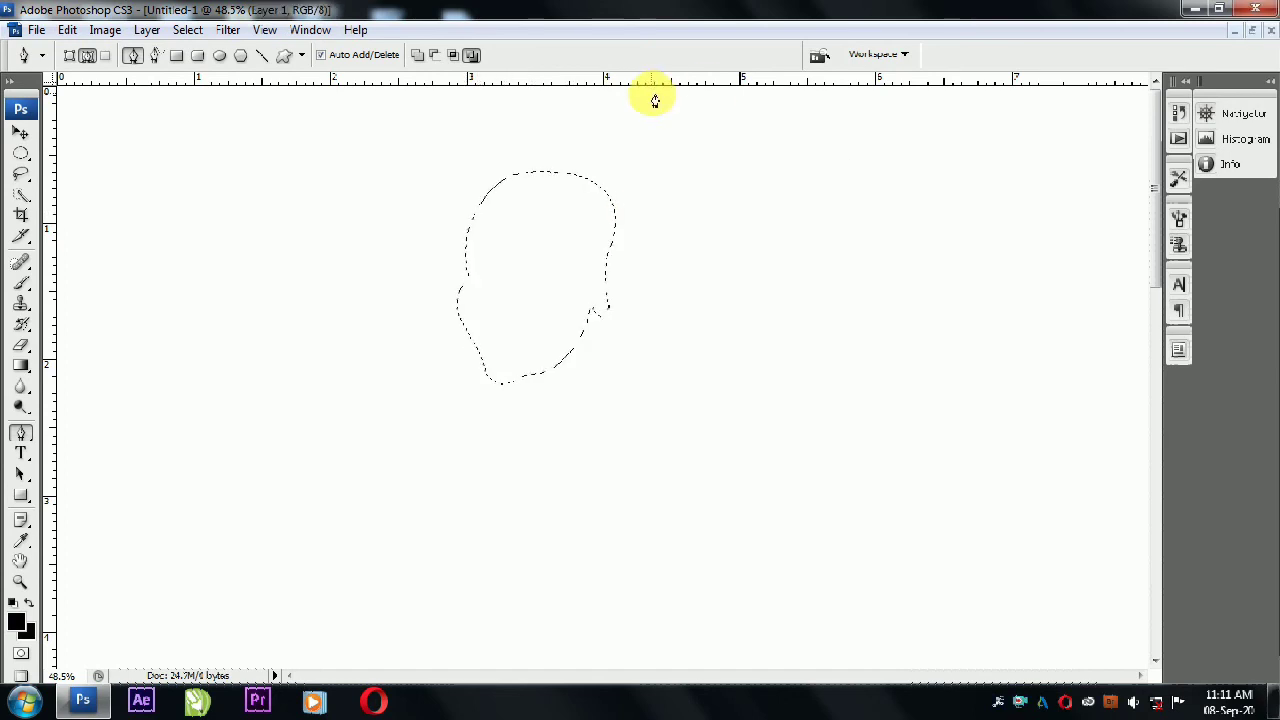
{"action": "left_click", "coordinate": [16, 622]}
{"action": "left_click_drag", "start_coordinate": [655, 287], "coordinate": [655, 201]}
{"action": "left_click", "coordinate": [474, 163]}
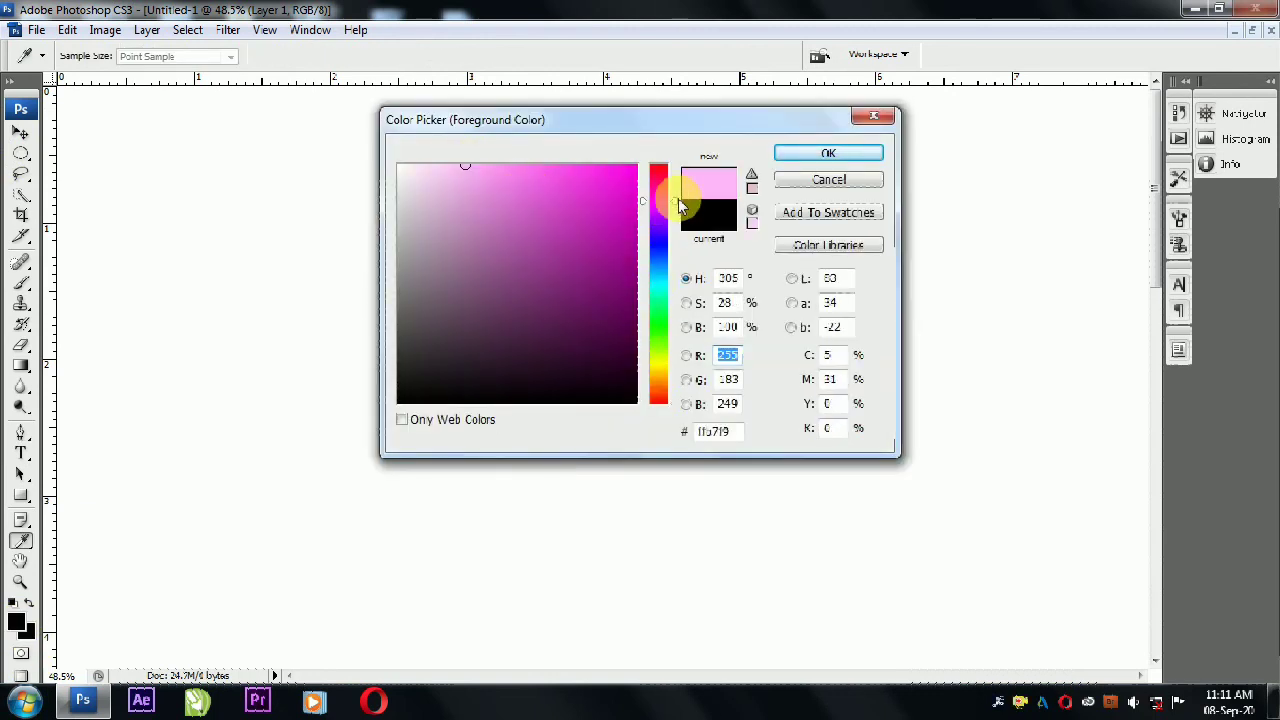
{"action": "left_click", "coordinate": [790, 153]}
{"action": "key", "text": "x"}
{"action": "key", "text": "ctrl+BackSpace"}
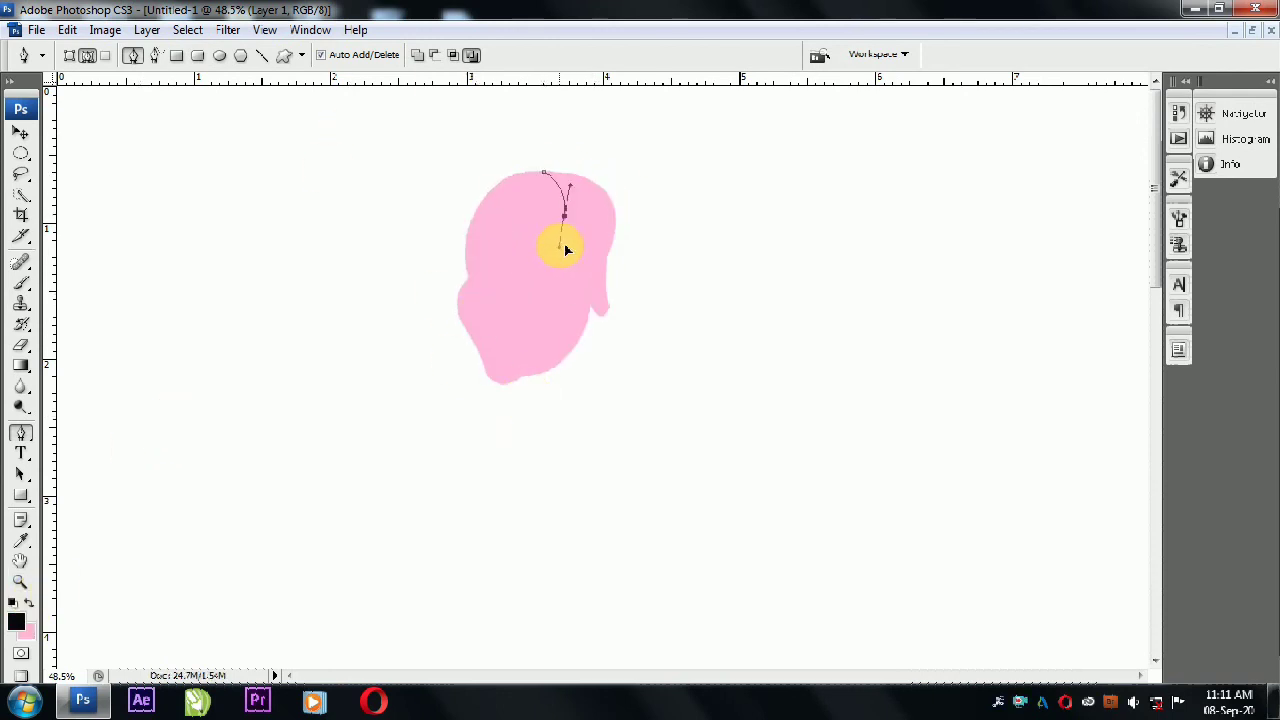
Trace a long hair strand down the face's right side.
{"action": "left_click", "coordinate": [608, 290]}
{"action": "left_click", "coordinate": [622, 340]}
{"action": "left_click", "coordinate": [589, 437]}
{"action": "left_click", "coordinate": [568, 505]}
{"action": "left_click_drag", "start_coordinate": [633, 361], "coordinate": [679, 316]}
{"action": "left_click_drag", "start_coordinate": [659, 247], "coordinate": [648, 200]}
{"action": "left_click_drag", "start_coordinate": [578, 156], "coordinate": [520, 156]}
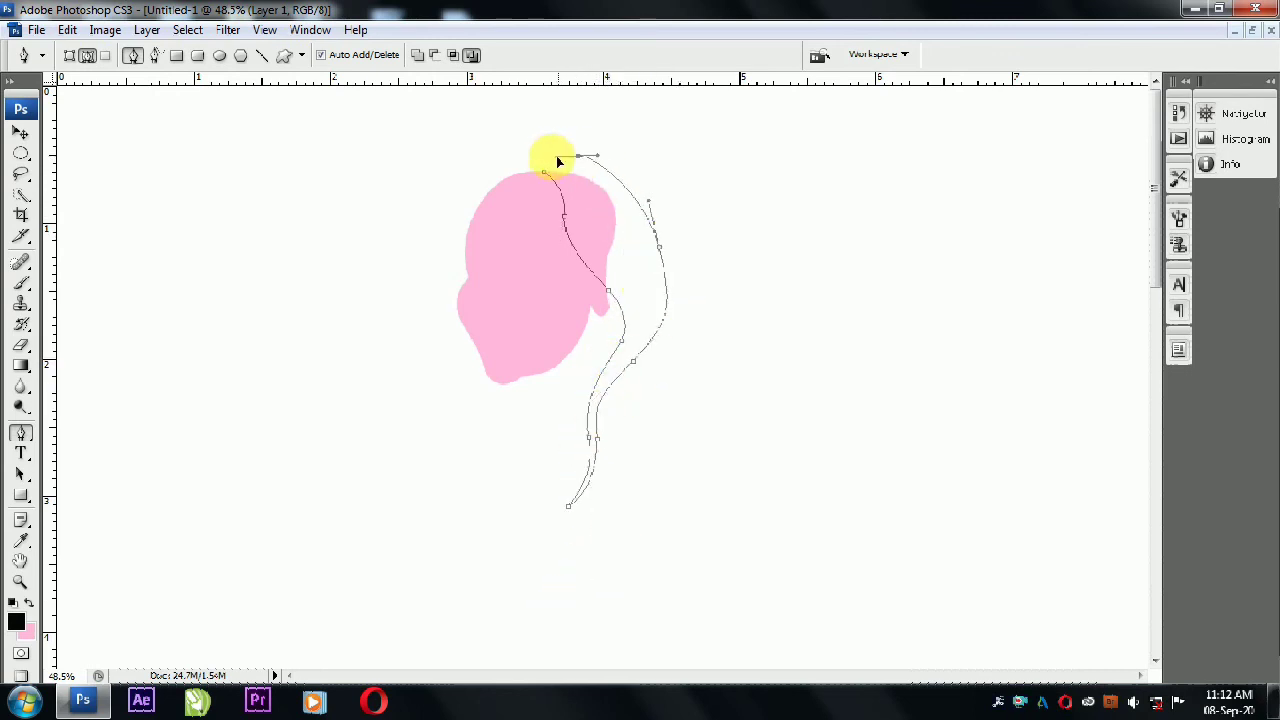
{"action": "left_click", "coordinate": [545, 177]}
Fill the hair strand with black on its own new layer.
{"action": "key", "text": "ctrl+Return"}
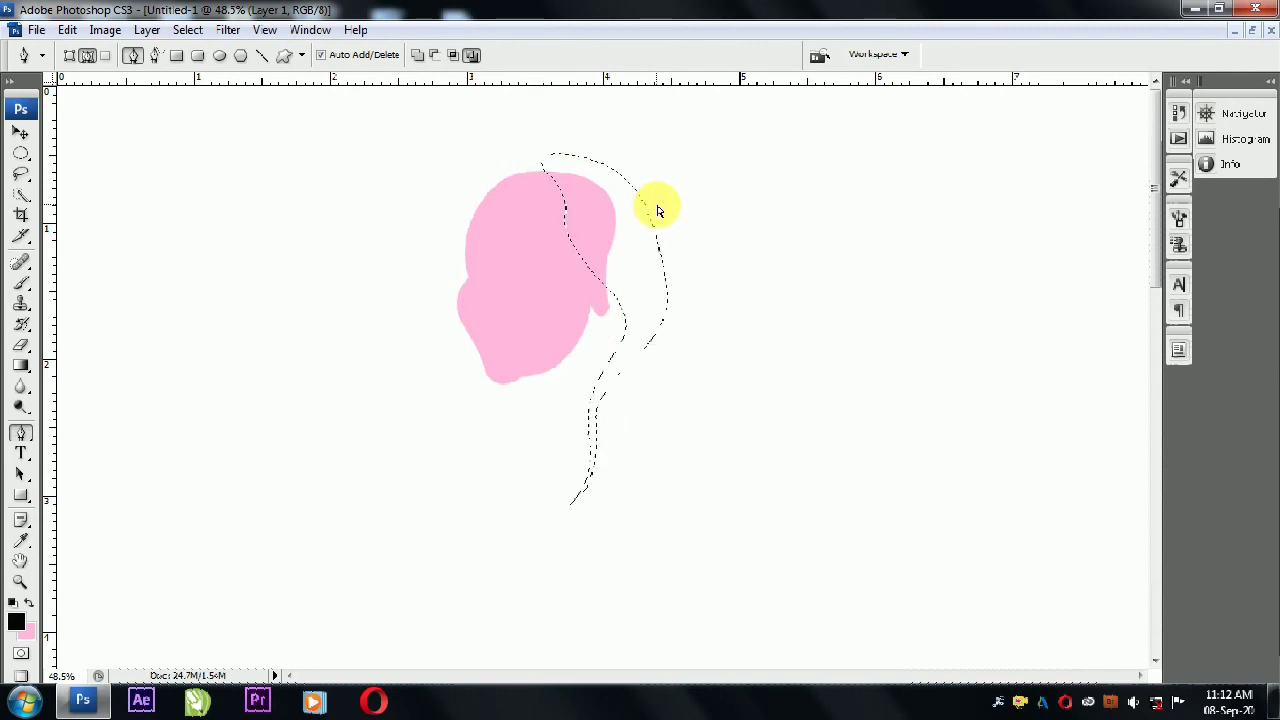
{"action": "left_click", "coordinate": [28, 602]}
{"action": "key", "text": "ctrl+shift+n"}
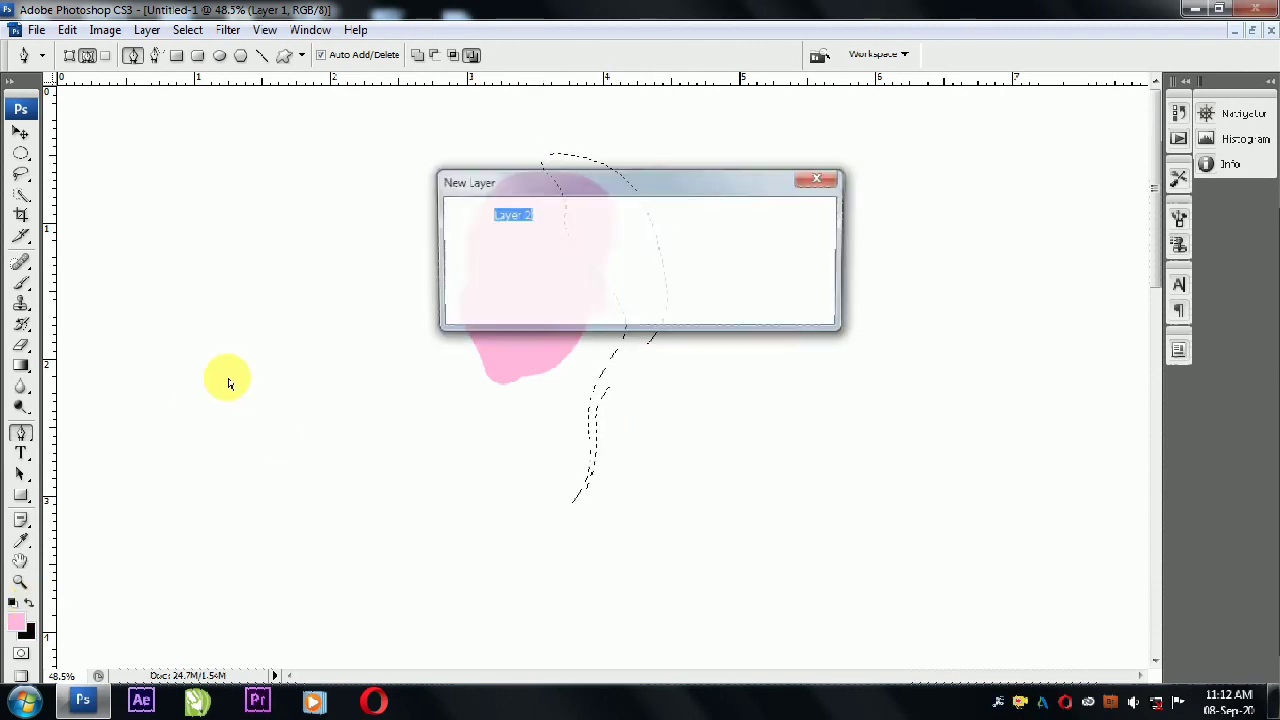
{"action": "key", "text": "Return"}
{"action": "key", "text": "ctrl+BackSpace"}
{"action": "key", "text": "ctrl+d"}
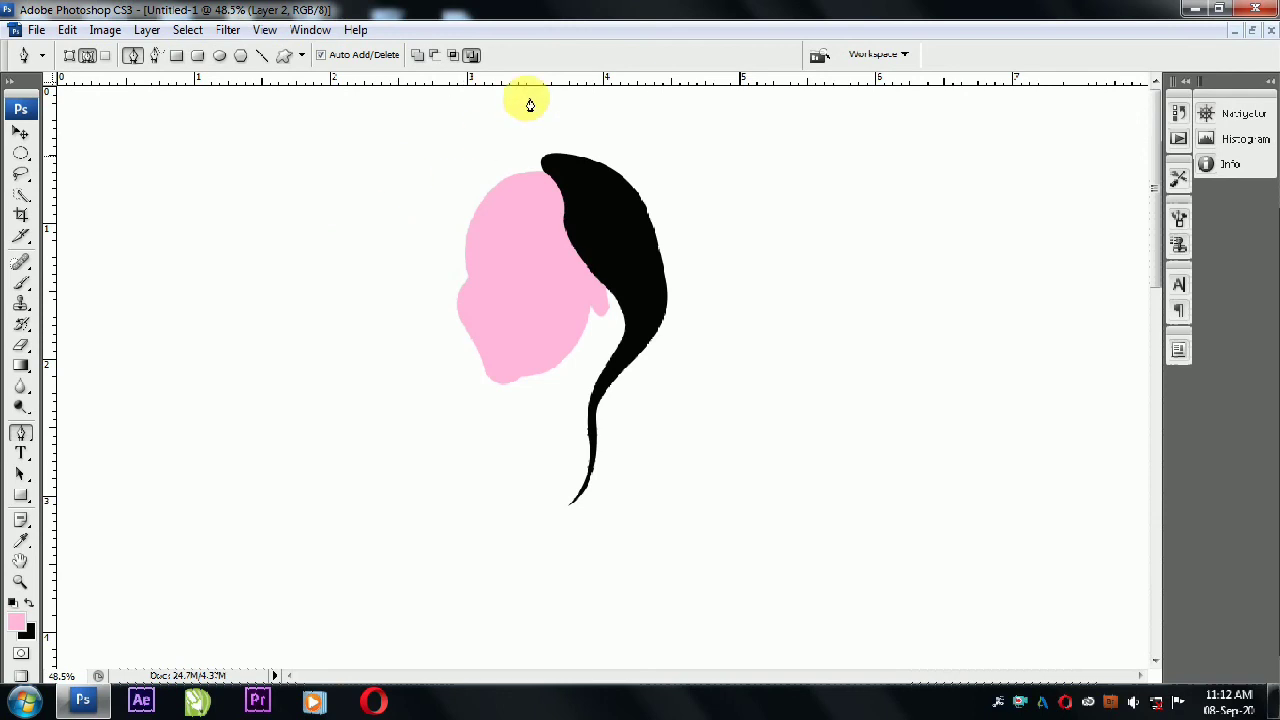
Outline a rounded hair mass over the head and fill it black on a new layer.
{"action": "left_click", "coordinate": [545, 157]}
{"action": "mouse_move", "coordinate": [431, 160]}
{"action": "left_mouse_down"}
{"action": "mouse_move", "coordinate": [417, 210]}
{"action": "mouse_move", "coordinate": [368, 231]}
{"action": "left_mouse_up"}
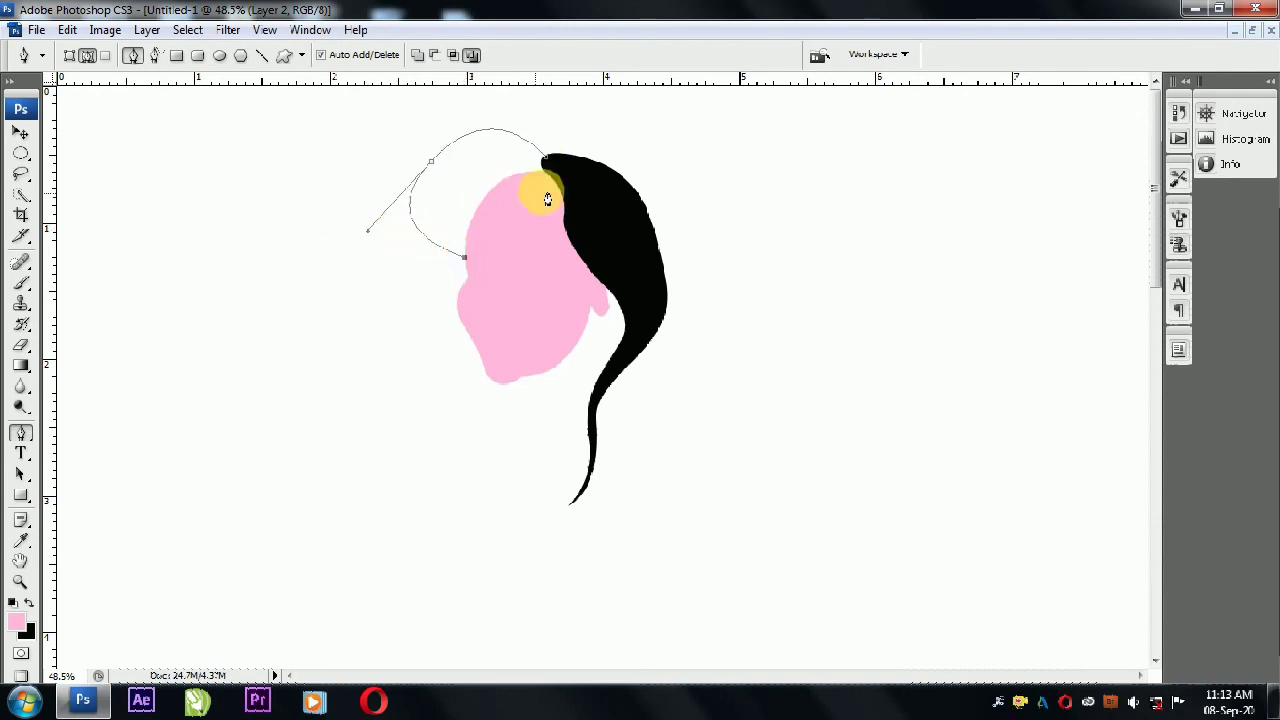
{"action": "left_click_drag", "start_coordinate": [559, 178], "coordinate": [648, 180]}
{"action": "left_click", "coordinate": [550, 165]}
{"action": "key", "text": "ctrl+Return"}
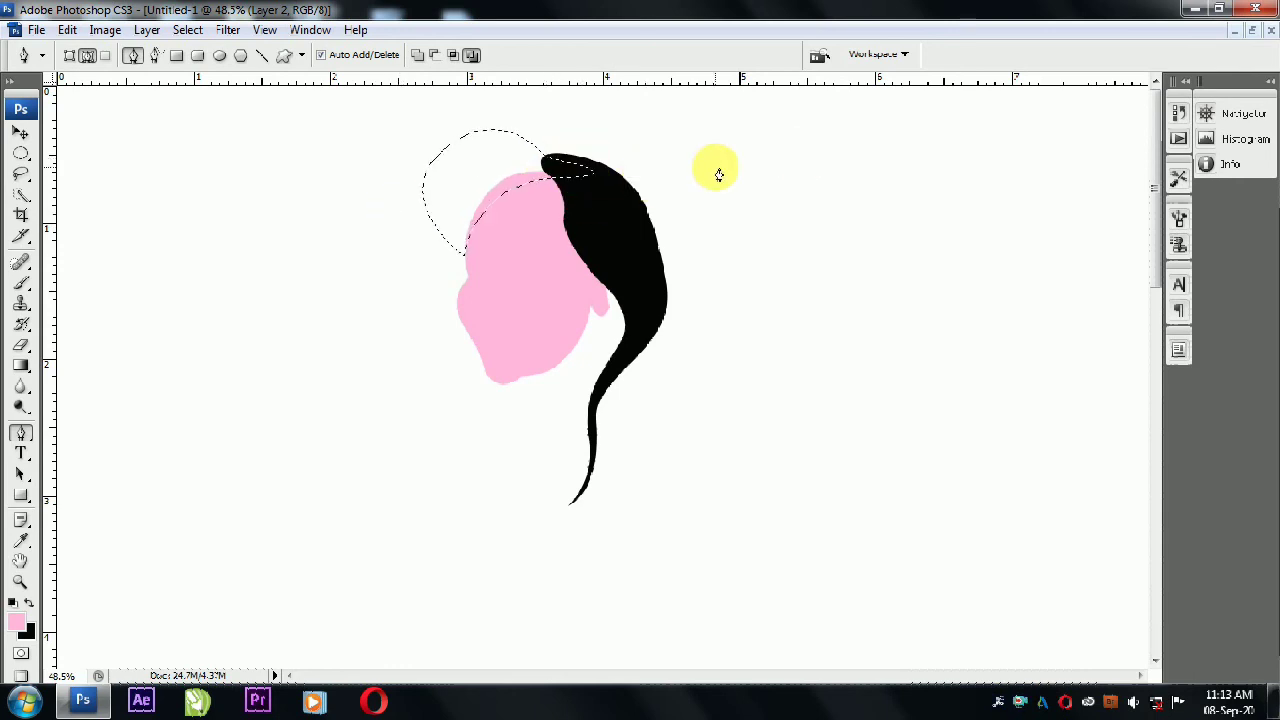
{"action": "key", "text": "ctrl+shift+n"}
{"action": "key", "text": "Return"}
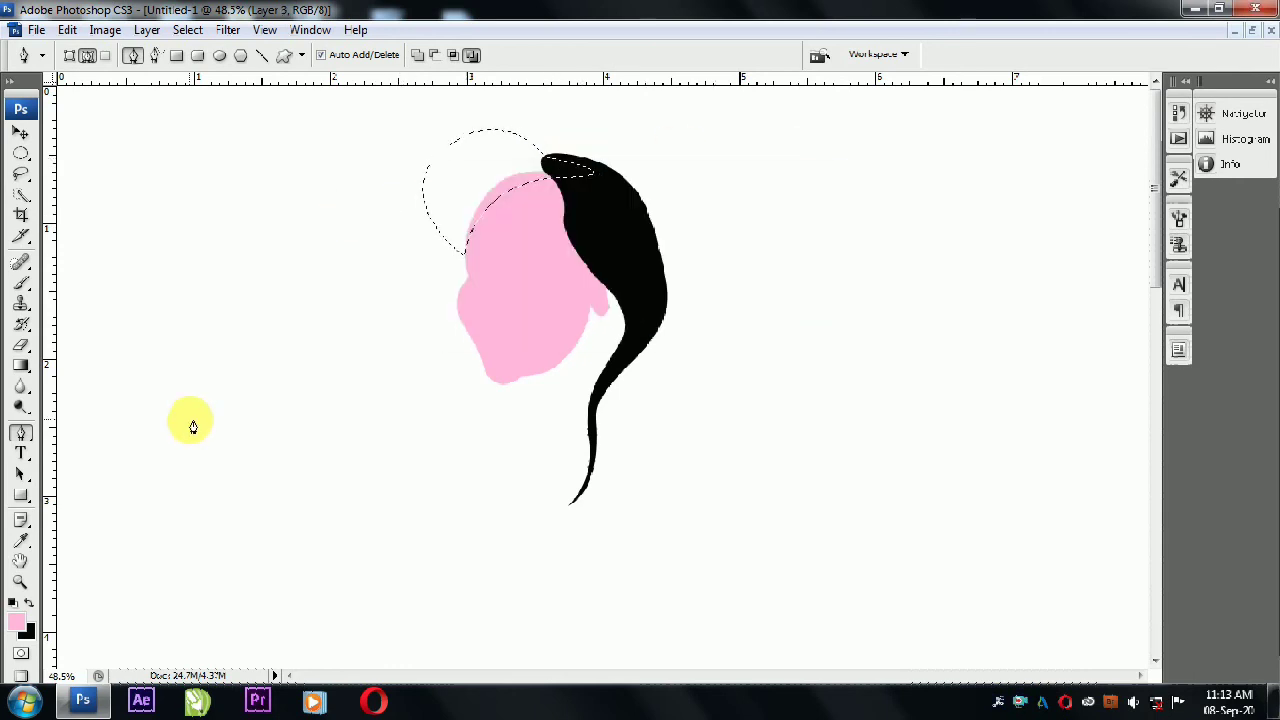
{"action": "key", "text": "ctrl+BackSpace"}
{"action": "key", "text": "ctrl+d"}
Return to the Pen tool and begin outlining a curl left of the face.
{"action": "left_click", "coordinate": [17, 131]}
{"action": "left_click", "coordinate": [100, 525]}
{"action": "left_click", "coordinate": [21, 432]}
{"action": "left_click", "coordinate": [428, 216]}
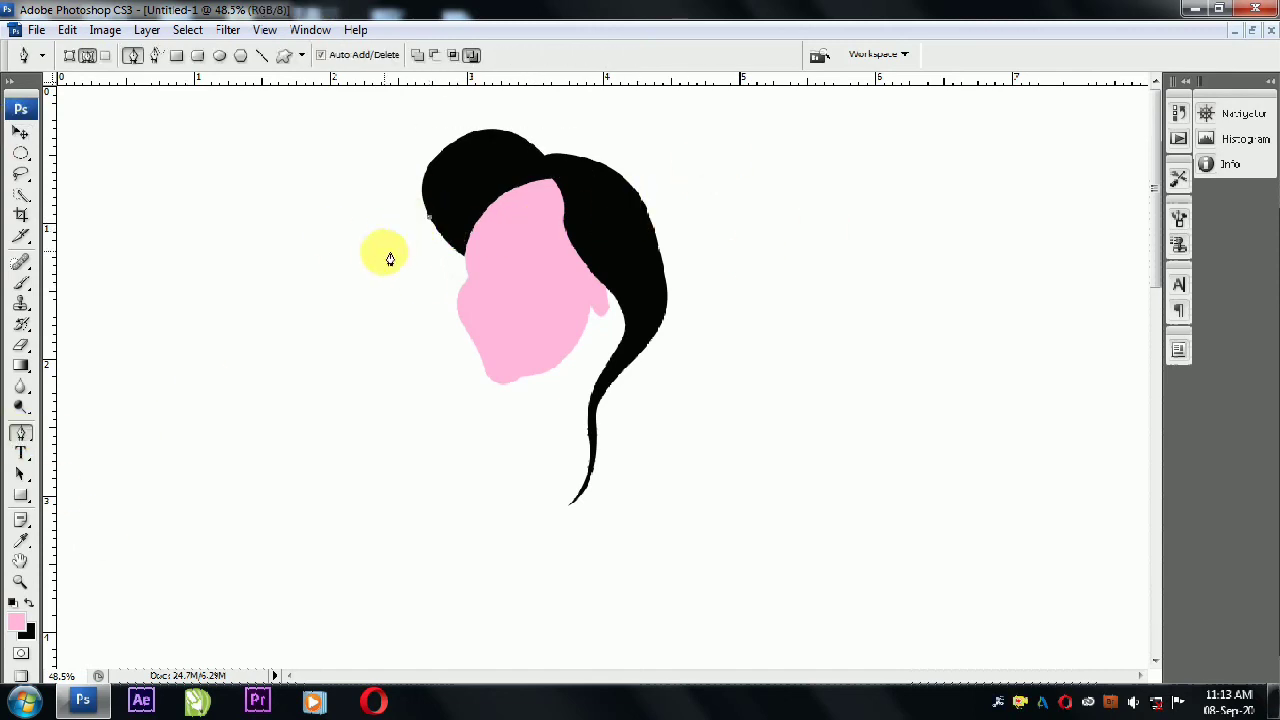
Finish the curl on the face's left and fill it black on a new layer.
{"action": "mouse_move", "coordinate": [404, 276]}
{"action": "left_mouse_down"}
{"action": "mouse_move", "coordinate": [419, 318]}
{"action": "mouse_move", "coordinate": [441, 297]}
{"action": "left_mouse_up"}
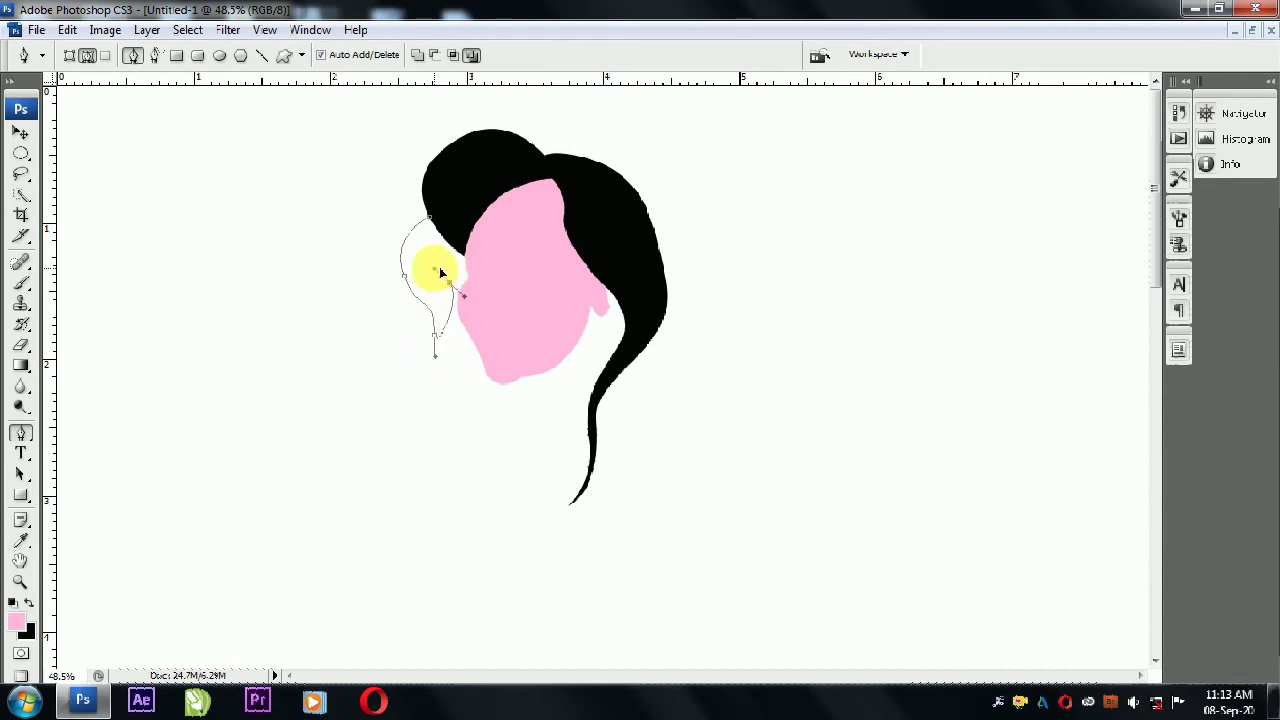
{"action": "left_click_drag", "start_coordinate": [452, 314], "coordinate": [453, 293]}
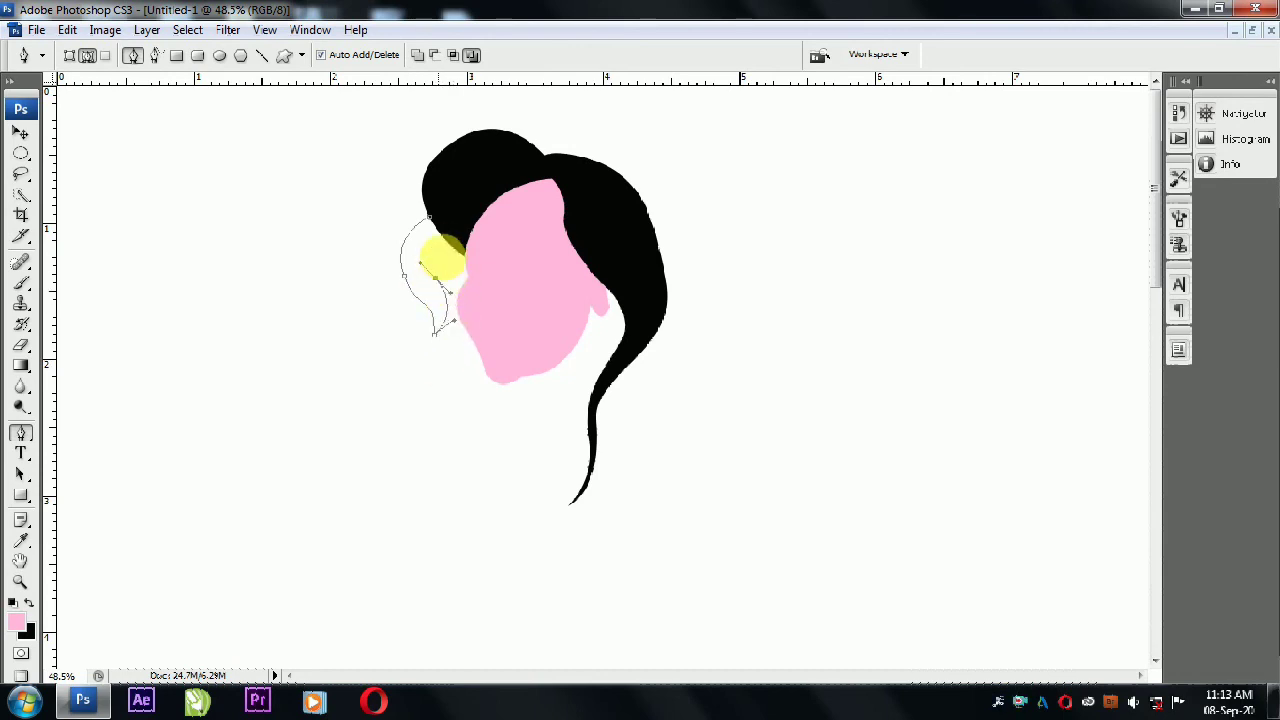
{"action": "left_click", "coordinate": [449, 204]}
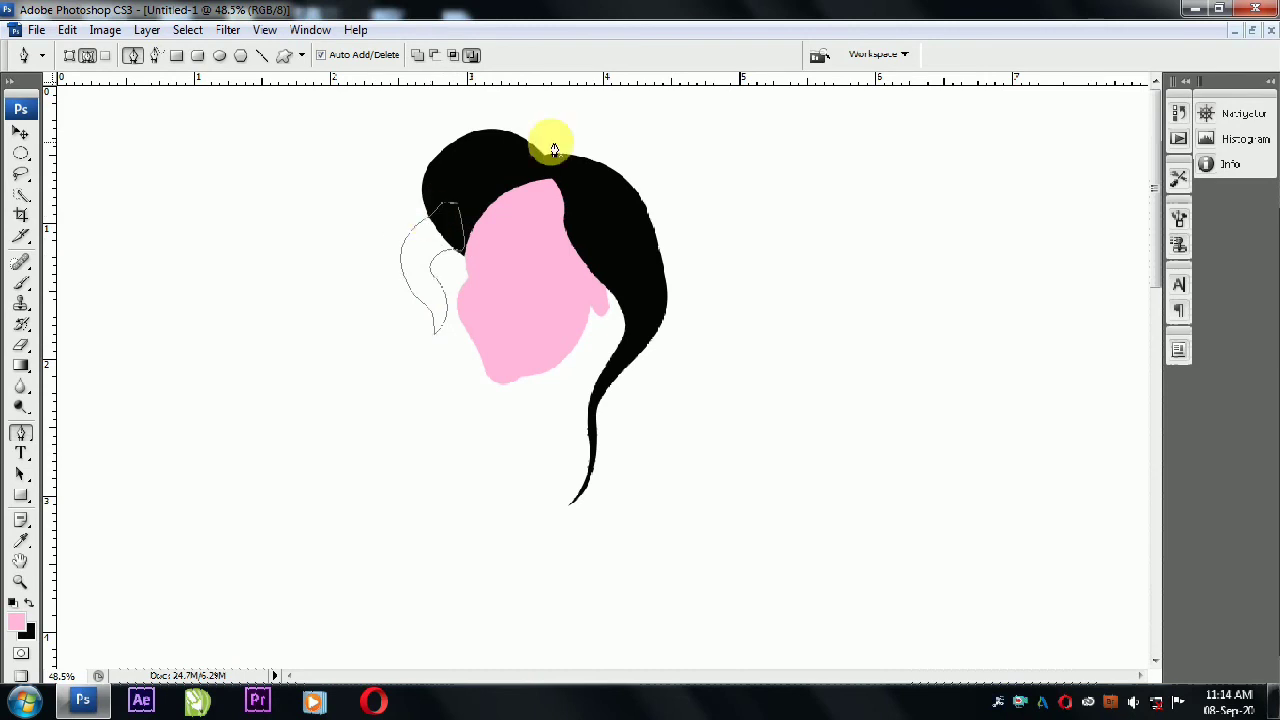
{"action": "key", "text": "ctrl+shift+n"}
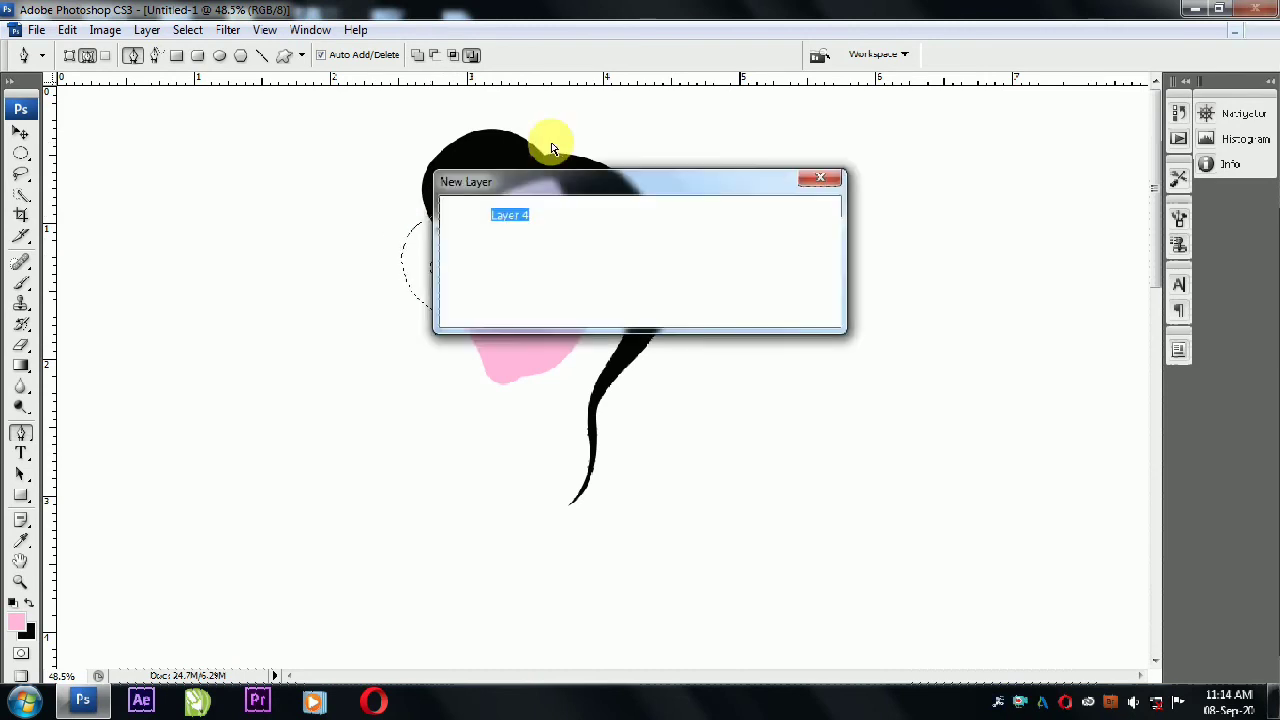
{"action": "key", "text": "Return"}
{"action": "key", "text": "ctrl+BackSpace"}
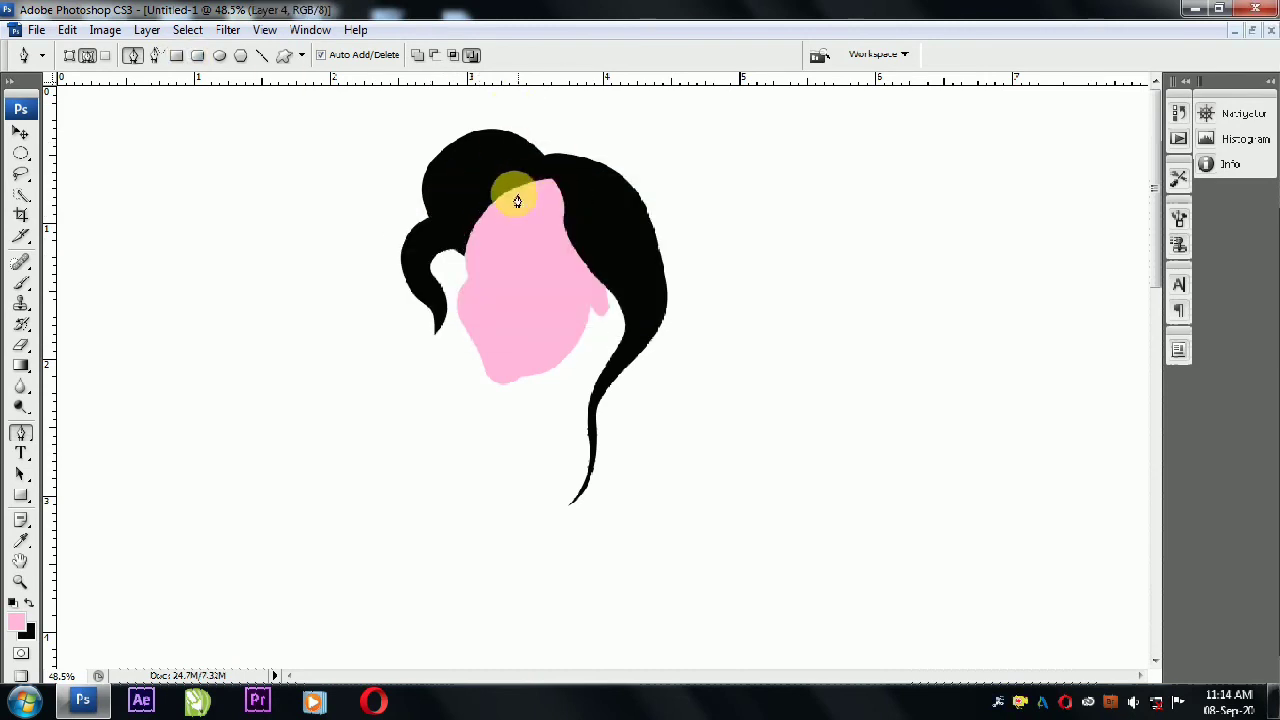
Stretch the top hair layer larger and commit the transform.
{"action": "key", "text": "v"}
{"action": "left_click", "coordinate": [565, 237]}
{"action": "left_click_drag", "start_coordinate": [565, 237], "coordinate": [623, 277]}
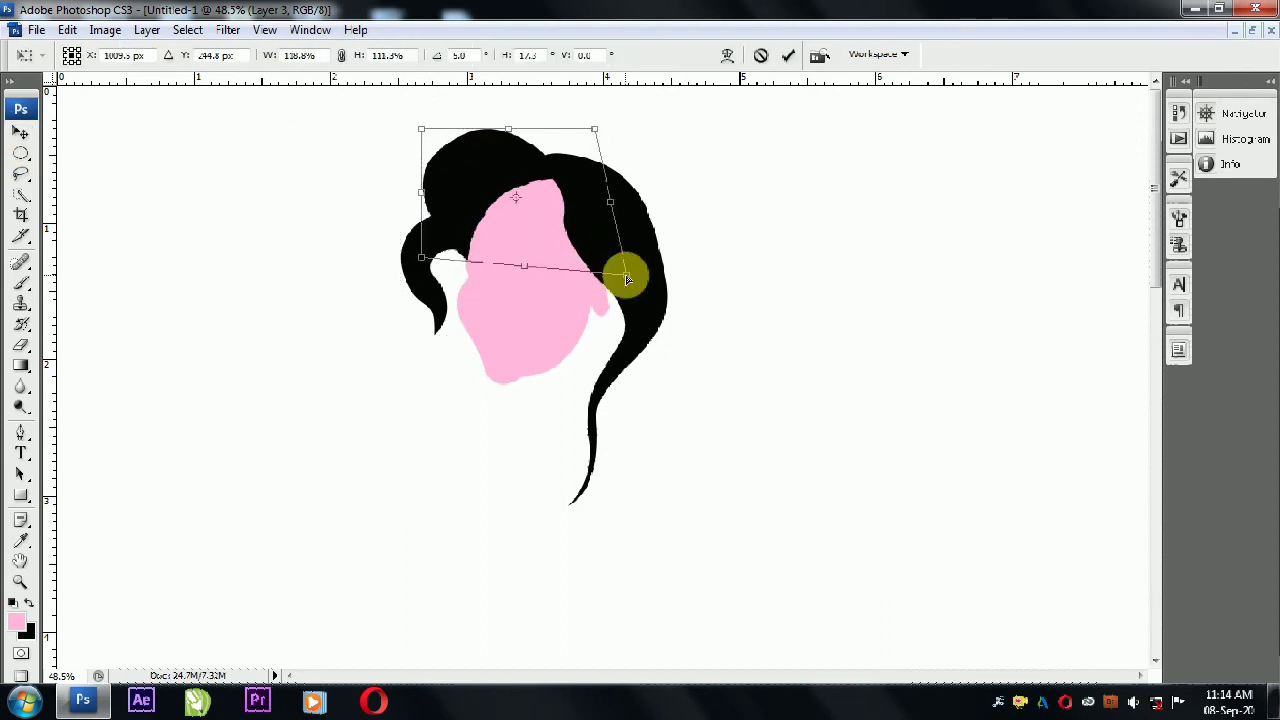
{"action": "left_click", "coordinate": [803, 100]}
Trace a long strand curling down-left and fill it black on a new layer.
{"action": "left_click", "coordinate": [20, 432]}
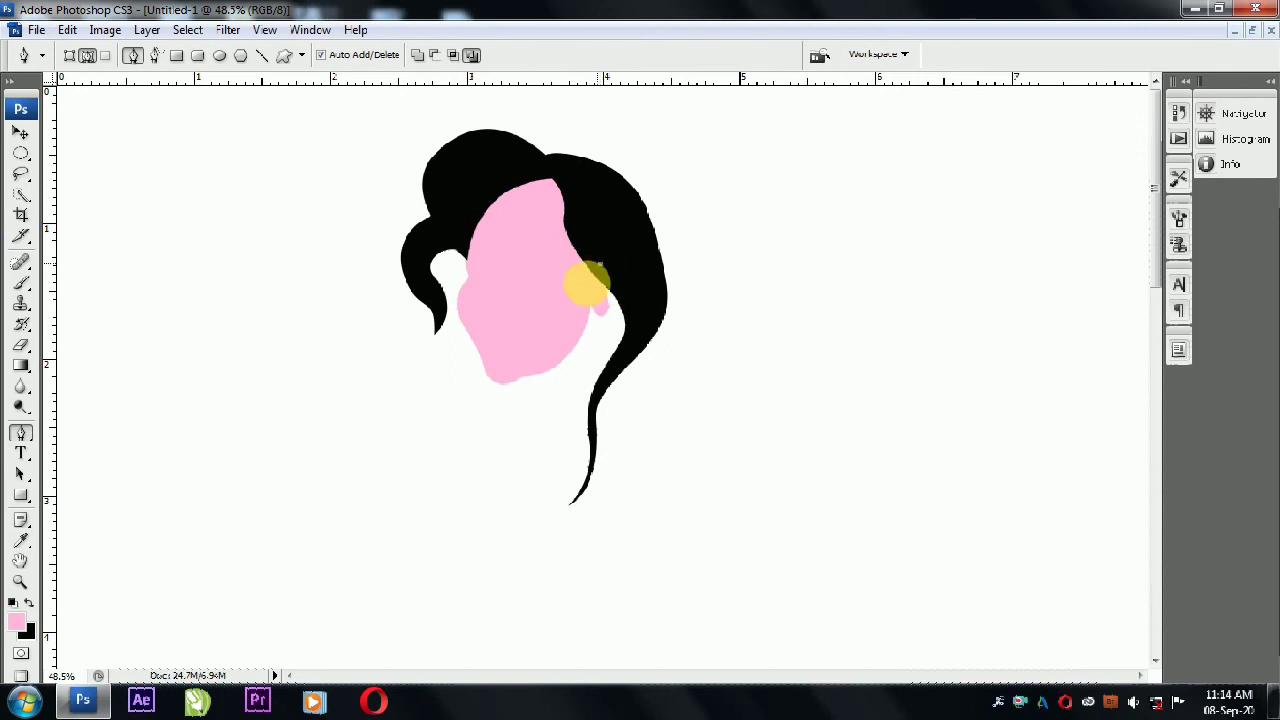
{"action": "left_click_drag", "start_coordinate": [598, 268], "coordinate": [510, 484]}
{"action": "left_click", "coordinate": [498, 498]}
{"action": "mouse_move", "coordinate": [490, 570]}
{"action": "left_mouse_down"}
{"action": "mouse_move", "coordinate": [434, 586]}
{"action": "mouse_move", "coordinate": [487, 595]}
{"action": "mouse_move", "coordinate": [520, 578]}
{"action": "left_mouse_up"}
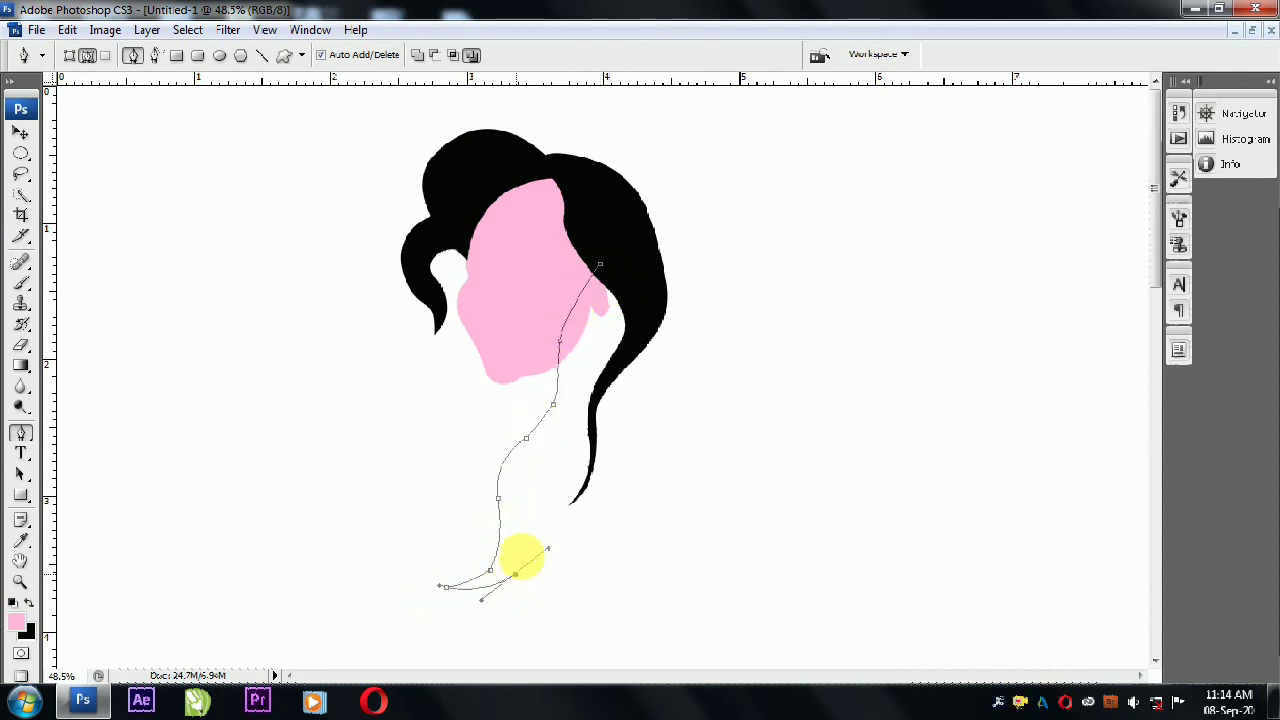
{"action": "left_click_drag", "start_coordinate": [521, 481], "coordinate": [535, 461]}
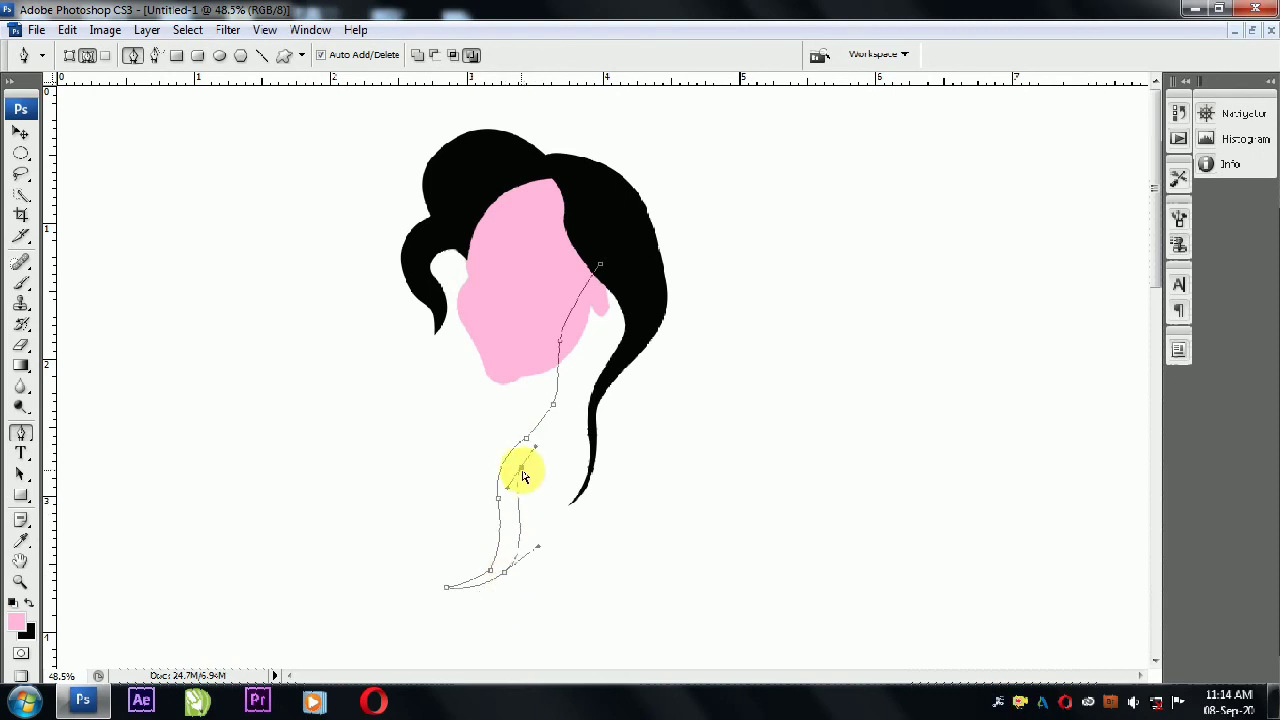
{"action": "left_click", "coordinate": [587, 437]}
{"action": "key", "text": "ctrl+shift+n"}
{"action": "key", "text": "Return"}
{"action": "key", "text": "ctrl+Return"}
{"action": "key", "text": "ctrl+BackSpace"}
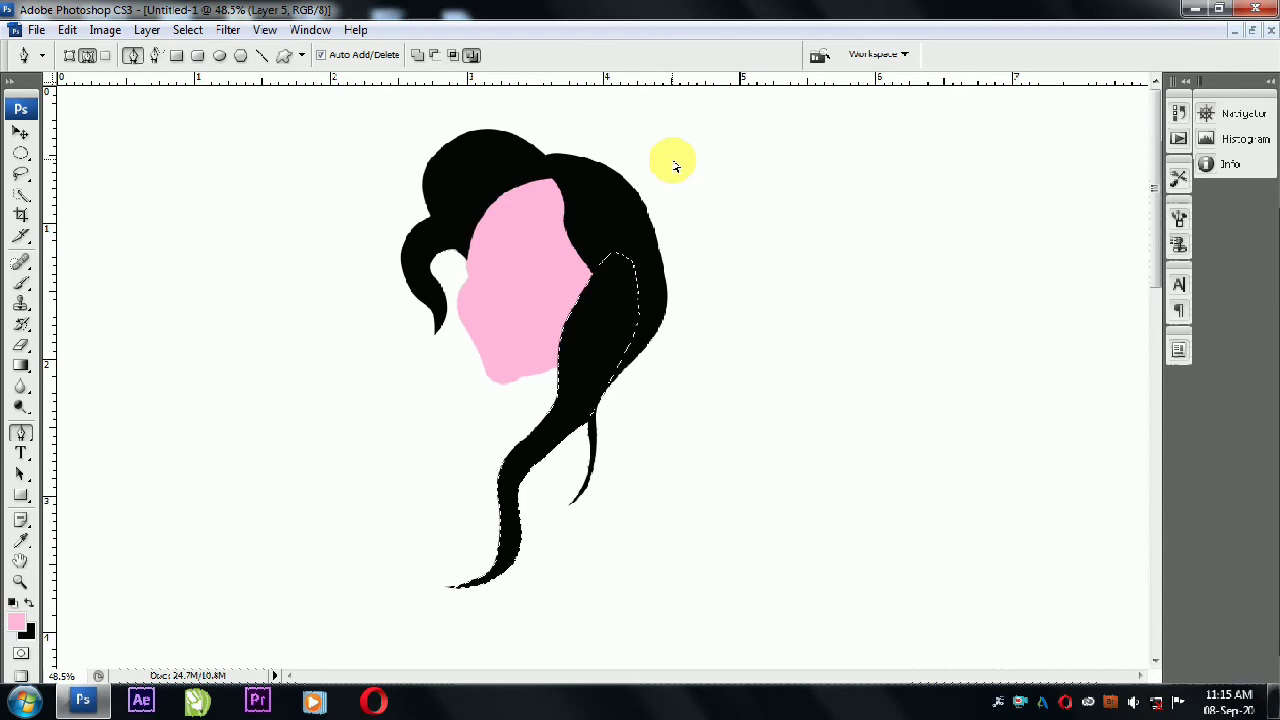
Deselect and merge the long strand into the layer below.
{"action": "key", "text": "ctrl+d"}
{"action": "key", "text": "v"}
{"action": "key", "text": "ctrl+e"}
{"action": "left_click", "coordinate": [450, 185]}
Add a black hair strand down the hair's right edge on a new layer.
{"action": "left_click", "coordinate": [20, 433]}
{"action": "left_click", "coordinate": [651, 220]}
{"action": "mouse_move", "coordinate": [688, 397]}
{"action": "left_mouse_down"}
{"action": "mouse_move", "coordinate": [632, 472]}
{"action": "mouse_move", "coordinate": [634, 571]}
{"action": "left_mouse_up"}
{"action": "left_click_drag", "start_coordinate": [692, 630], "coordinate": [636, 482]}
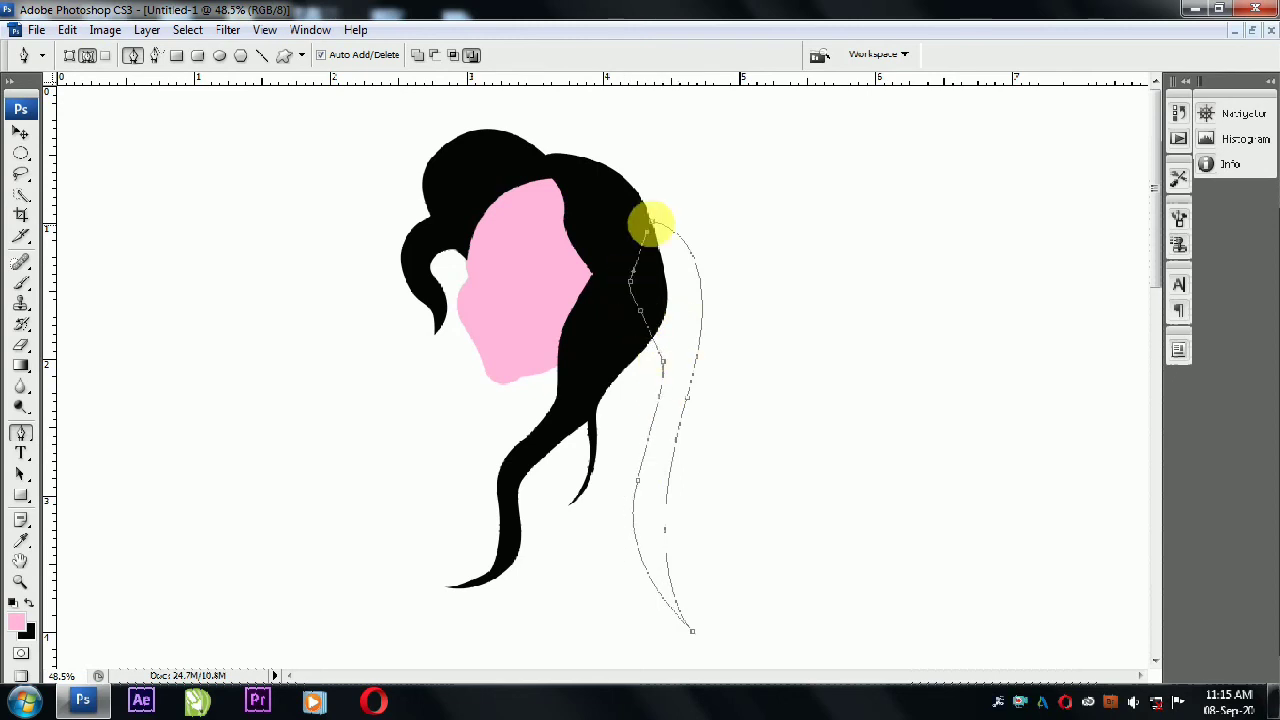
{"action": "left_click", "coordinate": [652, 221]}
{"action": "key", "text": "ctrl+shift+n"}
{"action": "key", "text": "Return"}
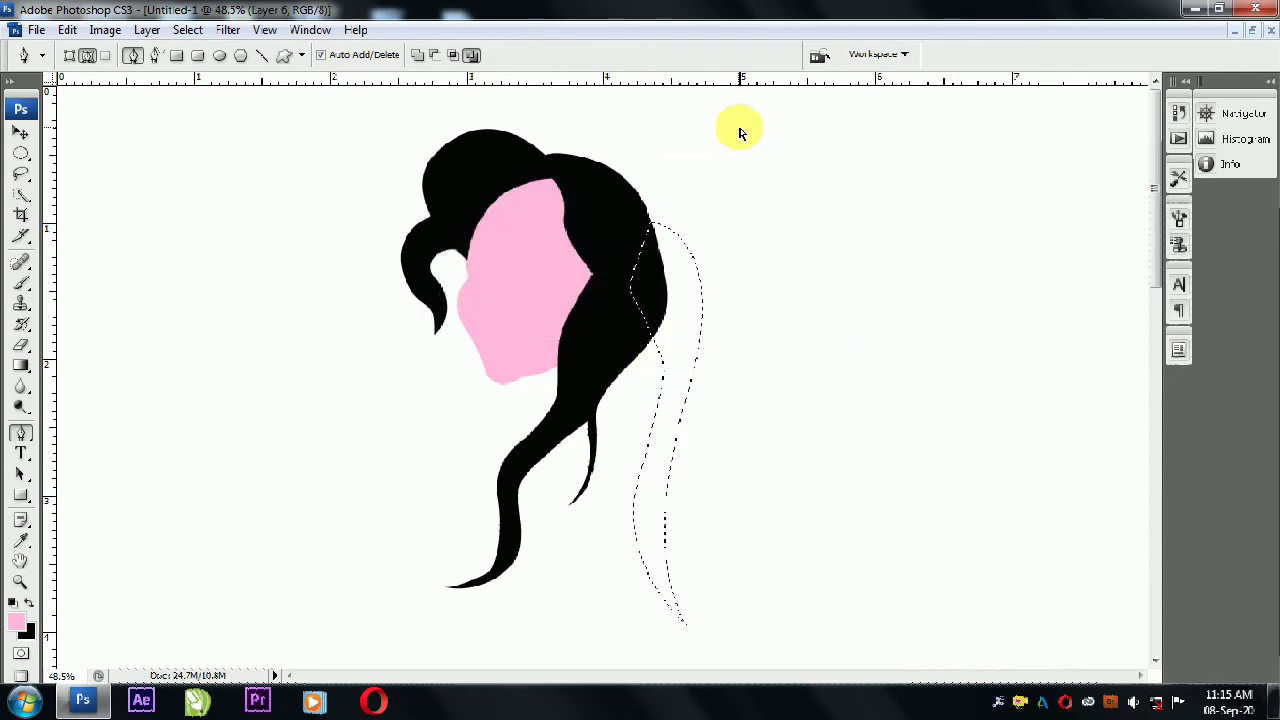
{"action": "key", "text": "ctrl+BackSpace"}
{"action": "key", "text": "ctrl+d"}
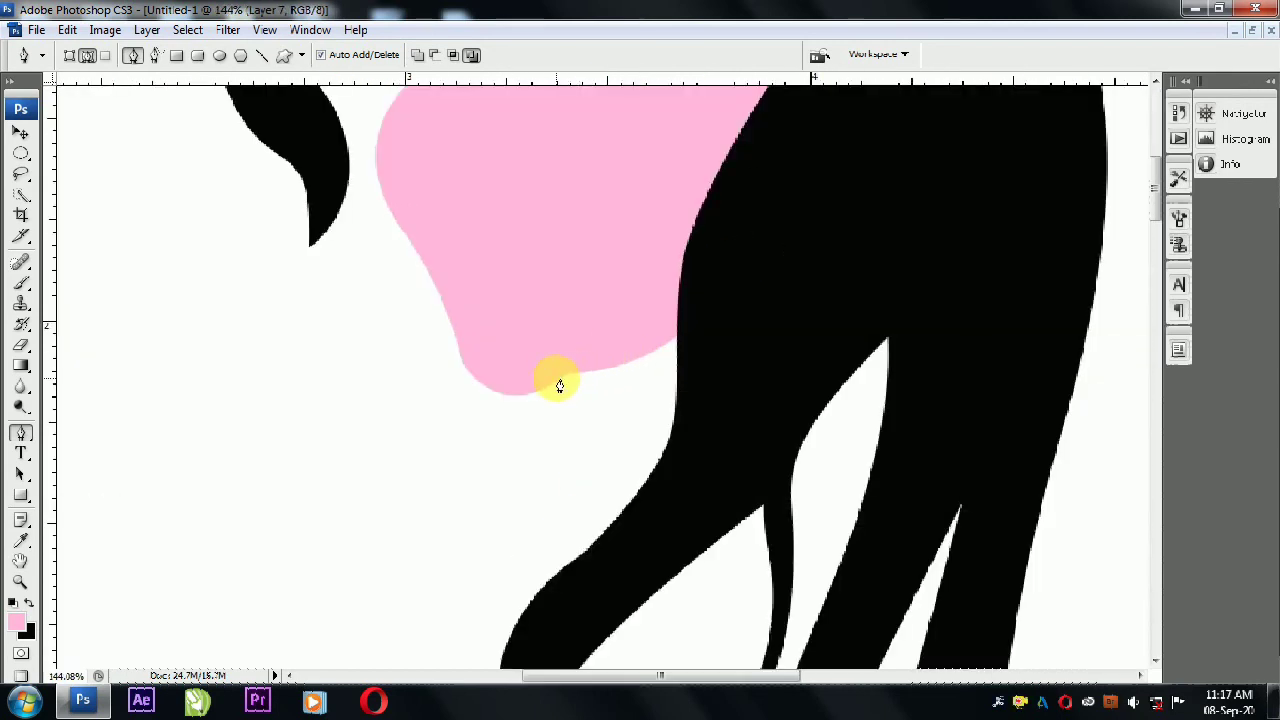
Trace a neck below the chin and fill it pink on a new layer.
{"action": "left_click", "coordinate": [556, 382]}
{"action": "mouse_move", "coordinate": [564, 455]}
{"action": "left_mouse_down"}
{"action": "mouse_move", "coordinate": [543, 517]}
{"action": "mouse_move", "coordinate": [496, 564]}
{"action": "left_mouse_up"}
{"action": "left_click", "coordinate": [463, 605]}
{"action": "left_click_drag", "start_coordinate": [444, 640], "coordinate": [626, 381]}
{"action": "left_click", "coordinate": [626, 378]}
{"action": "left_click", "coordinate": [758, 312]}
{"action": "left_click", "coordinate": [865, 242]}
{"action": "left_click_drag", "start_coordinate": [906, 166], "coordinate": [906, 110]}
{"action": "left_click_drag", "start_coordinate": [859, 388], "coordinate": [800, 706]}
{"action": "left_click", "coordinate": [827, 332]}
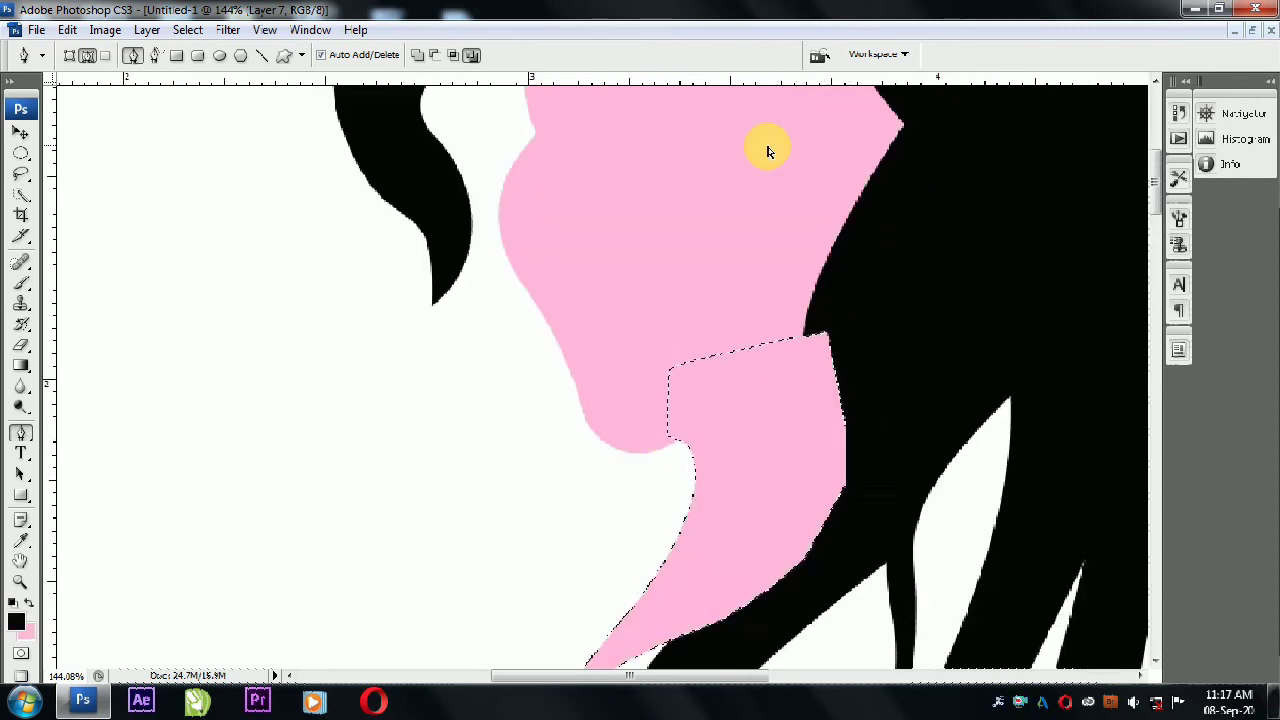
{"action": "key", "text": "ctrl+shift+n"}
{"action": "key", "text": "Return"}
{"action": "key", "text": "ctrl+BackSpace"}
Send the pink face shape behind the hair and fit the canvas on screen.
{"action": "key", "text": "v"}
{"action": "key", "text": "ctrl+bracketleft"}
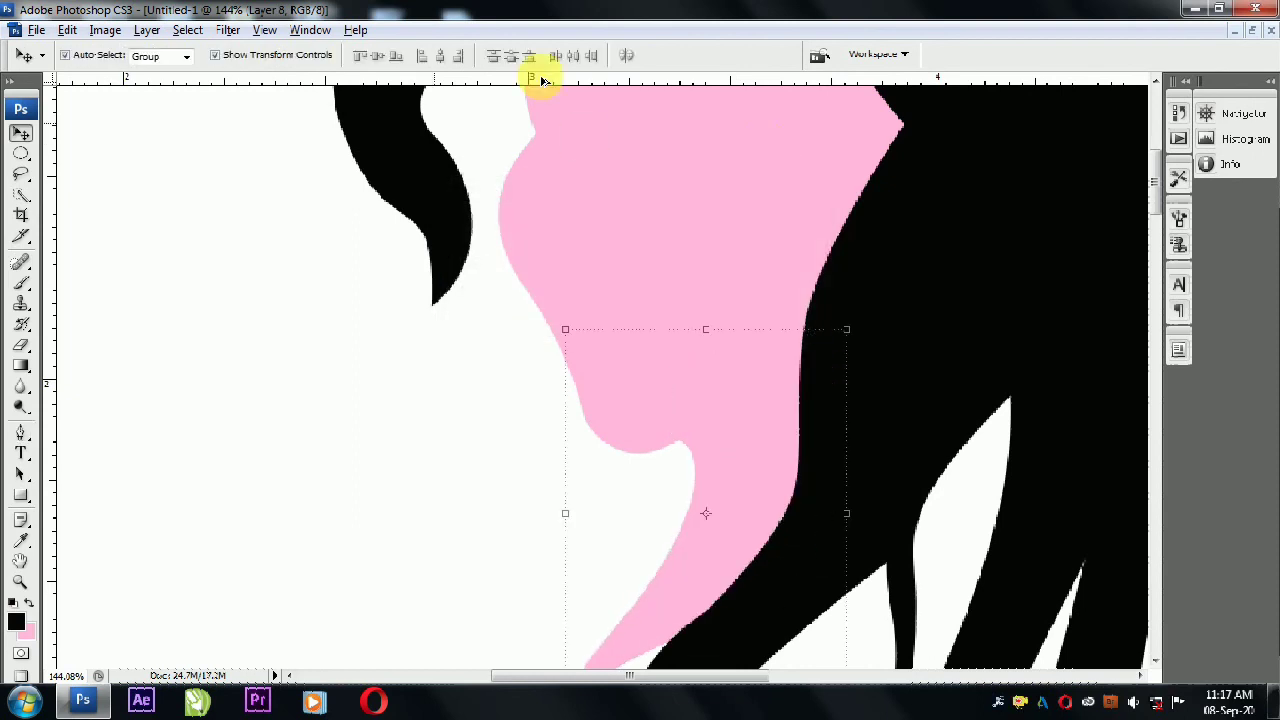
{"action": "key", "text": "ctrl+minus"}
{"action": "left_click", "coordinate": [925, 150]}
{"action": "key", "text": "ctrl+minus"}
{"action": "key", "text": "ctrl+0"}
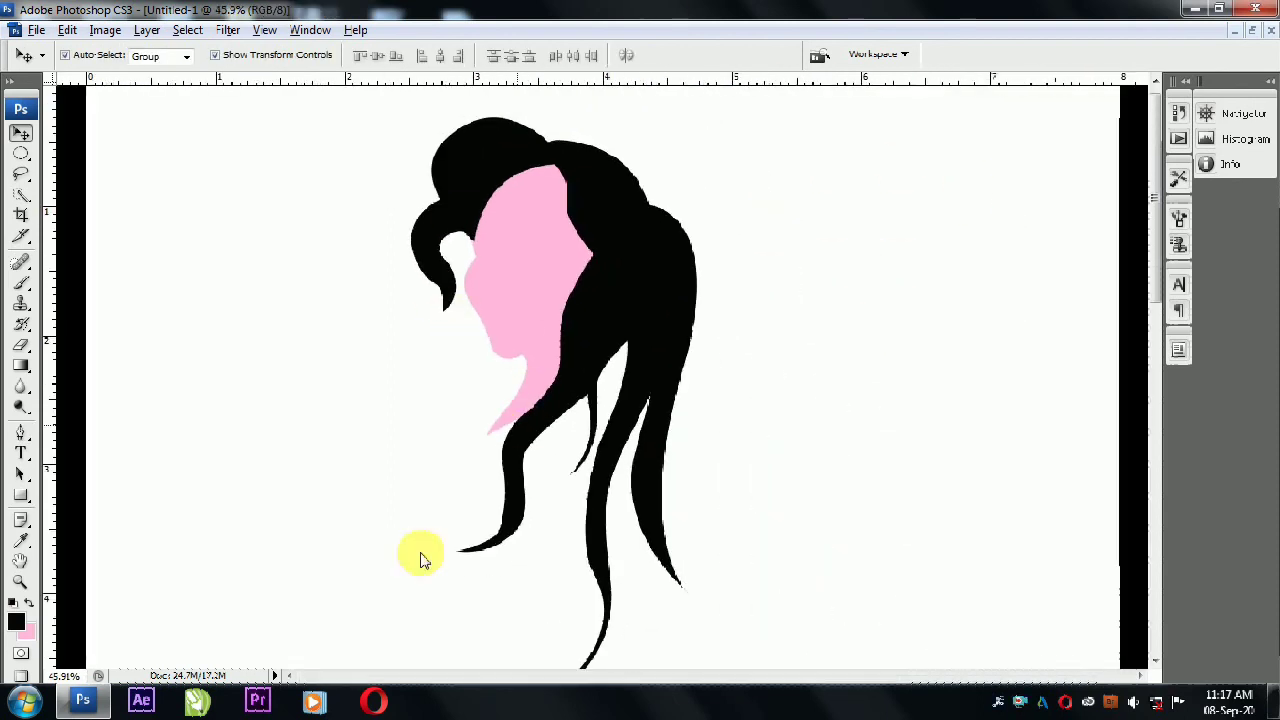
Undo an accidental move and trace a strand curling down to the lower left.
{"action": "left_click_drag", "start_coordinate": [582, 406], "coordinate": [595, 460]}
{"action": "key", "text": "ctrl+z"}
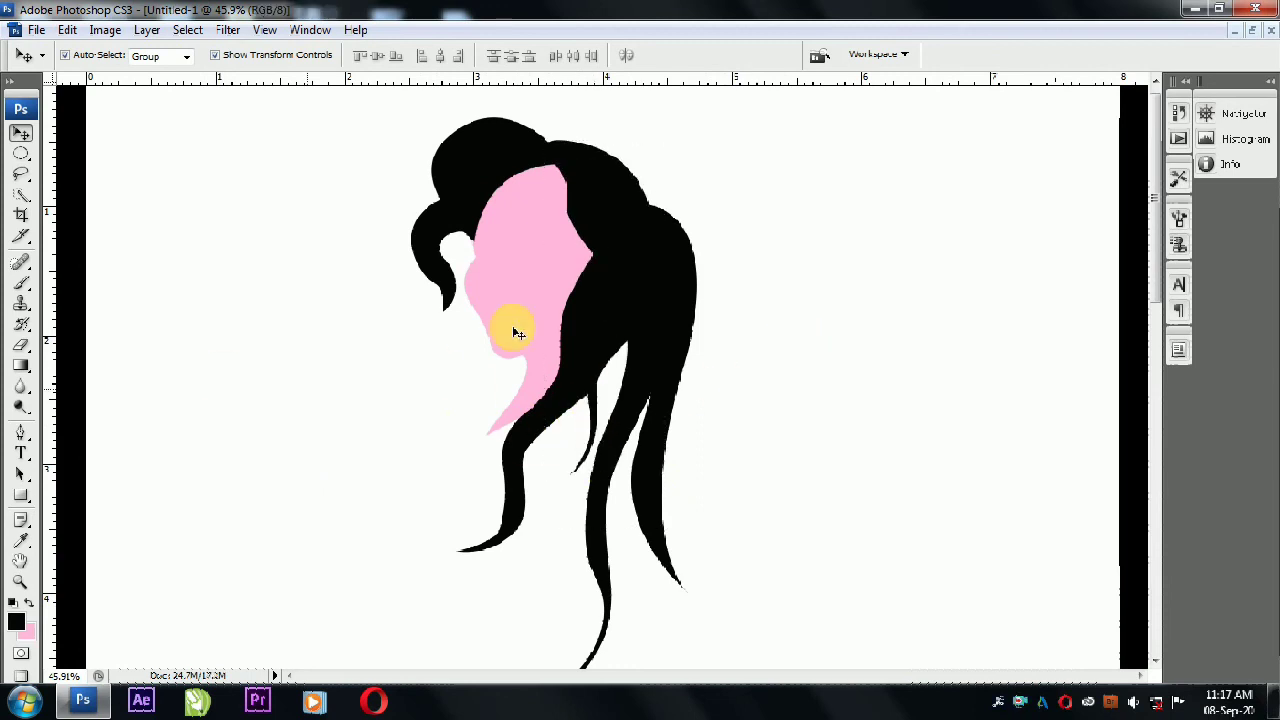
{"action": "key", "text": "p"}
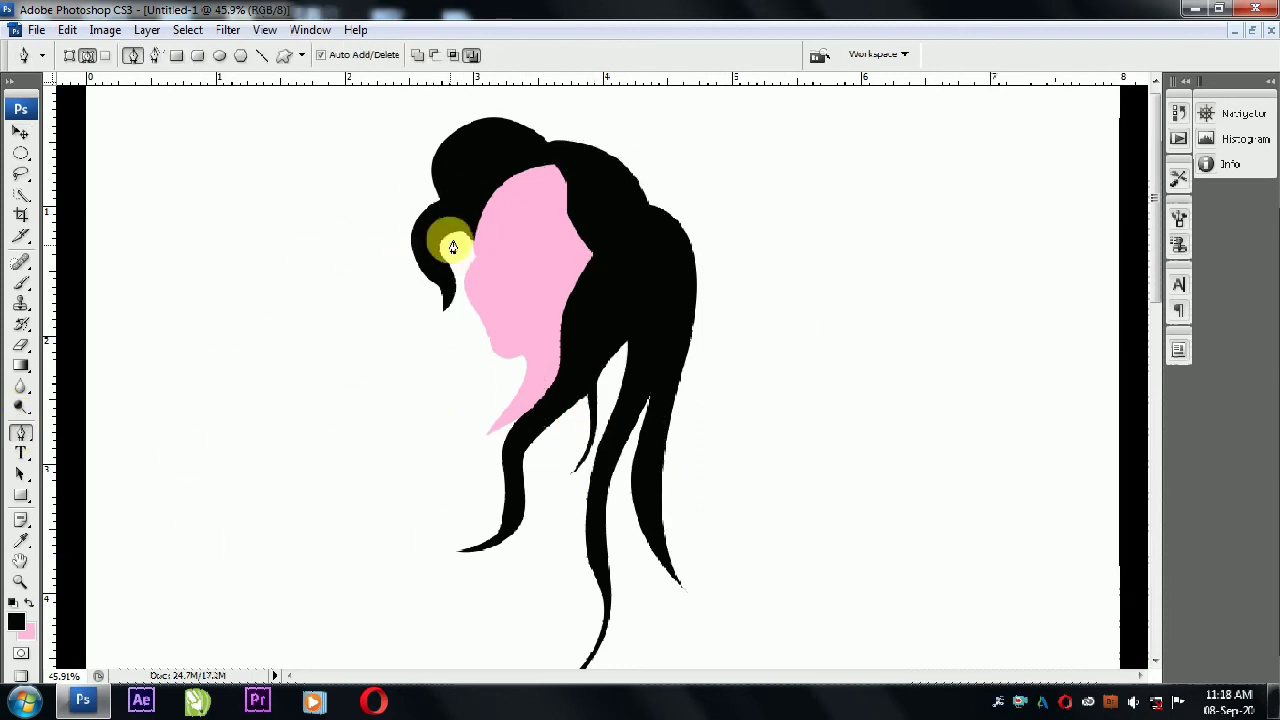
{"action": "left_click", "coordinate": [431, 250]}
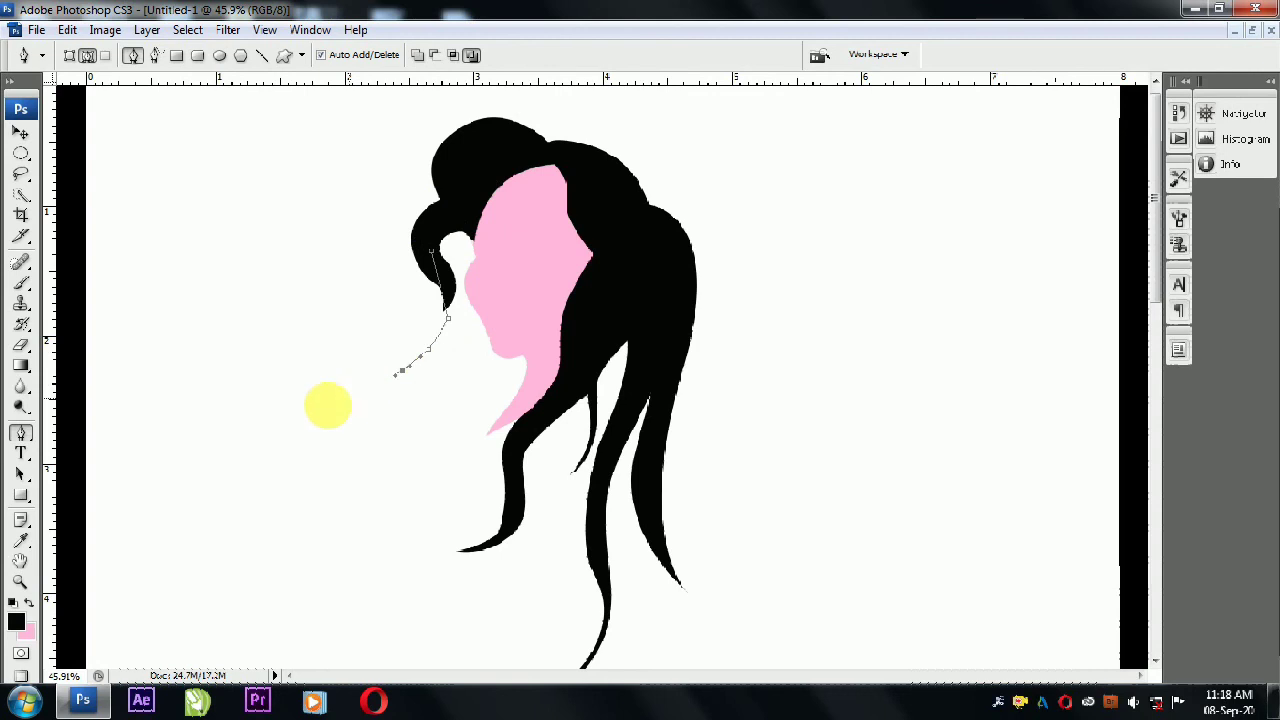
{"action": "mouse_move", "coordinate": [456, 308]}
{"action": "left_mouse_down"}
{"action": "mouse_move", "coordinate": [265, 592]}
{"action": "mouse_move", "coordinate": [277, 556]}
{"action": "mouse_move", "coordinate": [261, 572]}
{"action": "mouse_move", "coordinate": [350, 457]}
{"action": "left_mouse_up"}
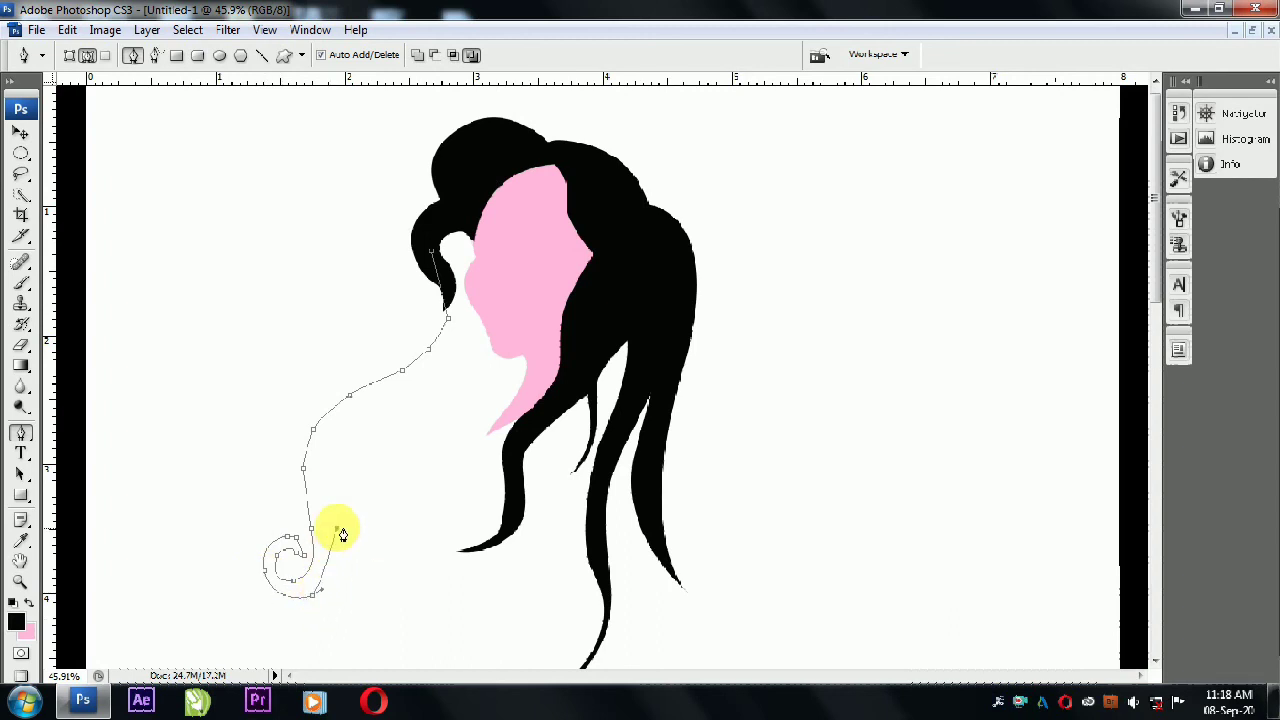
{"action": "left_click_drag", "start_coordinate": [407, 427], "coordinate": [474, 372]}
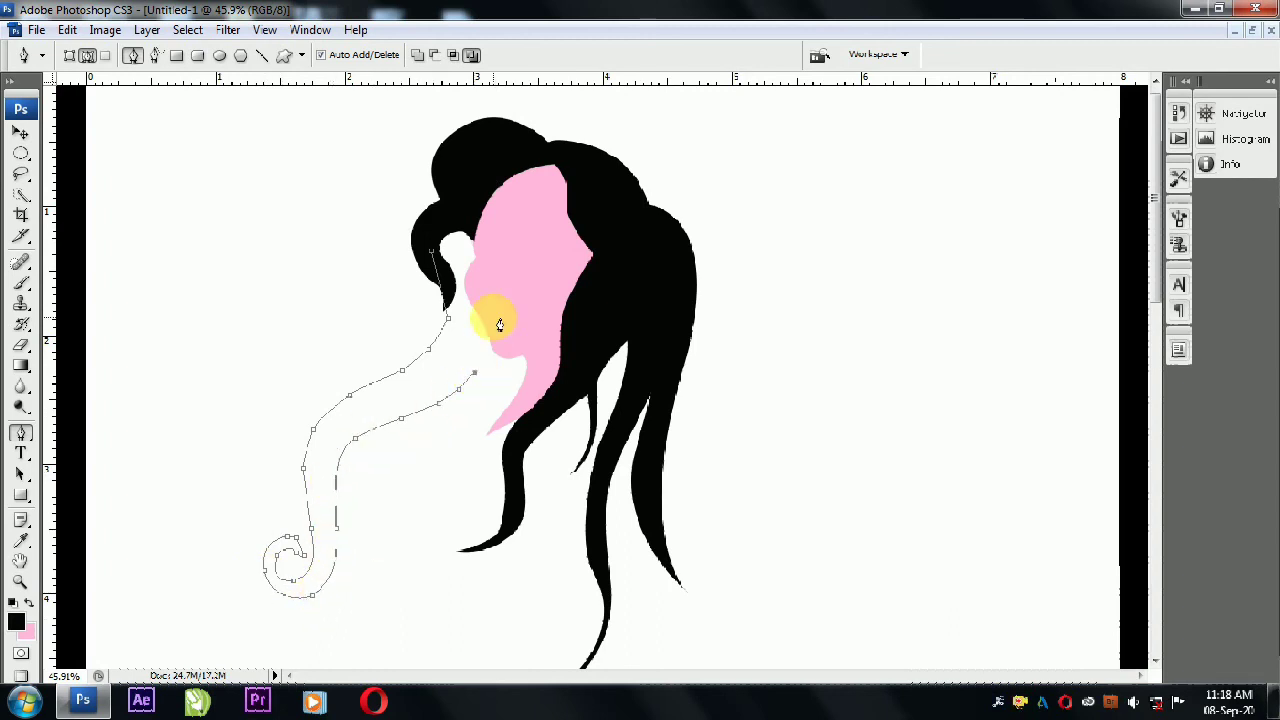
{"action": "mouse_move", "coordinate": [504, 284]}
{"action": "left_mouse_down"}
{"action": "mouse_move", "coordinate": [443, 206]}
{"action": "mouse_move", "coordinate": [434, 246]}
{"action": "left_mouse_up"}
Fill the curling strand with black on a new layer.
{"action": "key", "text": "ctrl+Return"}
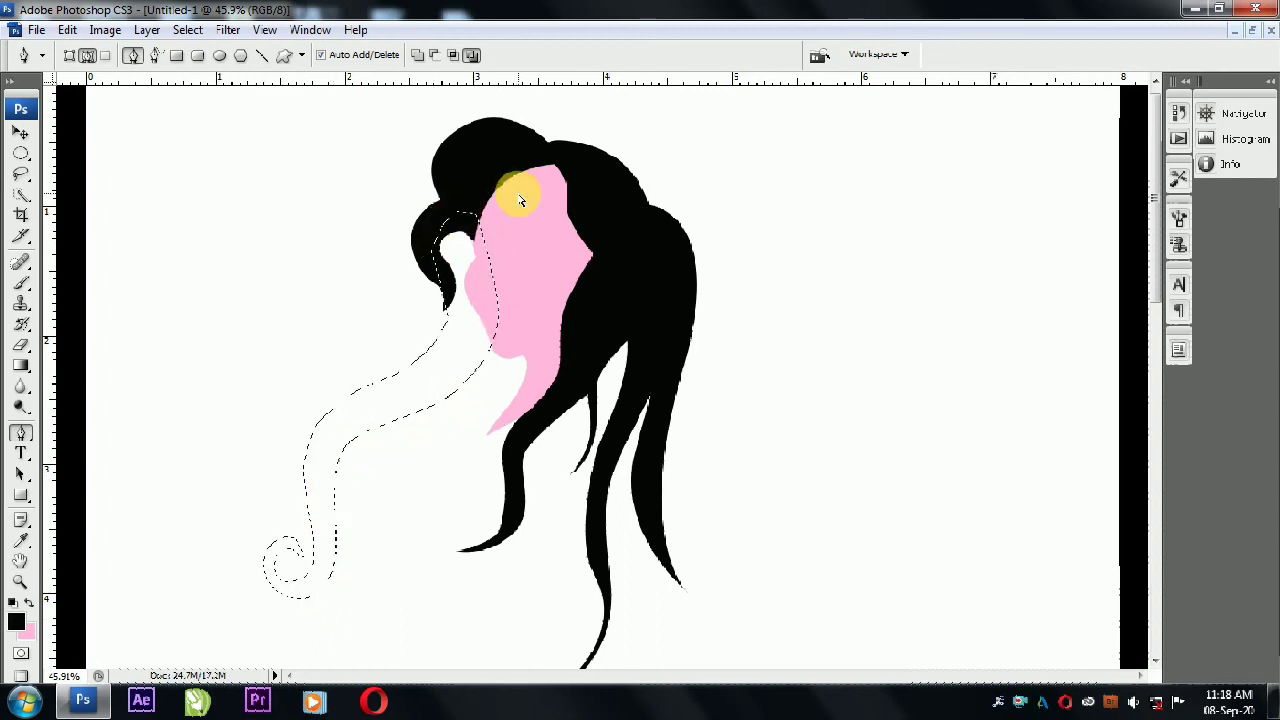
{"action": "key", "text": "ctrl+shift+n"}
{"action": "key", "text": "Return"}
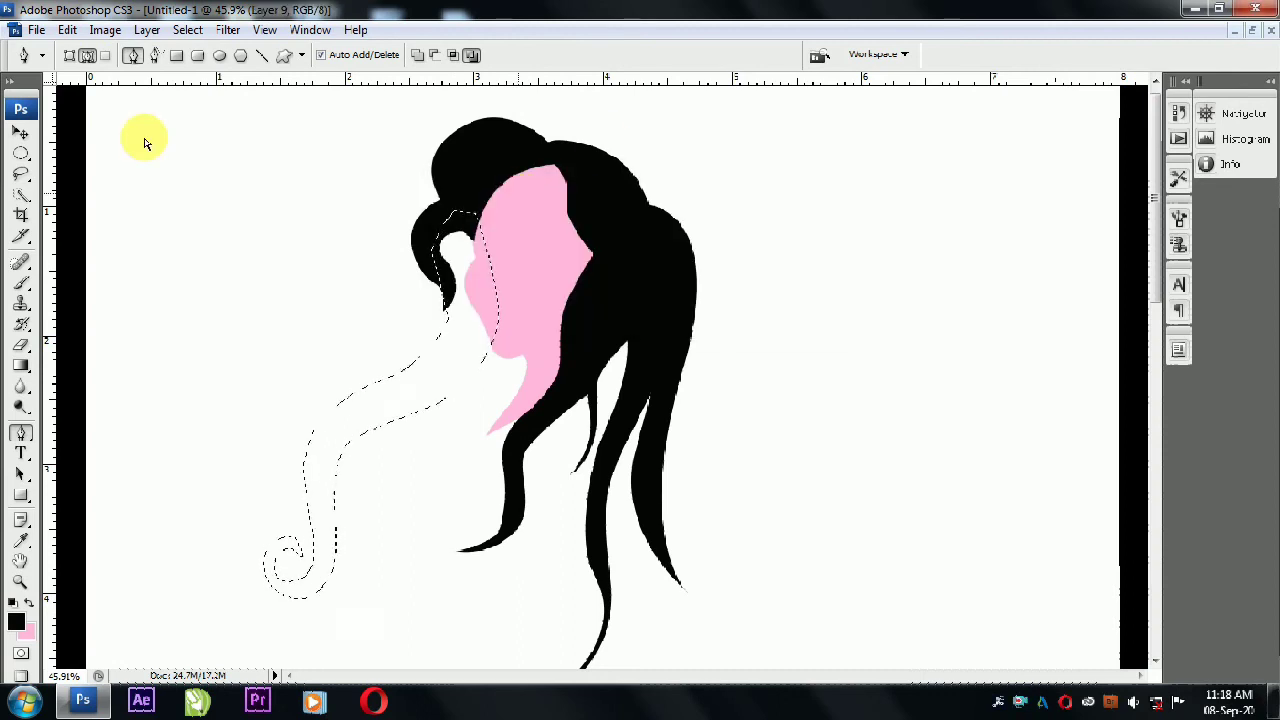
{"action": "key", "text": "Return"}
{"action": "key", "text": "ctrl+shift+n"}
{"action": "key", "text": "Return"}
{"action": "left_click", "coordinate": [28, 601]}
{"action": "key", "text": "ctrl+BackSpace"}
{"action": "key", "text": "ctrl+d"}
Move the strand behind the face and lighten it slightly with Hue/Saturation.
{"action": "key", "text": "v"}
{"action": "key", "text": "ctrl+bracketleft"}
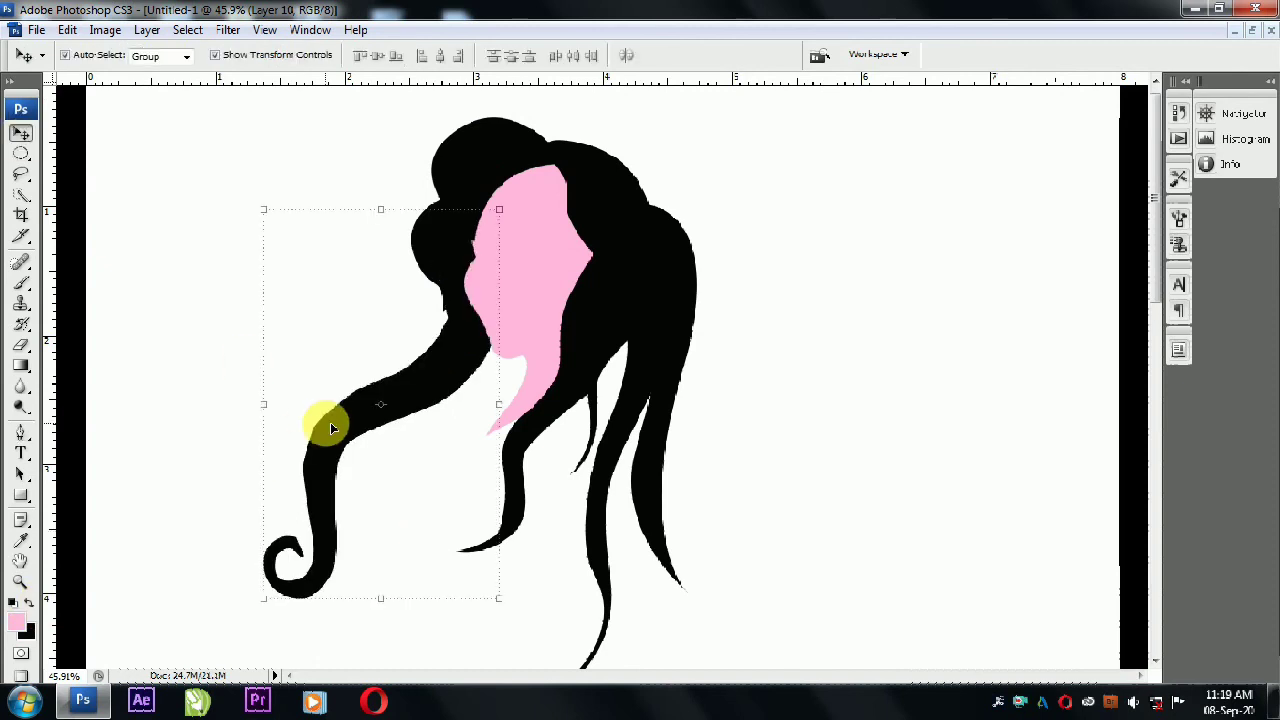
{"action": "key", "text": "i"}
{"action": "key", "text": "ctrl+u"}
{"action": "left_click_drag", "start_coordinate": [905, 345], "coordinate": [914, 347]}
{"action": "key", "text": "Return"}
Shift the strand up and right, then adjust the top hair piece with Free Transform.
{"action": "key", "text": "v"}
{"action": "left_click_drag", "start_coordinate": [451, 391], "coordinate": [488, 364]}
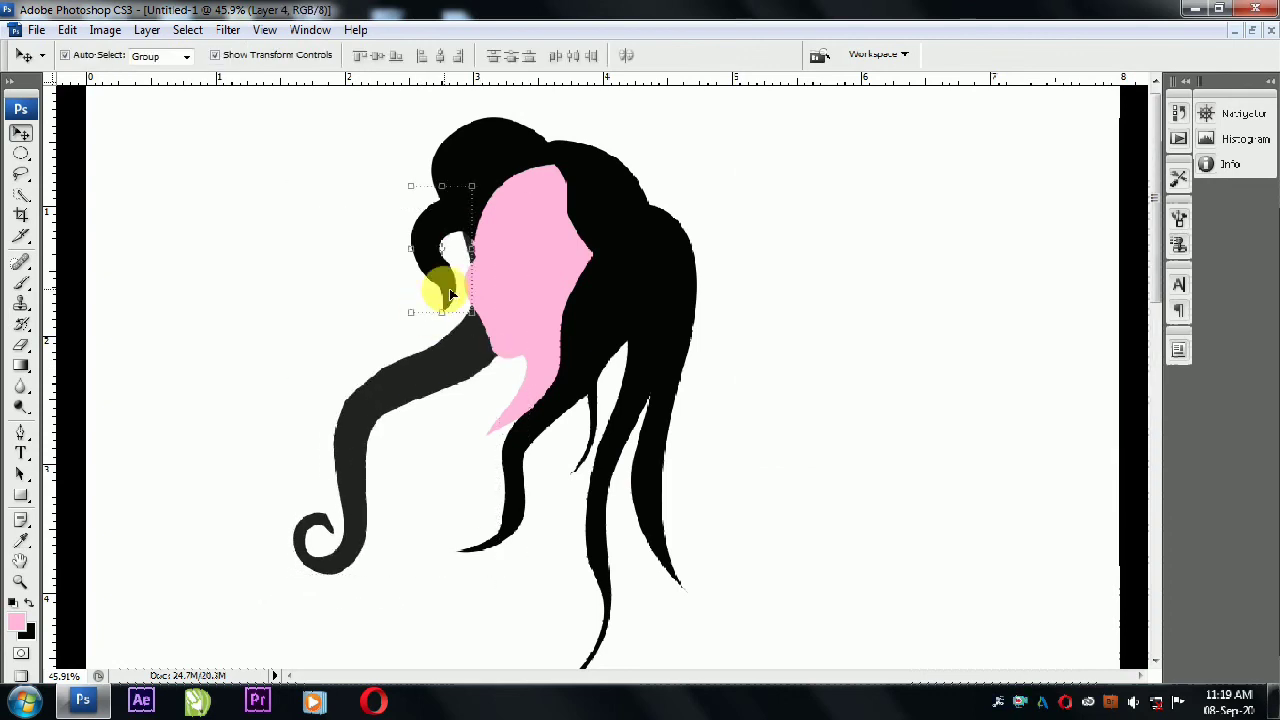
{"action": "left_click", "coordinate": [431, 250]}
{"action": "key", "text": "ctrl+t"}
{"action": "key", "text": "Return"}
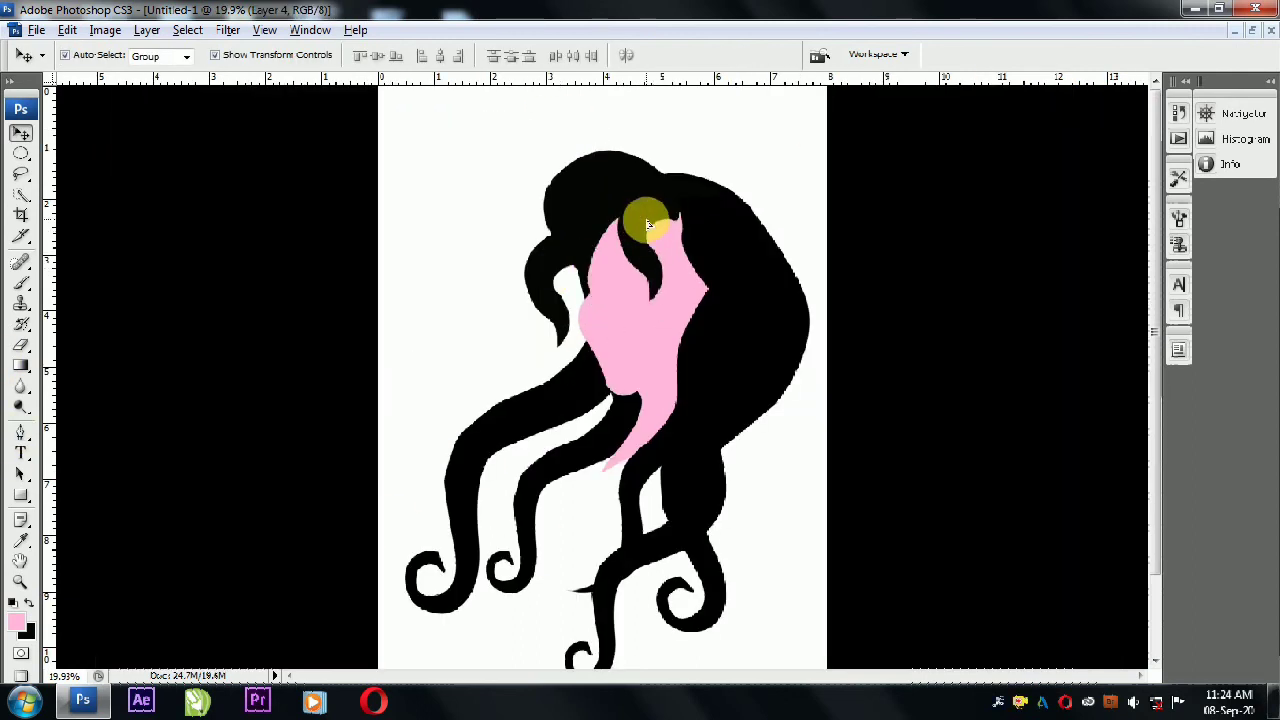
Nudge the hair strand down-right and zoom in on the face.
{"action": "left_click_drag", "start_coordinate": [648, 224], "coordinate": [692, 305]}
{"action": "left_click", "coordinate": [891, 206]}
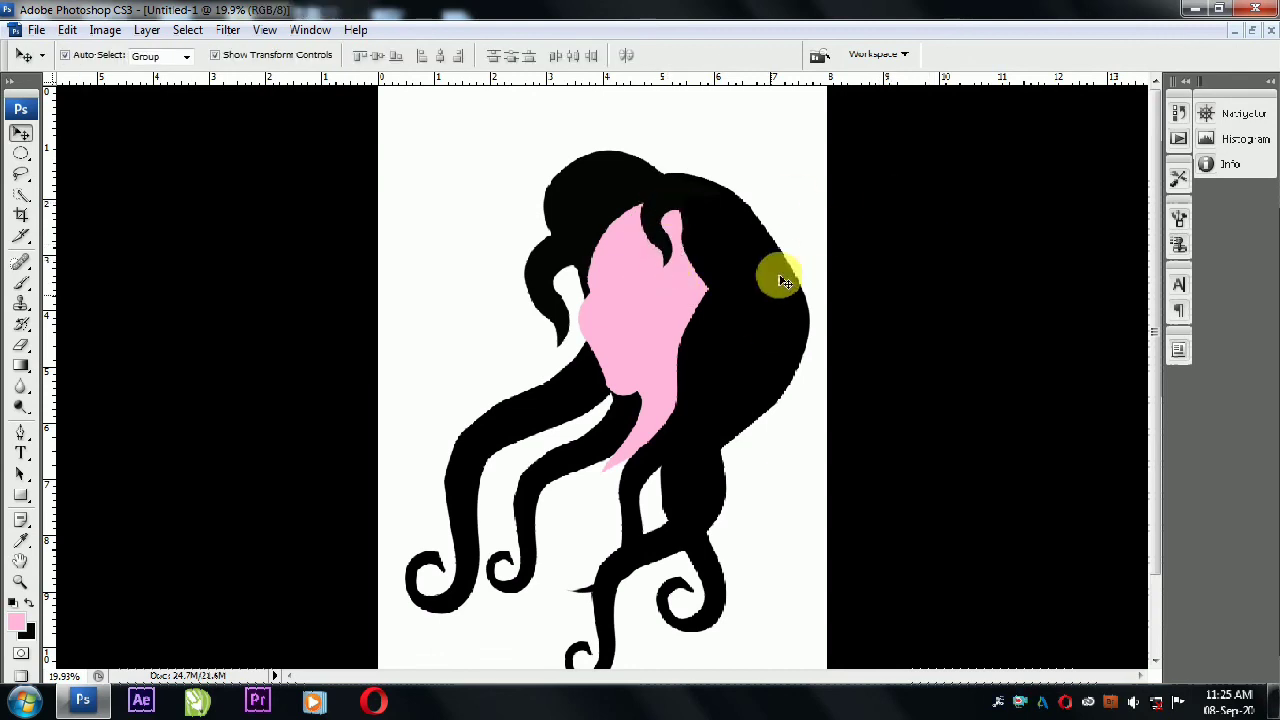
{"action": "left_click_drag", "start_coordinate": [380, 140], "coordinate": [794, 471]}
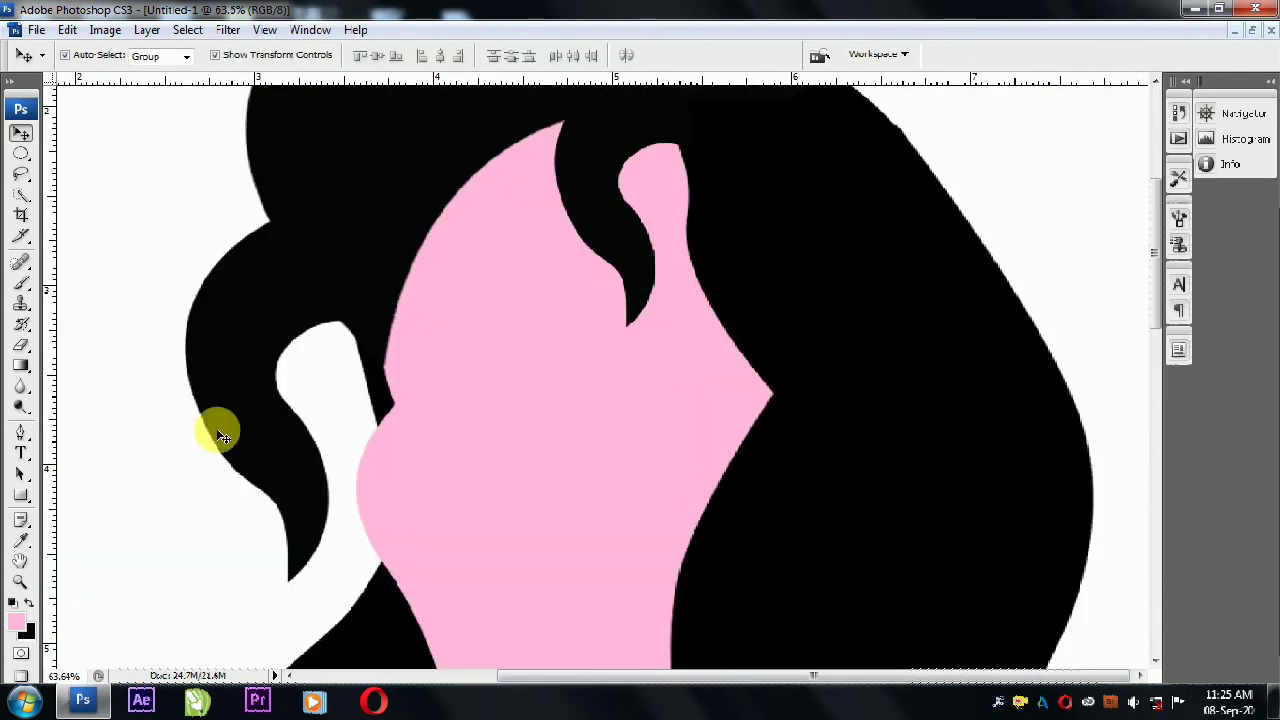
{"action": "left_click", "coordinate": [386, 243], "text": "alt"}
{"action": "left_click", "coordinate": [22, 432]}
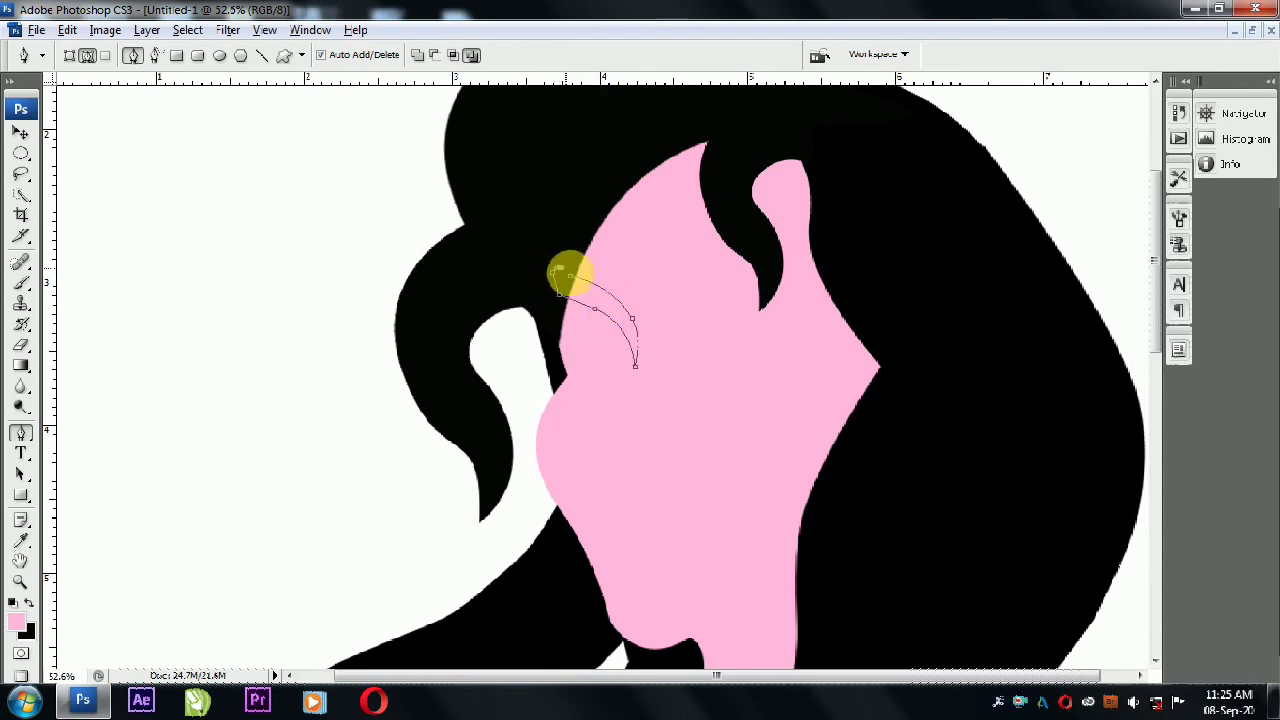
Draw two black arched eyebrows, each filled on its own new layer.
{"action": "key", "text": "ctrl+shift+n"}
{"action": "key", "text": "Return"}
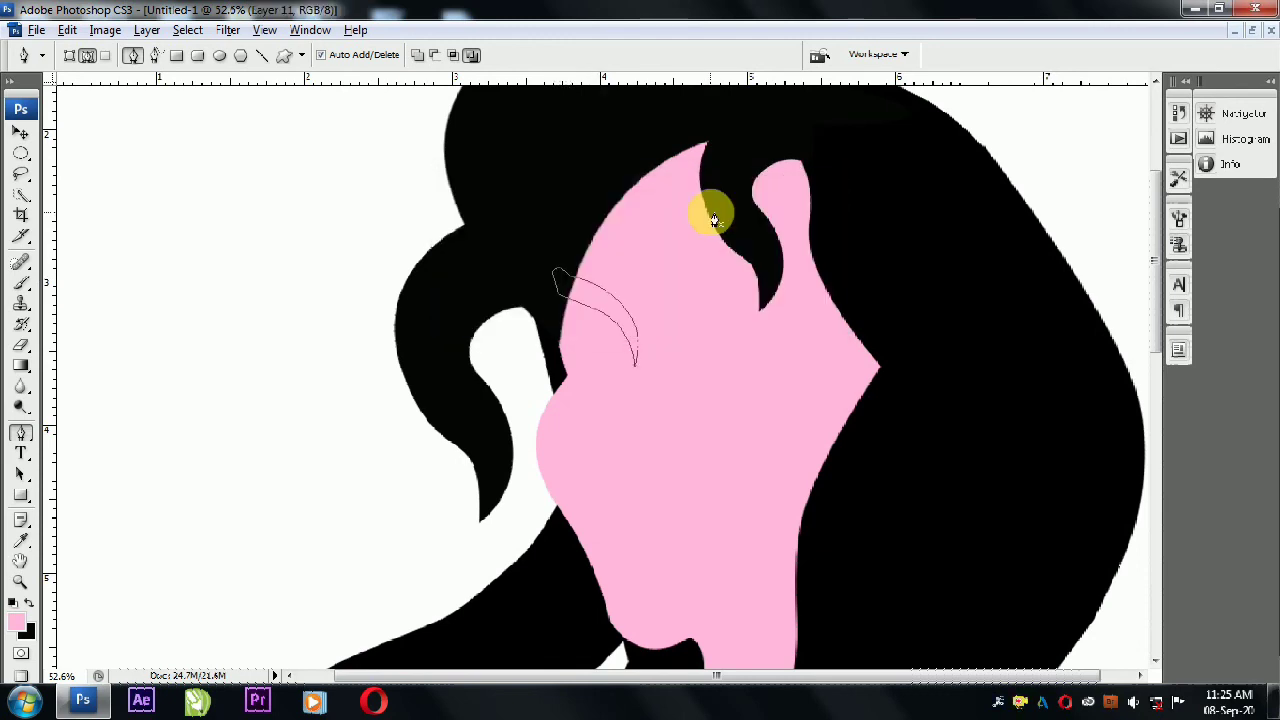
{"action": "key", "text": "ctrl+d"}
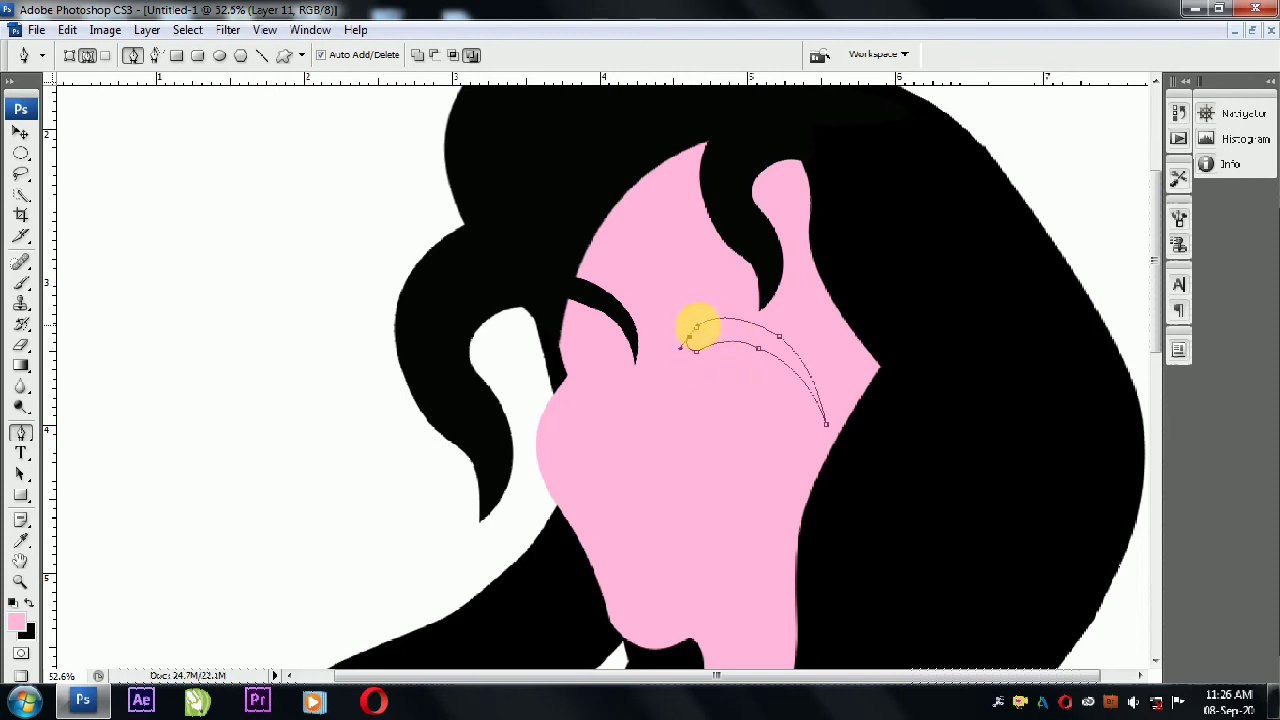
{"action": "left_click", "coordinate": [850, 308], "text": "ctrl"}
{"action": "key", "text": "ctrl+shift+n"}
{"action": "key", "text": "Return"}
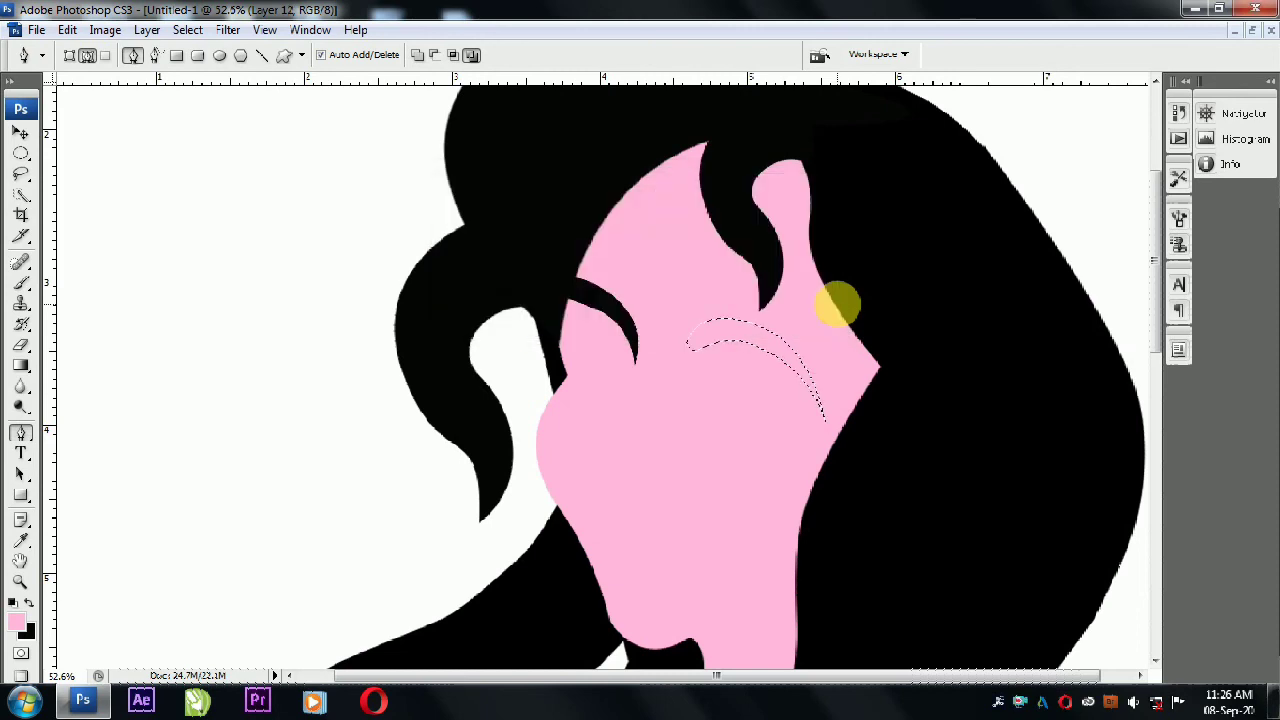
{"action": "key", "text": "ctrl+BackSpace"}
{"action": "key", "text": "ctrl+d"}
{"action": "scroll", "coordinate": [675, 242], "scroll_direction": "down", "scroll_amount": 1}
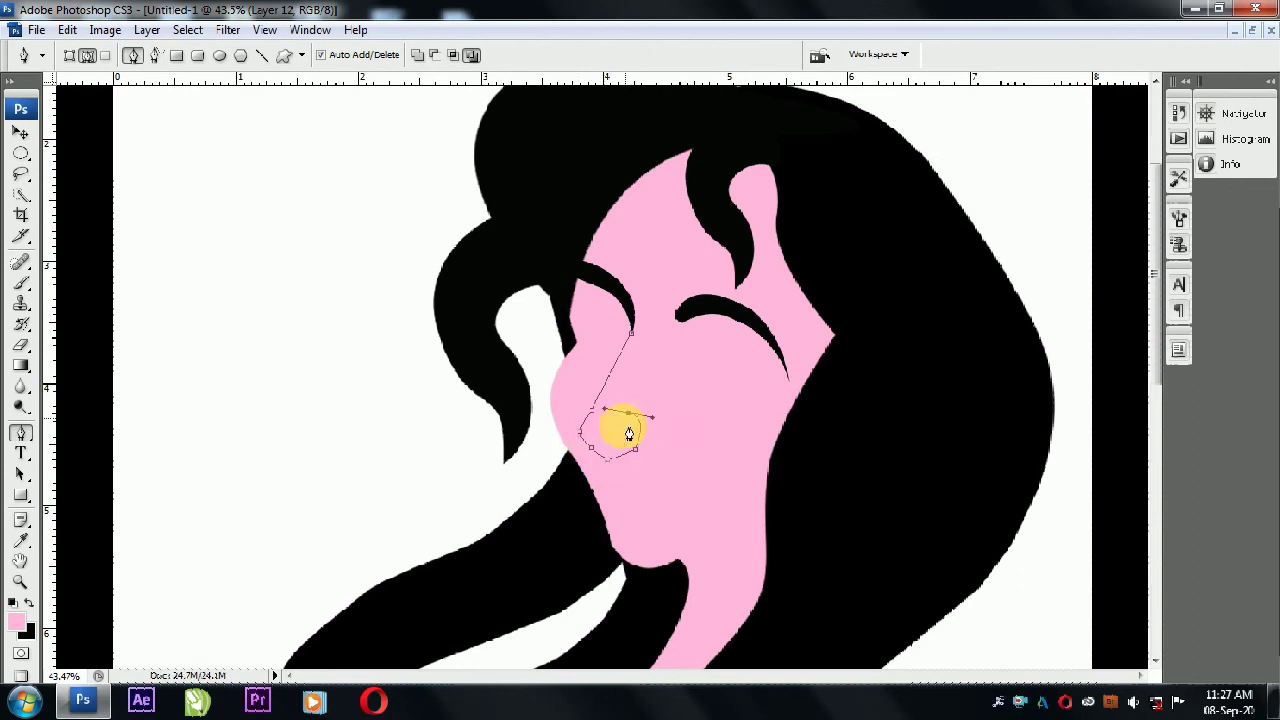
Curve the nose outline, load it as a selection and outline it in black on a new layer.
{"action": "scroll", "coordinate": [640, 453], "scroll_direction": "up", "scroll_amount": 2}
{"action": "scroll", "coordinate": [630, 425], "scroll_direction": "up", "scroll_amount": 1}
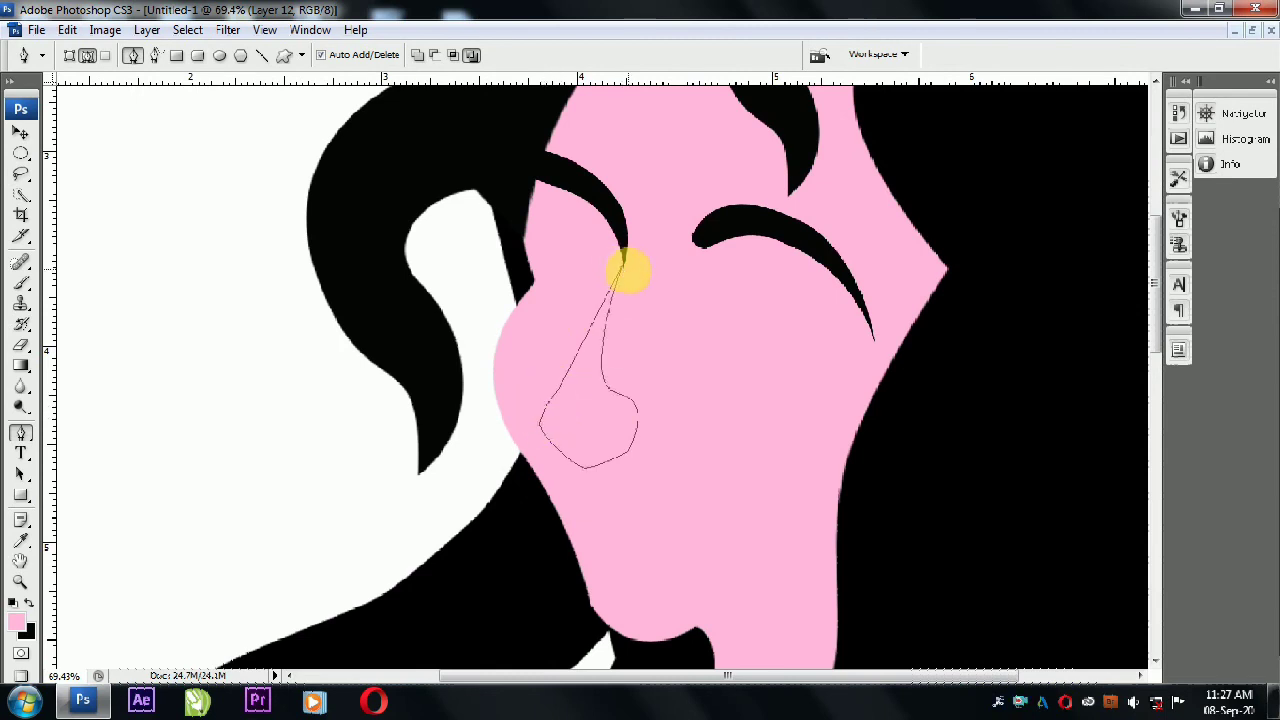
{"action": "right_click", "coordinate": [21, 432]}
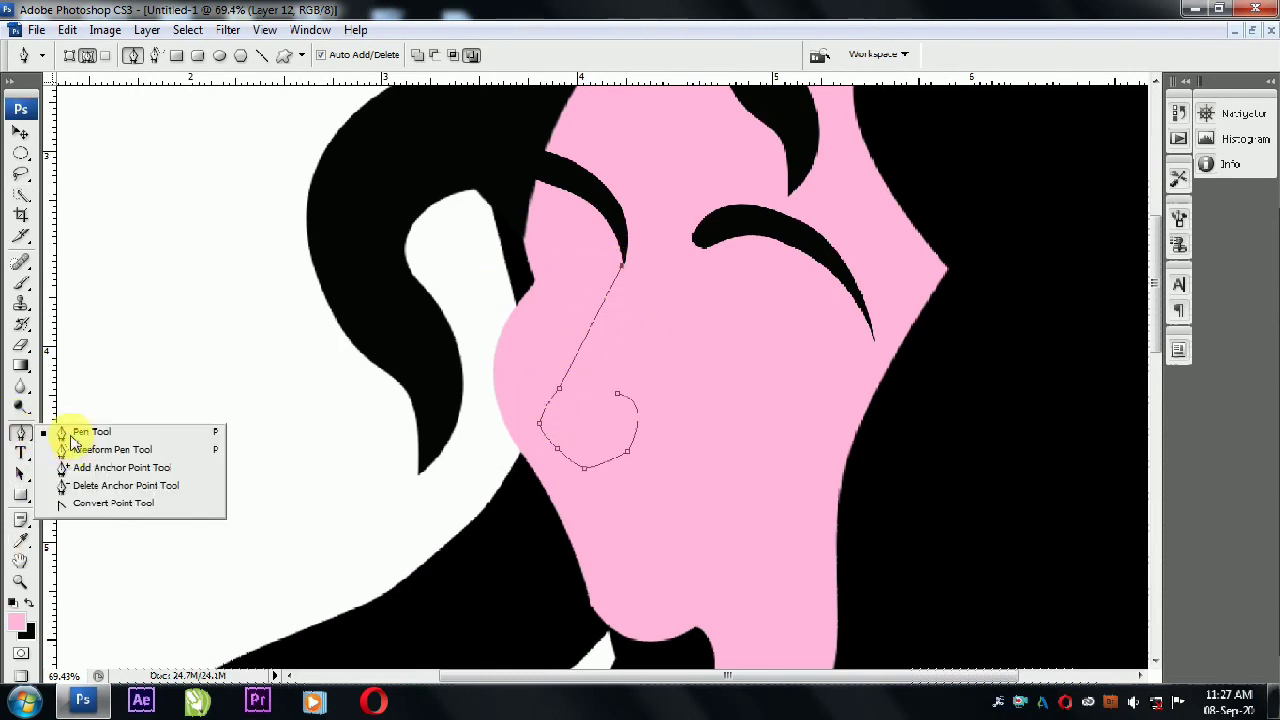
{"action": "left_click_drag", "start_coordinate": [618, 394], "coordinate": [594, 405]}
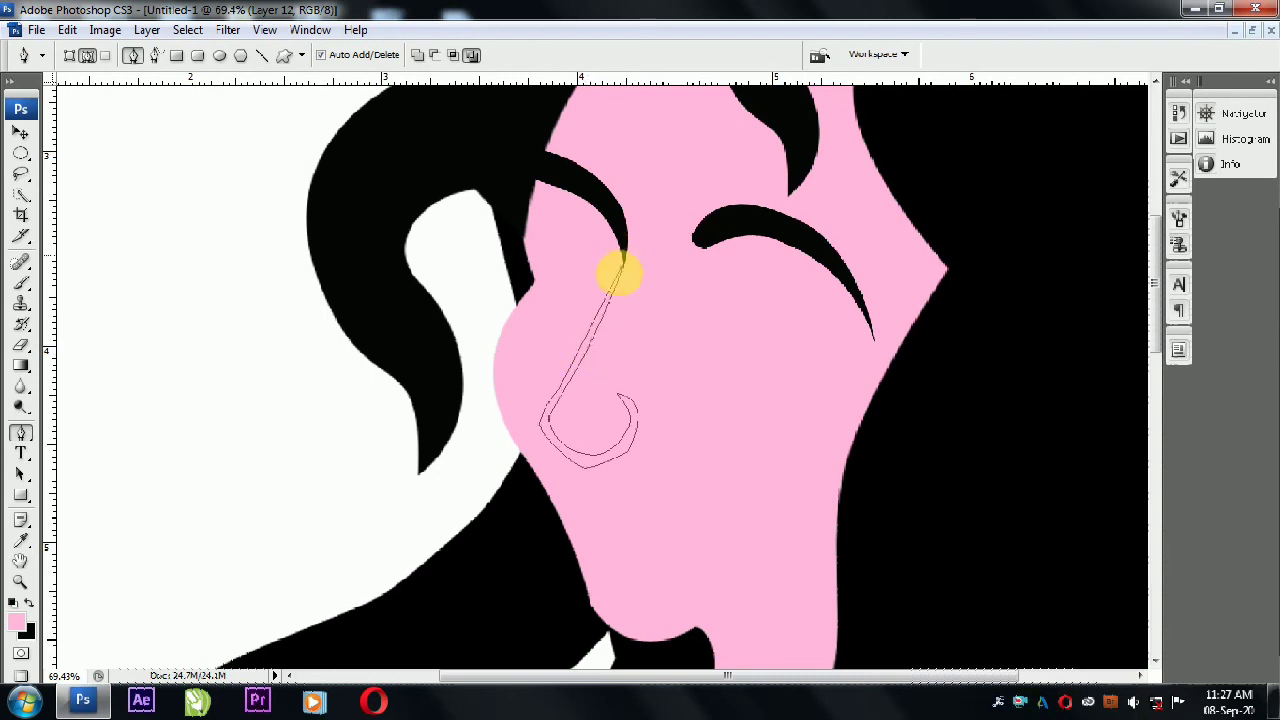
{"action": "key", "text": "ctrl+Return"}
{"action": "scroll", "coordinate": [993, 231], "scroll_direction": "up", "scroll_amount": 1}
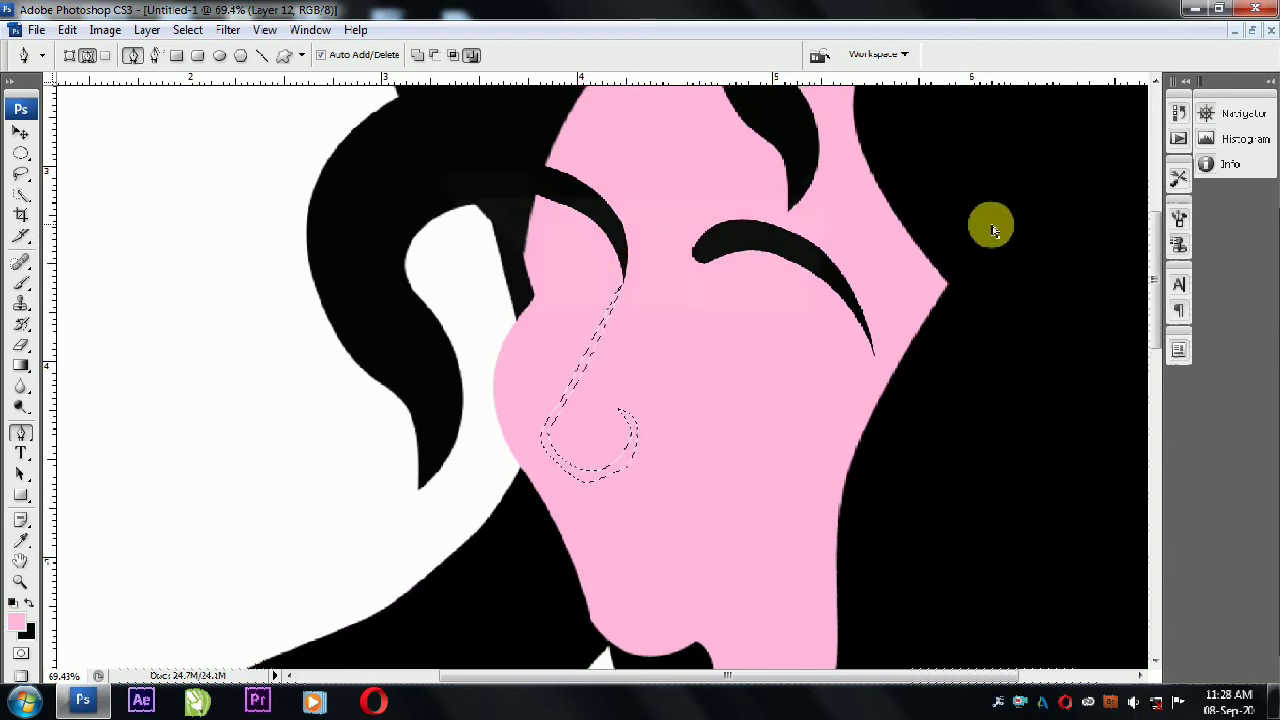
{"action": "key", "text": "ctrl+shift+n"}
{"action": "key", "text": "Return"}
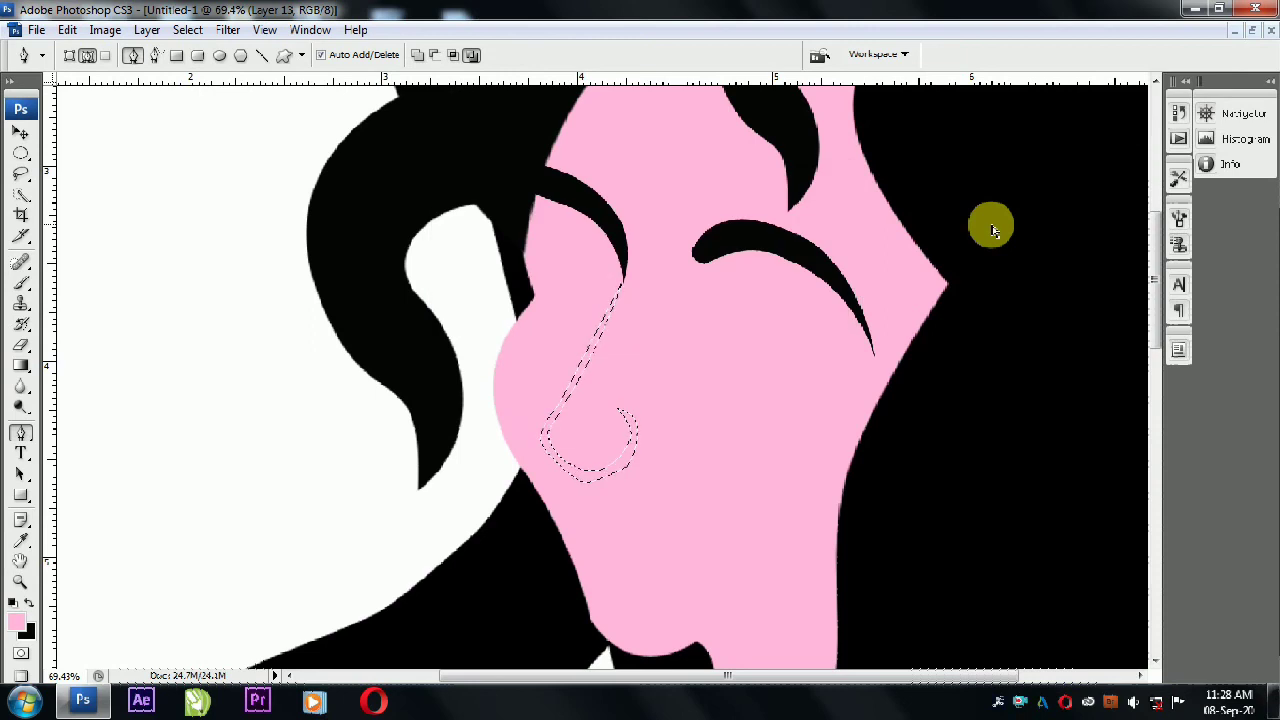
{"action": "left_click", "coordinate": [652, 279]}
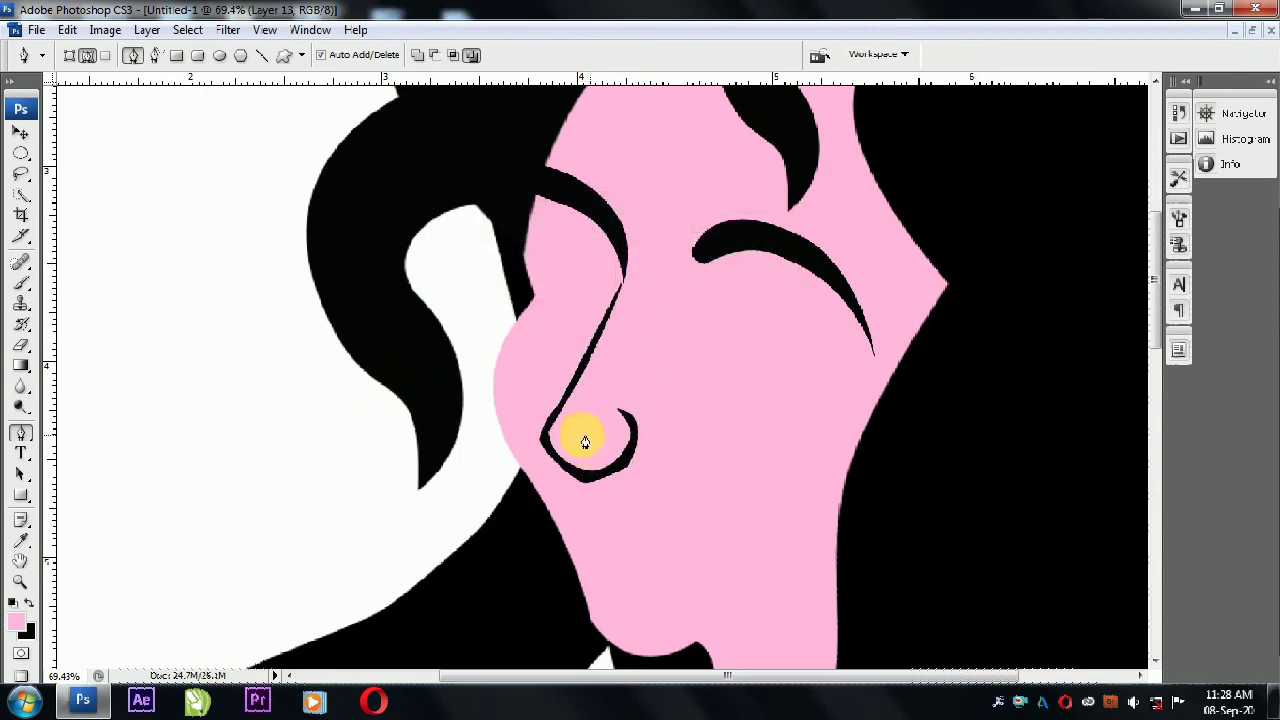
Add the nostril shape on its own layer and resize it with Free Transform.
{"action": "mouse_move", "coordinate": [574, 441]}
{"action": "left_mouse_down"}
{"action": "mouse_move", "coordinate": [612, 460]}
{"action": "mouse_move", "coordinate": [576, 450]}
{"action": "left_mouse_up"}
{"action": "key", "text": "ctrl+shift+n"}
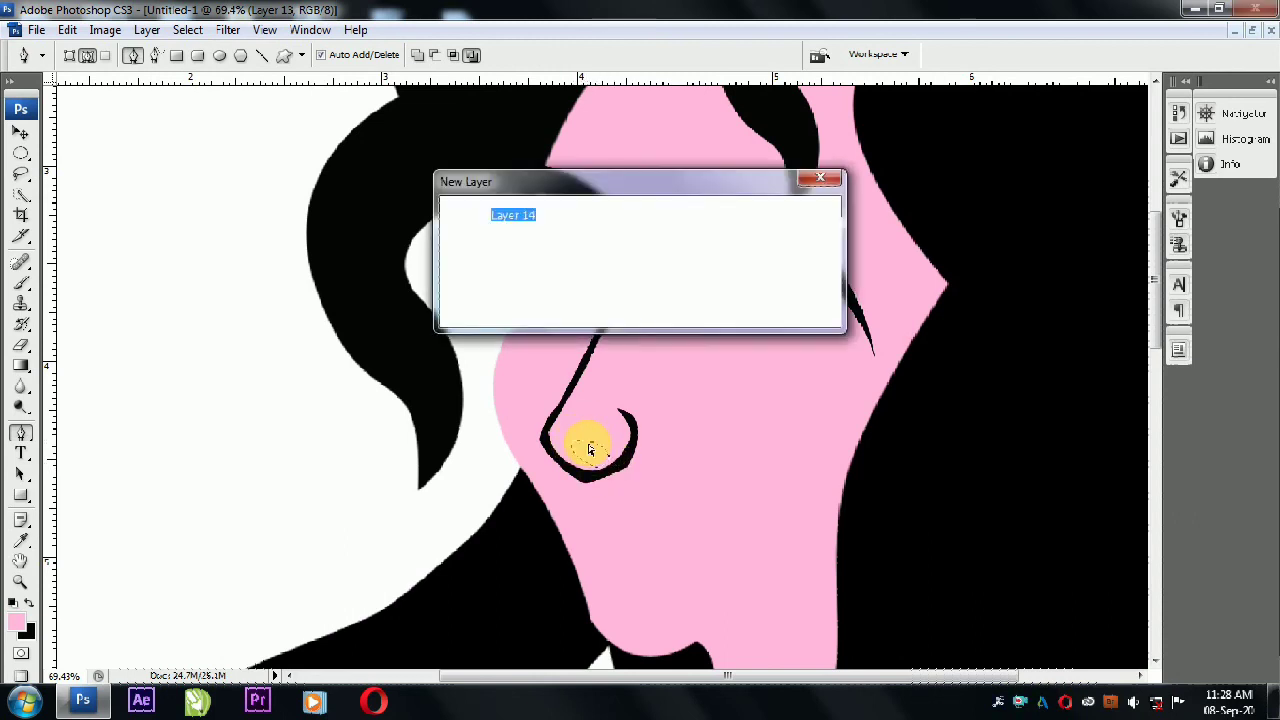
{"action": "key", "text": "Return"}
{"action": "left_click", "coordinate": [20, 131]}
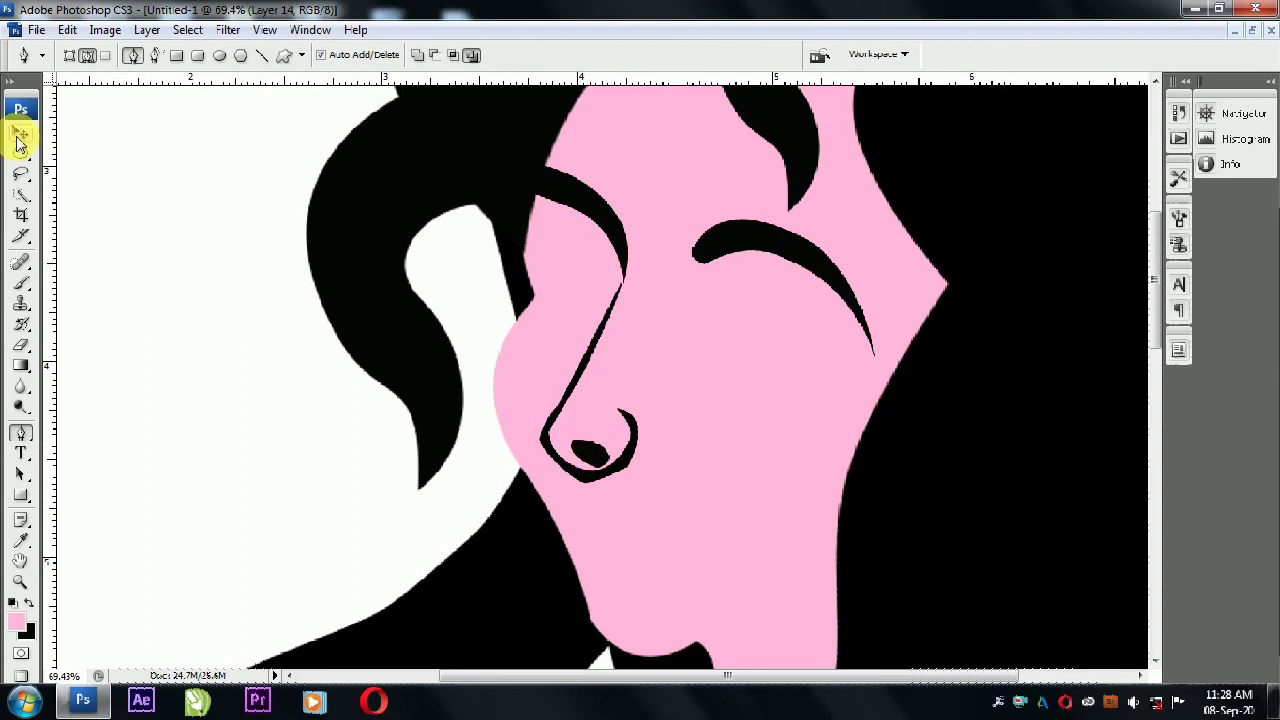
{"action": "key", "text": "ctrl+t"}
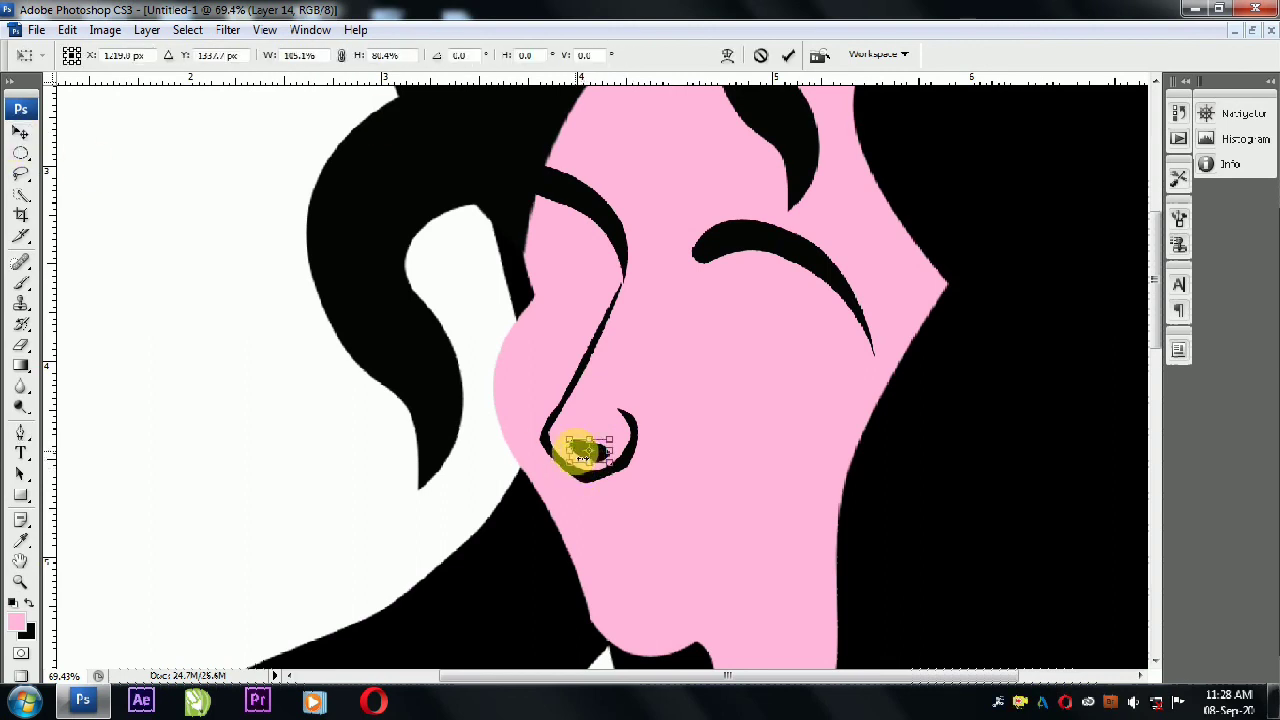
{"action": "key", "text": "Return"}
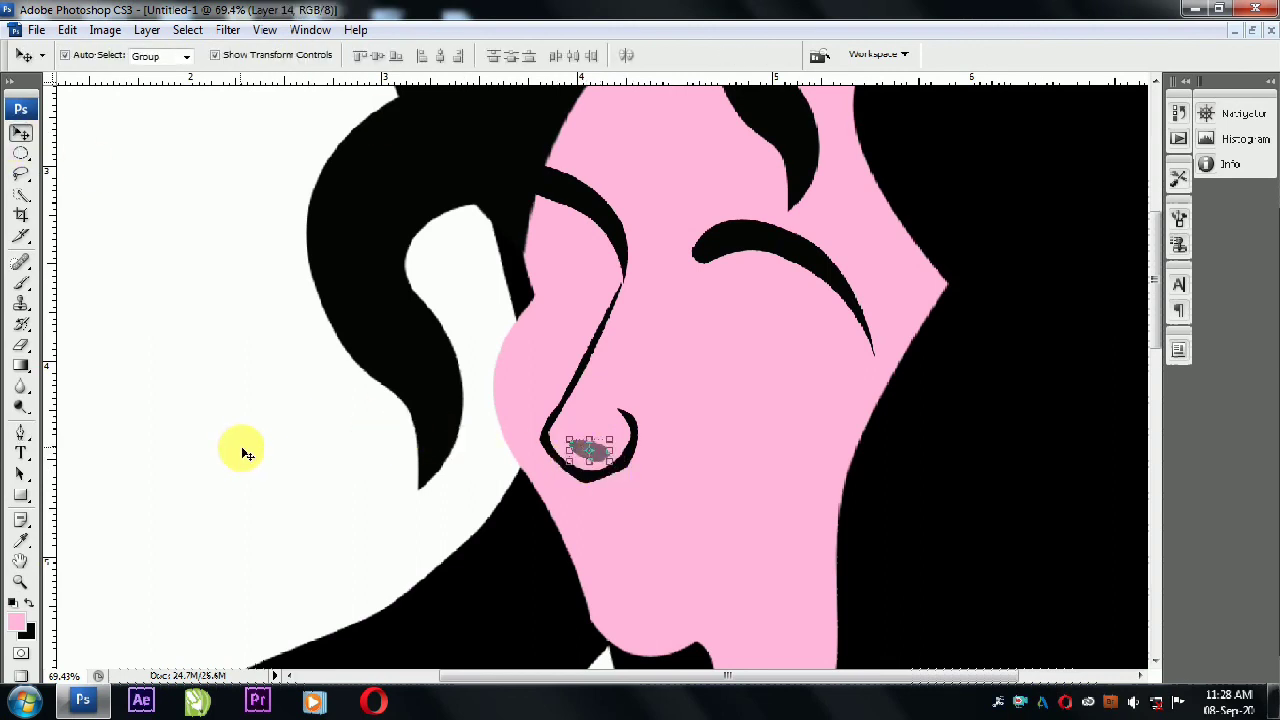
Draw a path along the nostril's lower edge and load it as a selection.
{"action": "left_click", "coordinate": [240, 449]}
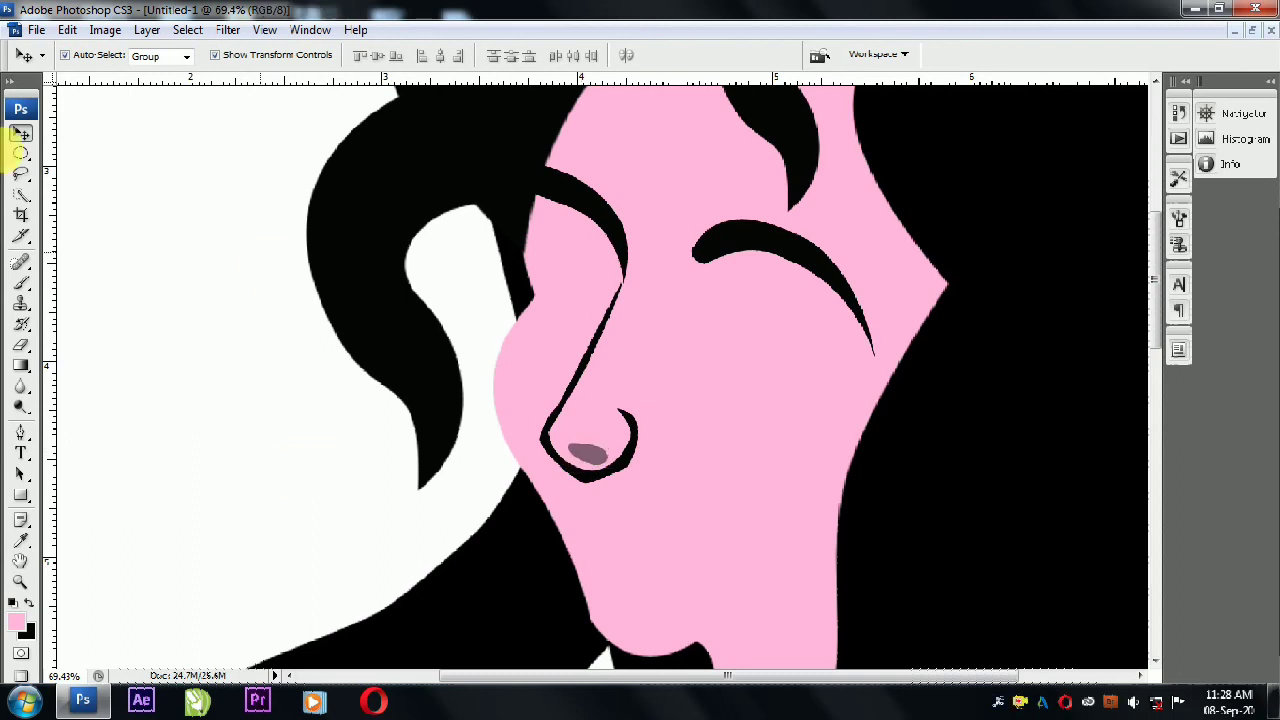
{"action": "left_click", "coordinate": [21, 436]}
{"action": "left_click", "coordinate": [640, 445]}
{"action": "left_click", "coordinate": [606, 472]}
{"action": "left_click", "coordinate": [574, 481]}
{"action": "left_click", "coordinate": [599, 484]}
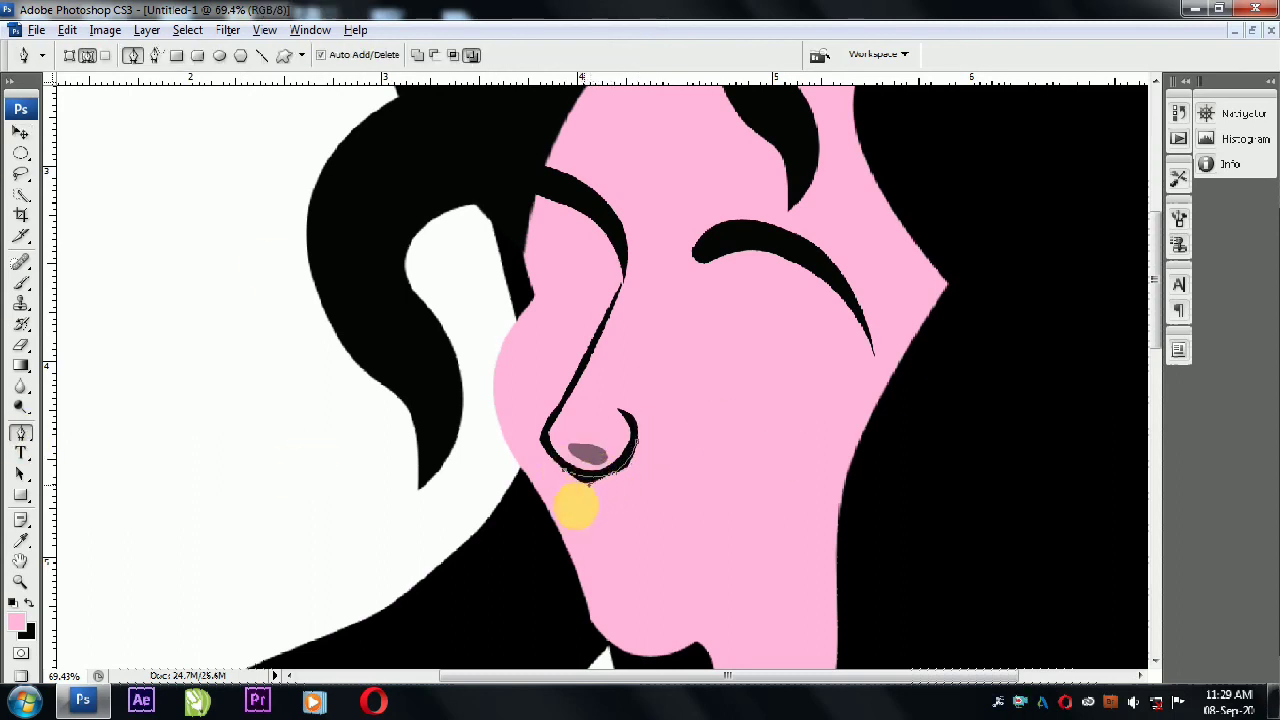
{"action": "key", "text": "ctrl+Return"}
Make Layer 13 active, deselect, and place the first anchor of the right eye outline.
{"action": "right_click", "coordinate": [580, 418]}
{"action": "left_click", "coordinate": [600, 416]}
{"action": "key", "text": "ctrl+d"}
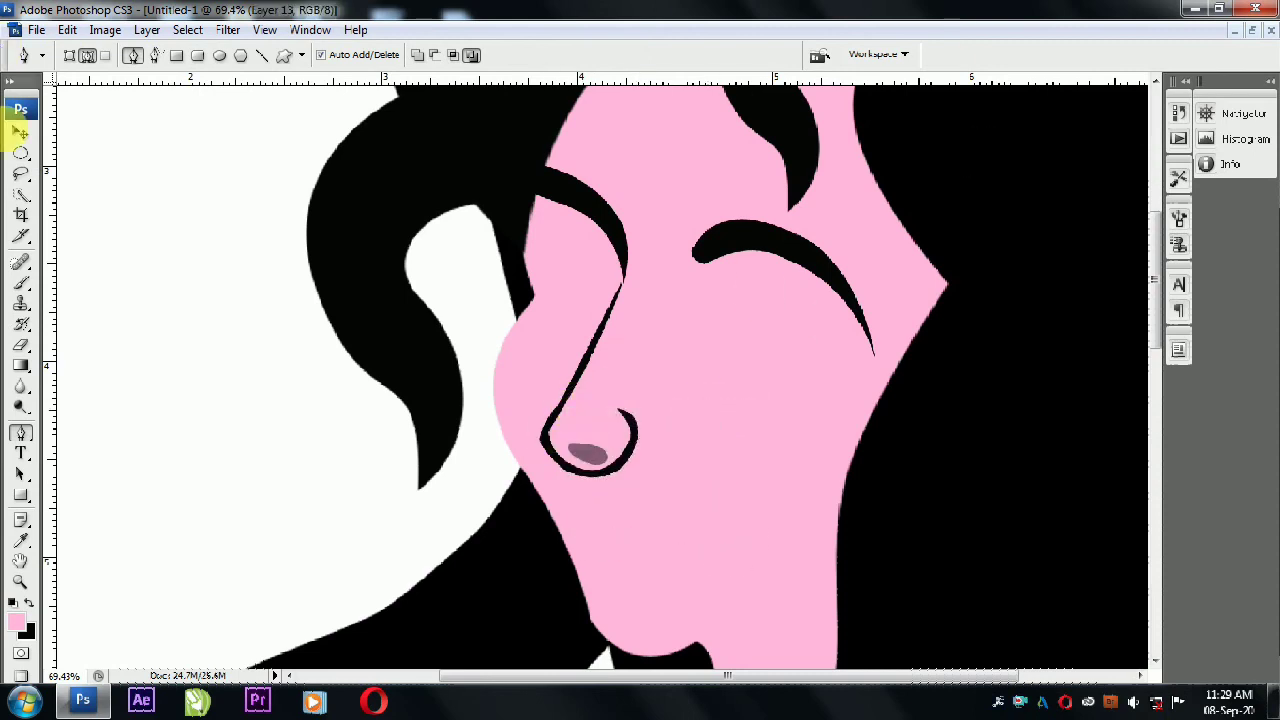
{"action": "left_click", "coordinate": [20, 130]}
{"action": "left_click", "coordinate": [20, 432]}
{"action": "left_click", "coordinate": [710, 280]}
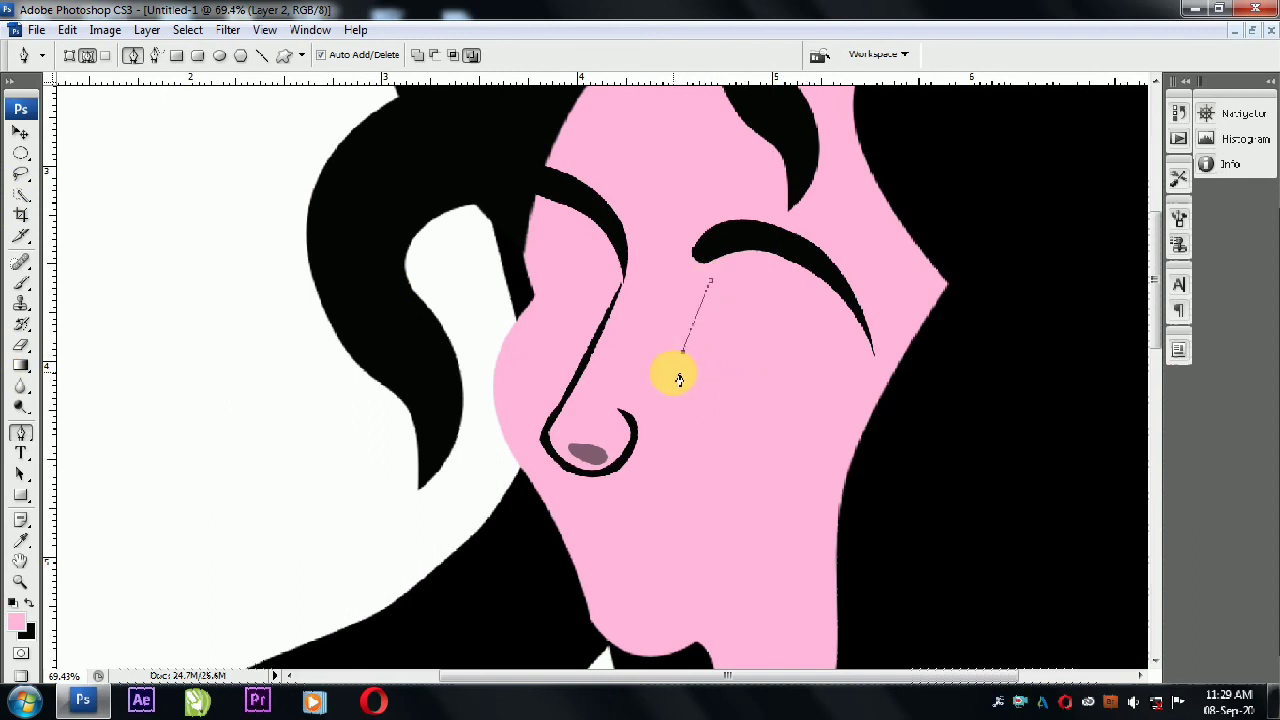
Close the curved eye outline and load it as a selection on a new layer.
{"action": "left_click_drag", "start_coordinate": [798, 409], "coordinate": [823, 416]}
{"action": "key", "text": "ctrl+shift+n"}
{"action": "key", "text": "Return"}
{"action": "key", "text": "ctrl+BackSpace"}
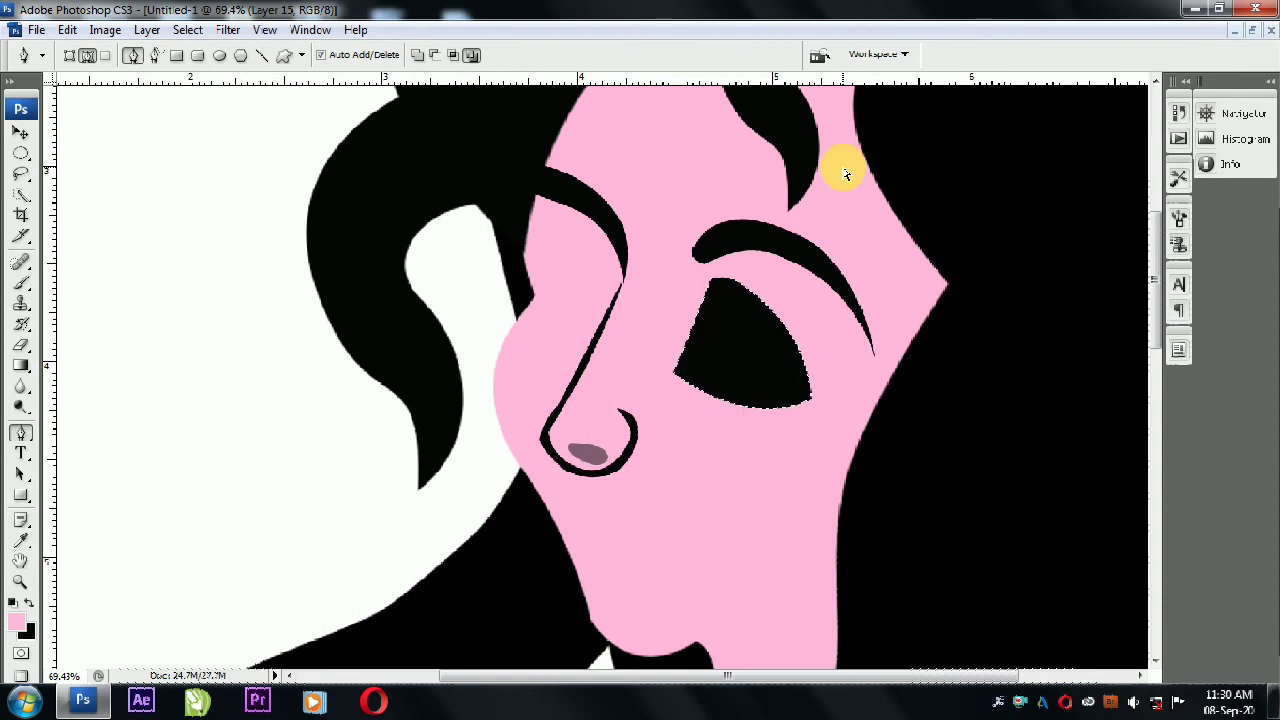
{"action": "key", "text": "ctrl+z"}
Set the background colour to white and fill the eye shape with it.
{"action": "left_click", "coordinate": [27, 630]}
{"action": "left_click", "coordinate": [523, 237]}
{"action": "left_click", "coordinate": [400, 166]}
{"action": "left_click", "coordinate": [828, 153]}
{"action": "key", "text": "p"}
{"action": "key", "text": "ctrl+BackSpace"}
Stretch and tilt the white eye beneath the right eyebrow, deleting a stray path.
{"action": "key", "text": "v"}
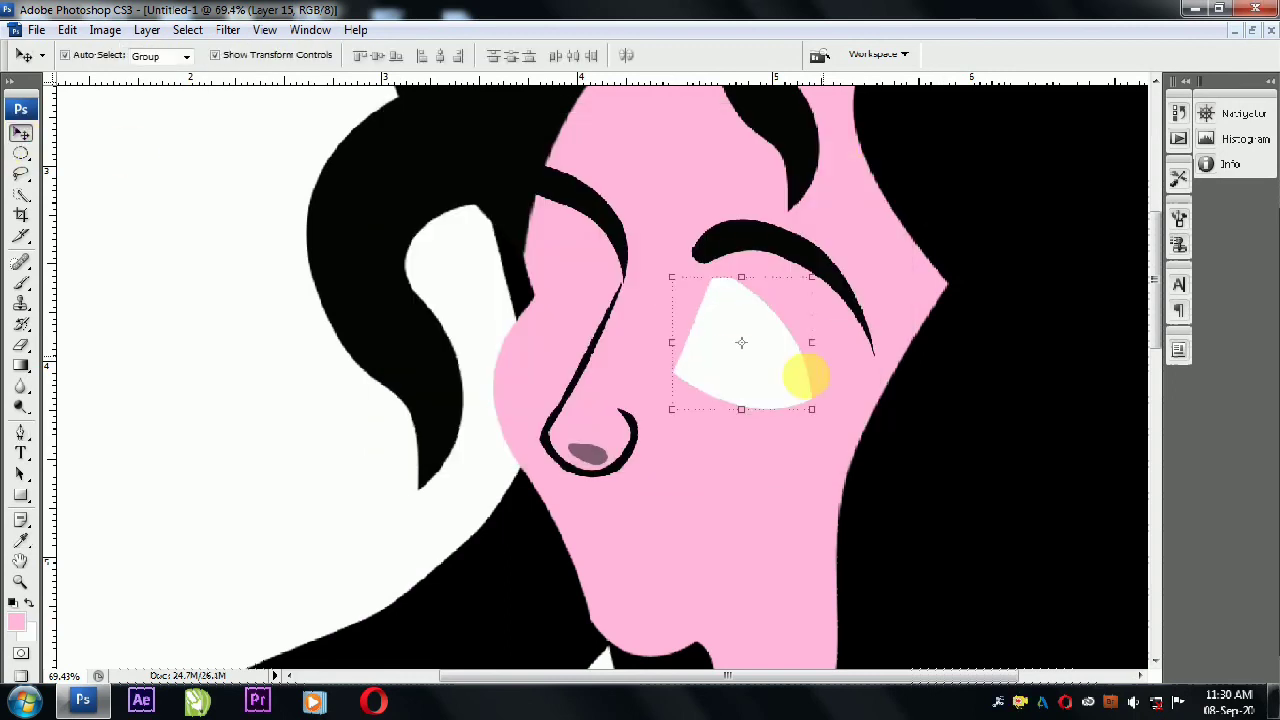
{"action": "left_click_drag", "start_coordinate": [811, 408], "coordinate": [830, 396]}
{"action": "double_click", "coordinate": [763, 366]}
{"action": "key", "text": "p"}
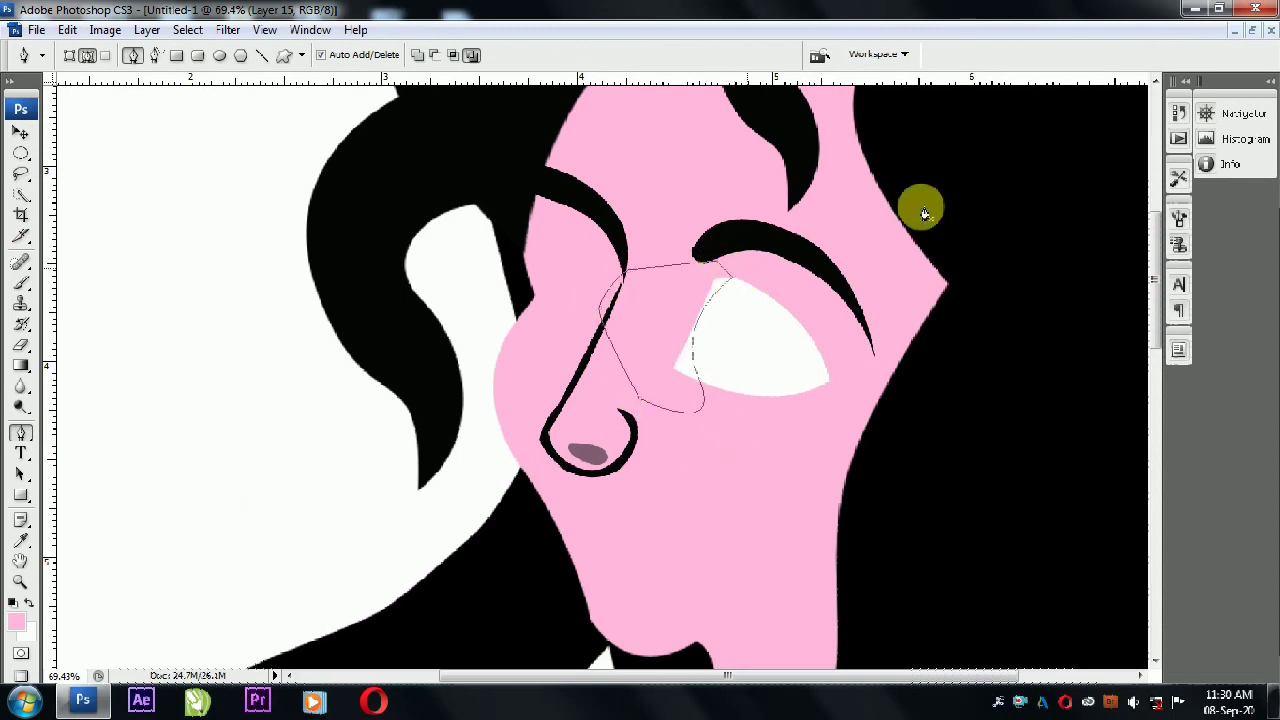
{"action": "key", "text": "Delete"}
{"action": "key", "text": "v"}
{"action": "left_click_drag", "start_coordinate": [857, 414], "coordinate": [813, 375]}
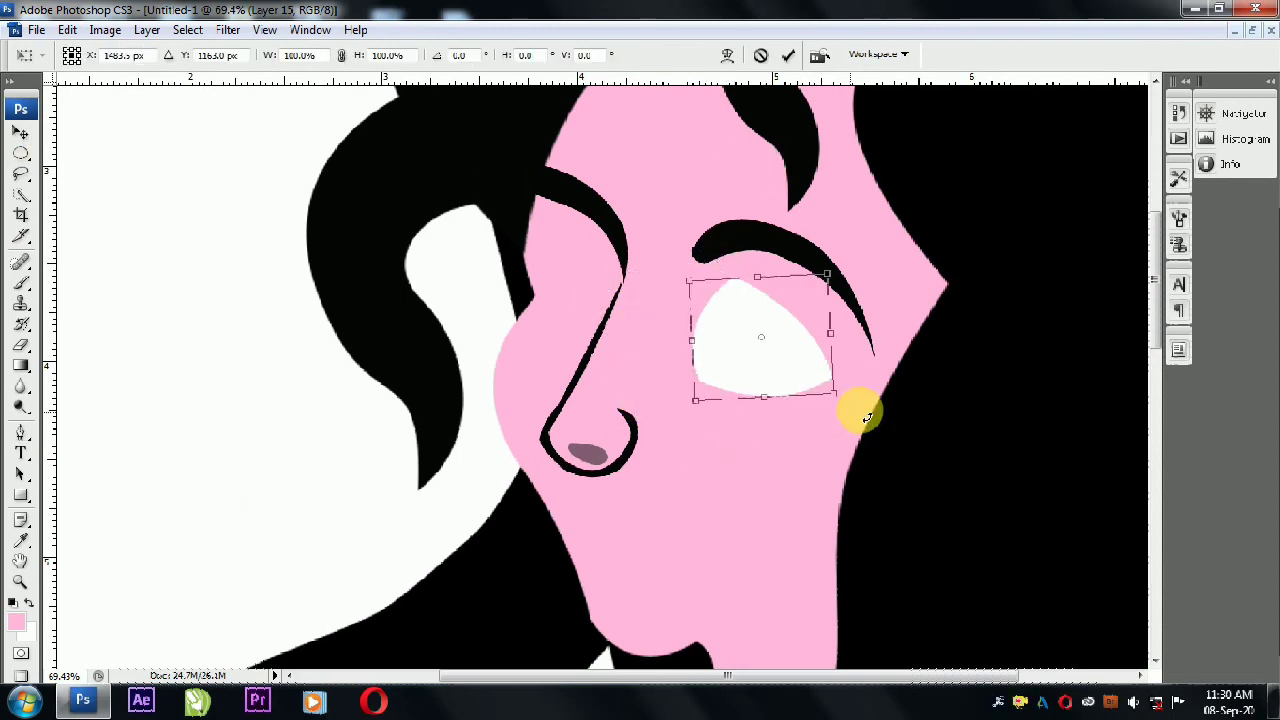
{"action": "key", "text": "Return"}
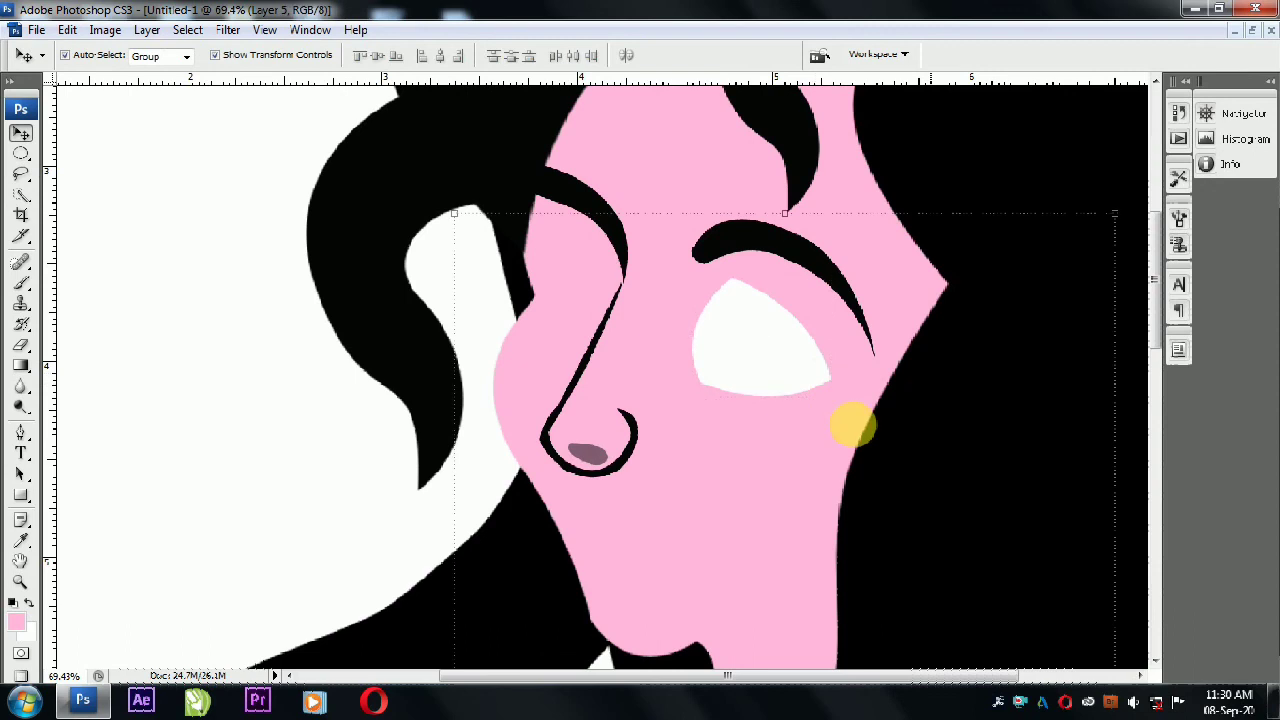
Select the face layer and draw a closed pen path on the face.
{"action": "left_click", "coordinate": [535, 320]}
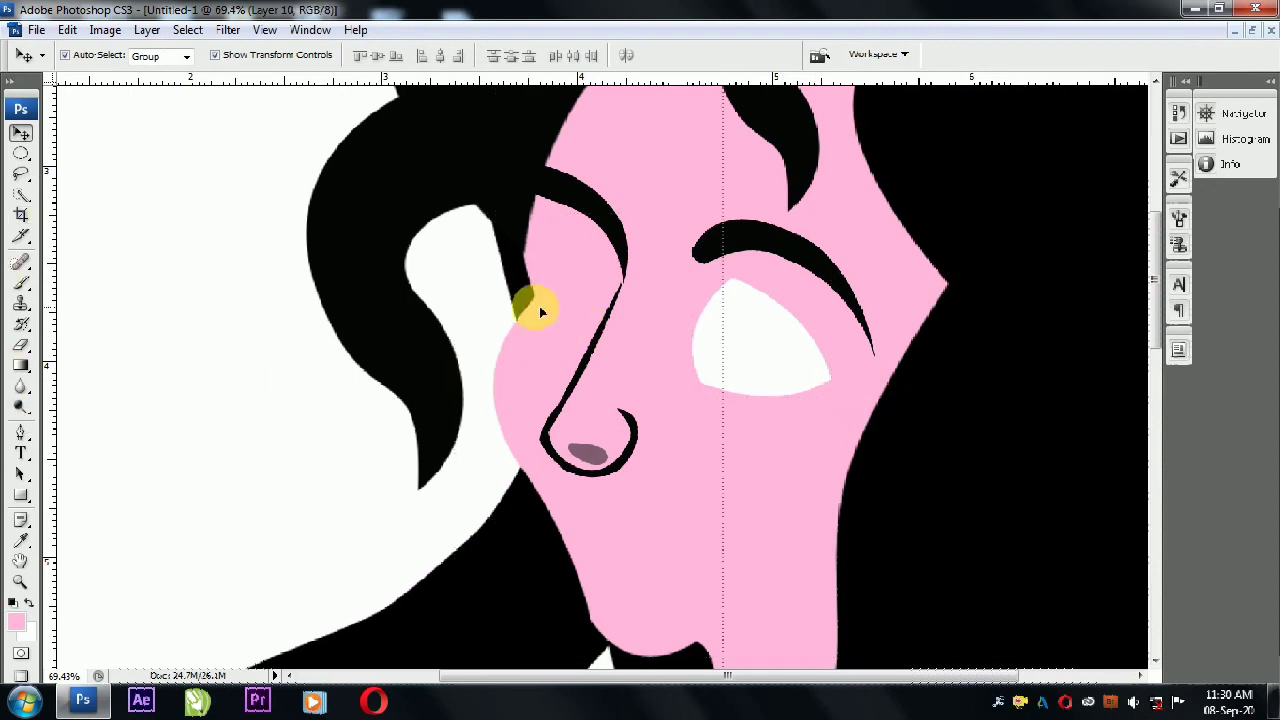
{"action": "left_click", "coordinate": [20, 432]}
{"action": "mouse_move", "coordinate": [524, 250]}
{"action": "left_mouse_down"}
{"action": "mouse_move", "coordinate": [520, 295]}
{"action": "mouse_move", "coordinate": [626, 237]}
{"action": "left_mouse_up"}
{"action": "left_click", "coordinate": [512, 325]}
{"action": "left_click", "coordinate": [527, 353]}
{"action": "left_click", "coordinate": [575, 312]}
{"action": "left_click", "coordinate": [585, 250]}
{"action": "left_click", "coordinate": [565, 244]}
{"action": "left_click", "coordinate": [528, 255]}
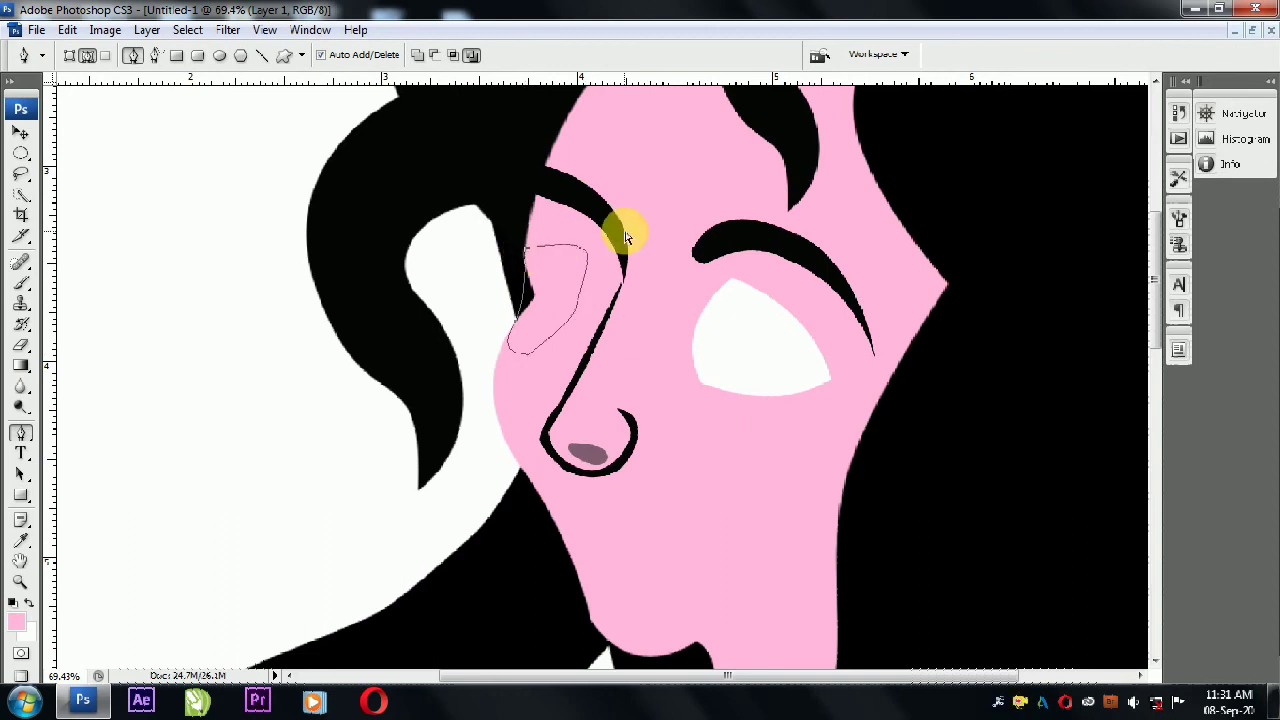
Copy the eye to the left side and distort it to fit beside the nose.
{"action": "left_click", "coordinate": [20, 132]}
{"action": "left_click_drag", "start_coordinate": [723, 340], "coordinate": [560, 295]}
{"action": "key", "text": "ctrl+j"}
{"action": "key", "text": "ctrl+t"}
{"action": "left_click_drag", "start_coordinate": [623, 337], "coordinate": [618, 308]}
{"action": "left_click_drag", "start_coordinate": [521, 232], "coordinate": [494, 222]}
{"action": "left_click_drag", "start_coordinate": [521, 349], "coordinate": [546, 345]}
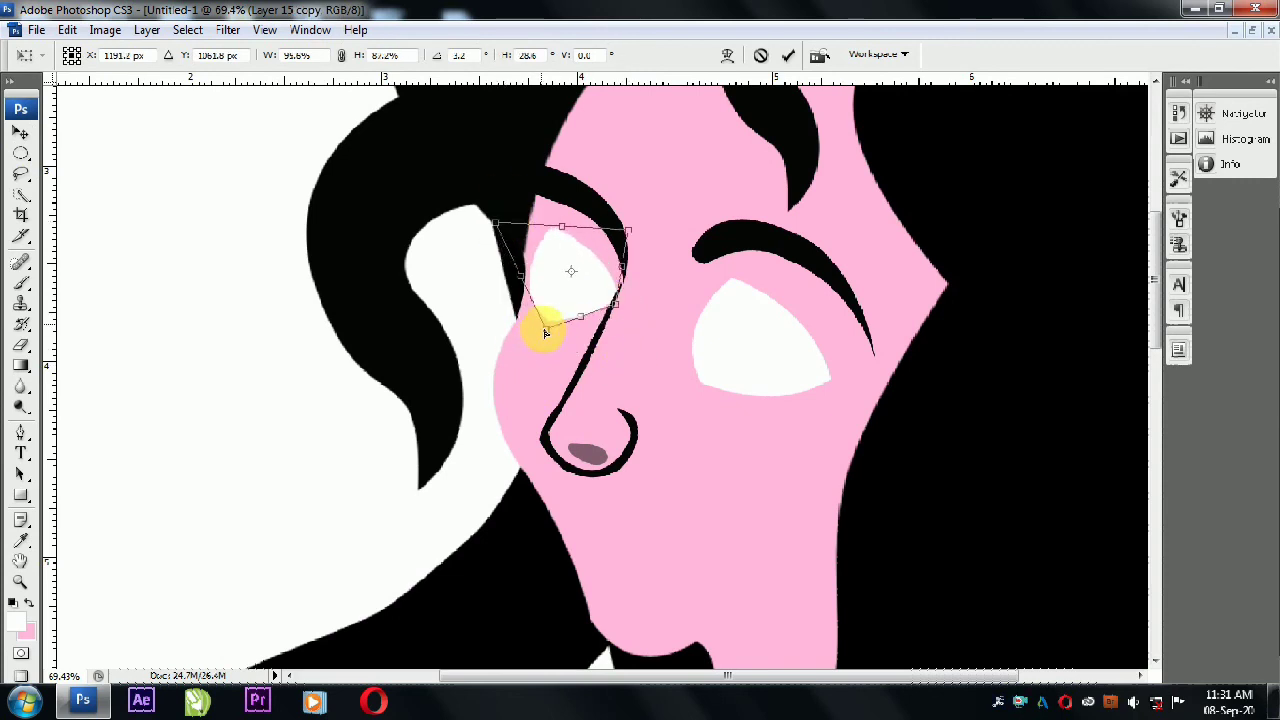
{"action": "key", "text": "Return"}
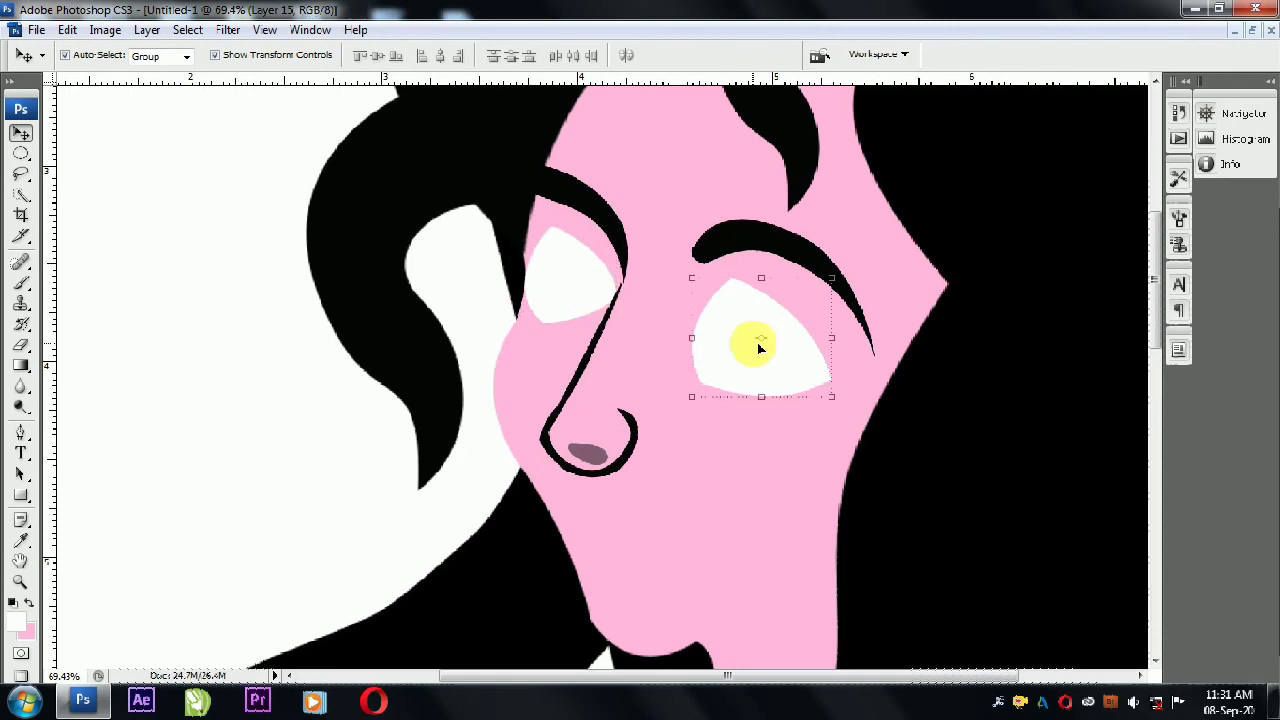
Select the left eye copy, check Hue/Saturation, and duplicate it with a transform.
{"action": "left_click", "coordinate": [566, 258]}
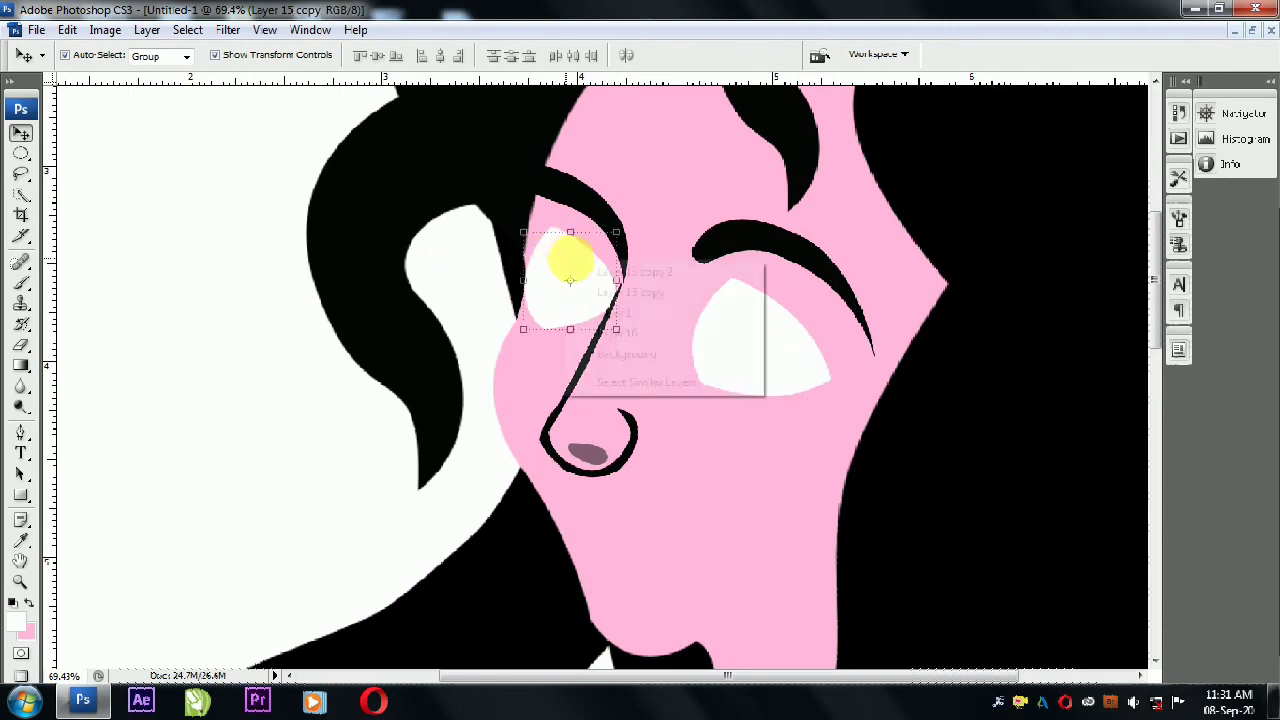
{"action": "key", "text": "ctrl+u"}
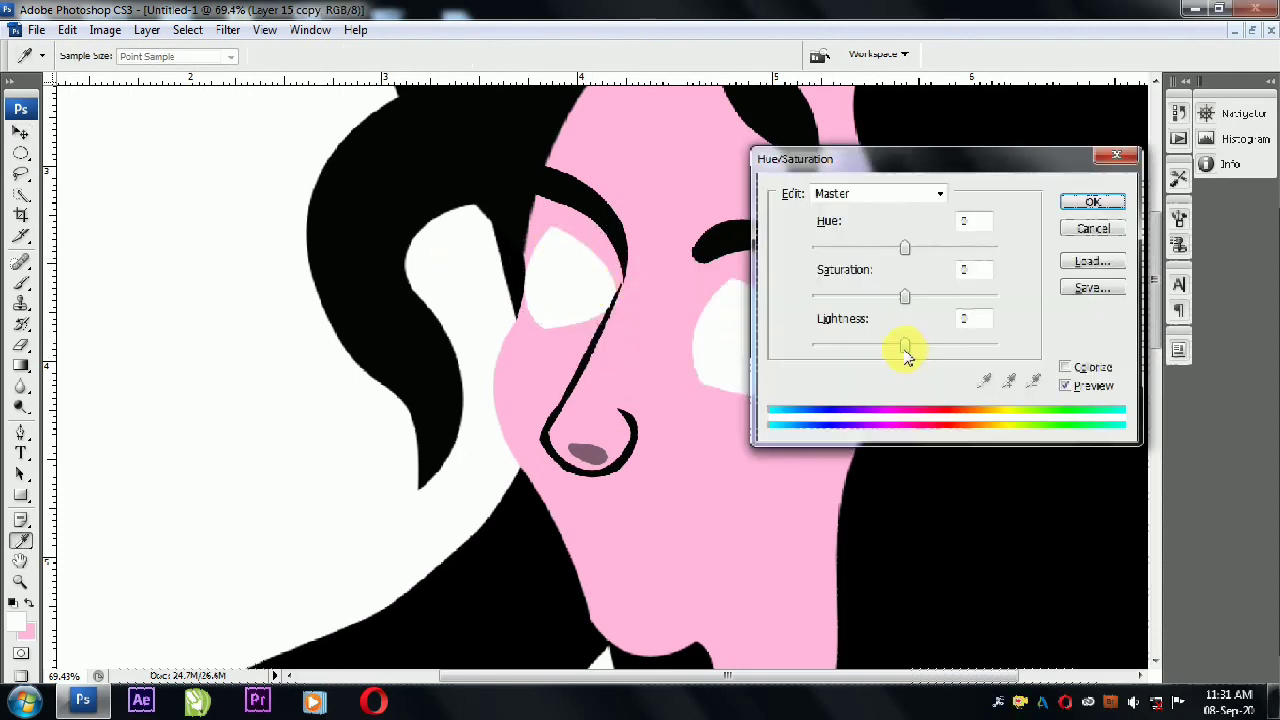
{"action": "key", "text": "Return"}
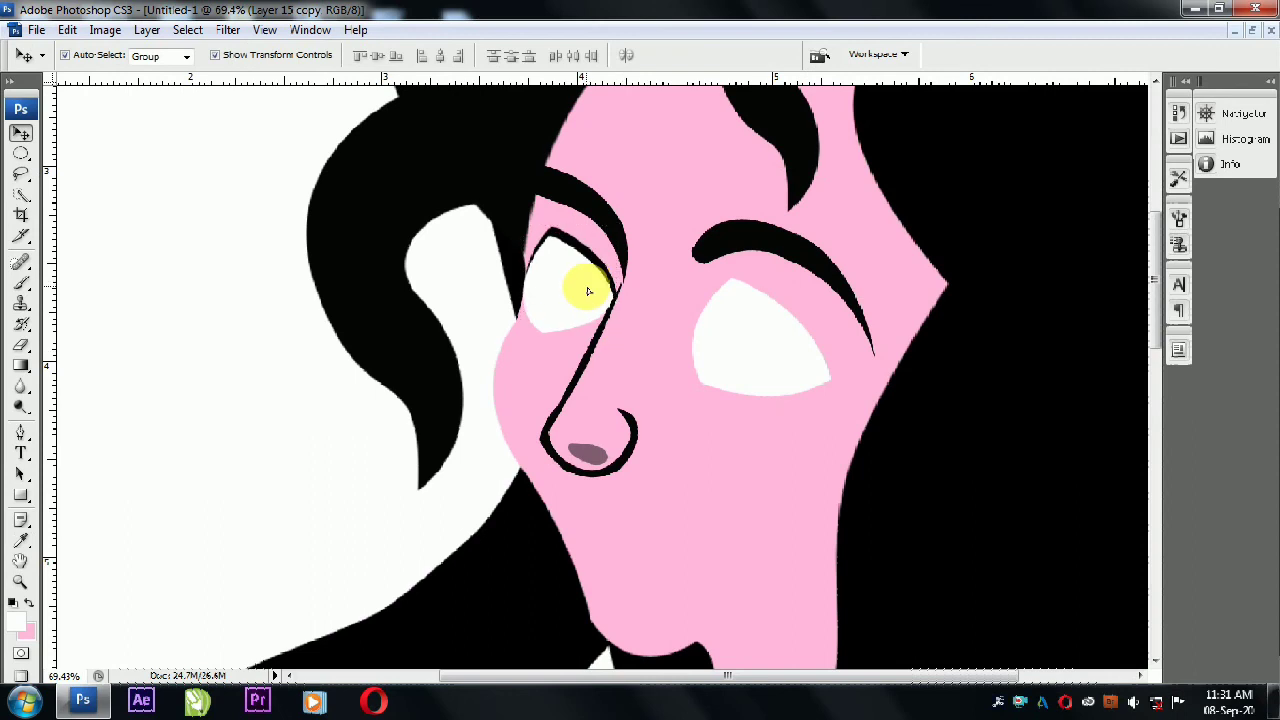
{"action": "key", "text": "ctrl+alt+t"}
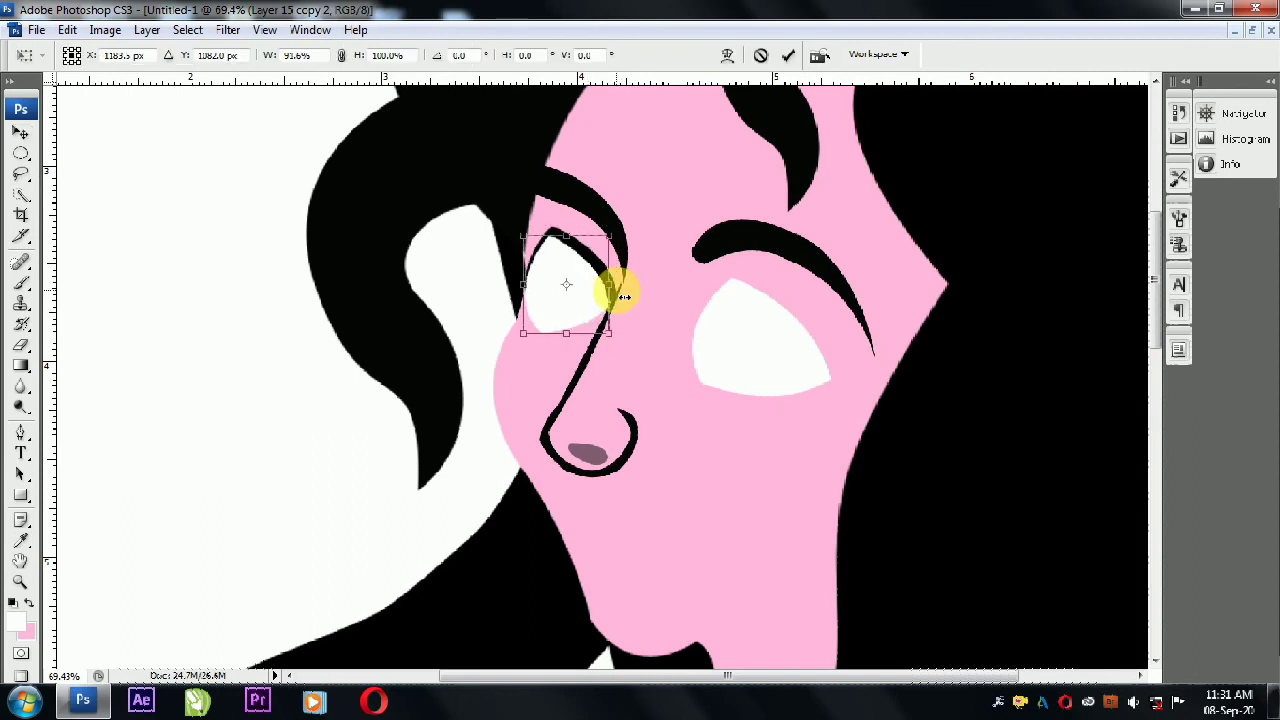
{"action": "key", "text": "Return"}
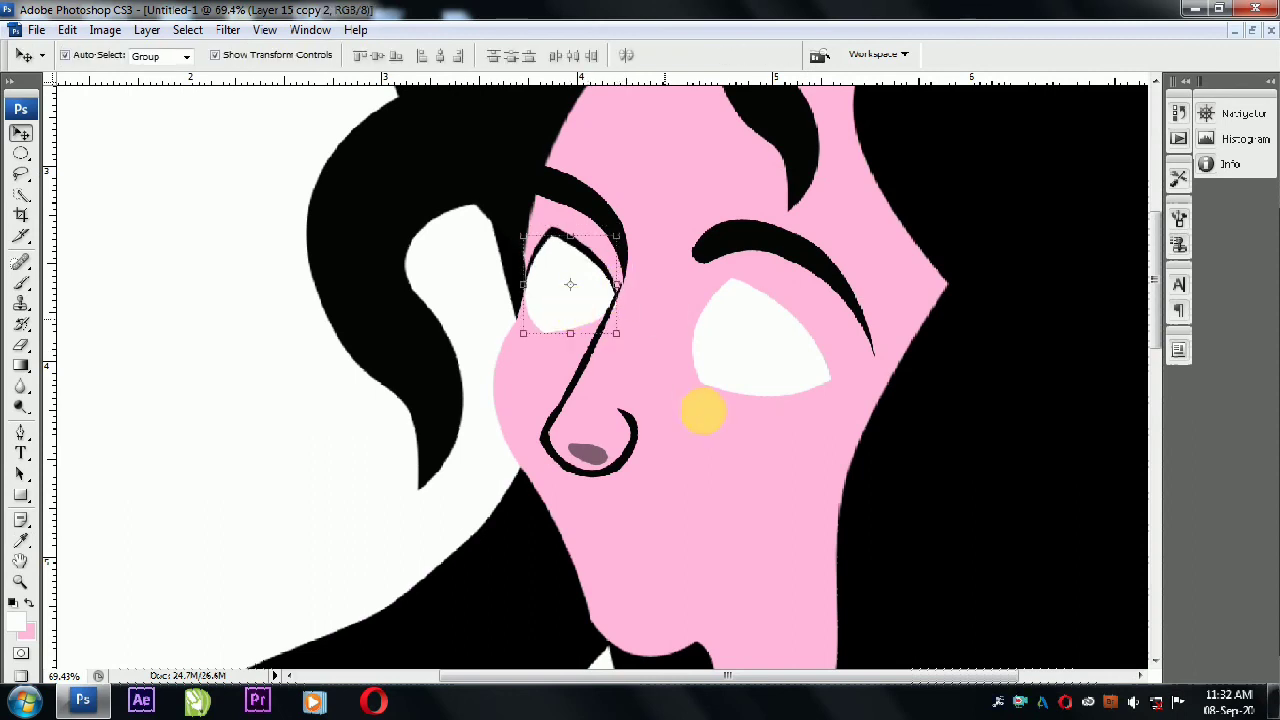
Darken the right eye to black, lighten a duplicate to white, and merge them into a black upper lid.
{"action": "left_click", "coordinate": [762, 337]}
{"action": "key", "text": "ctrl+u"}
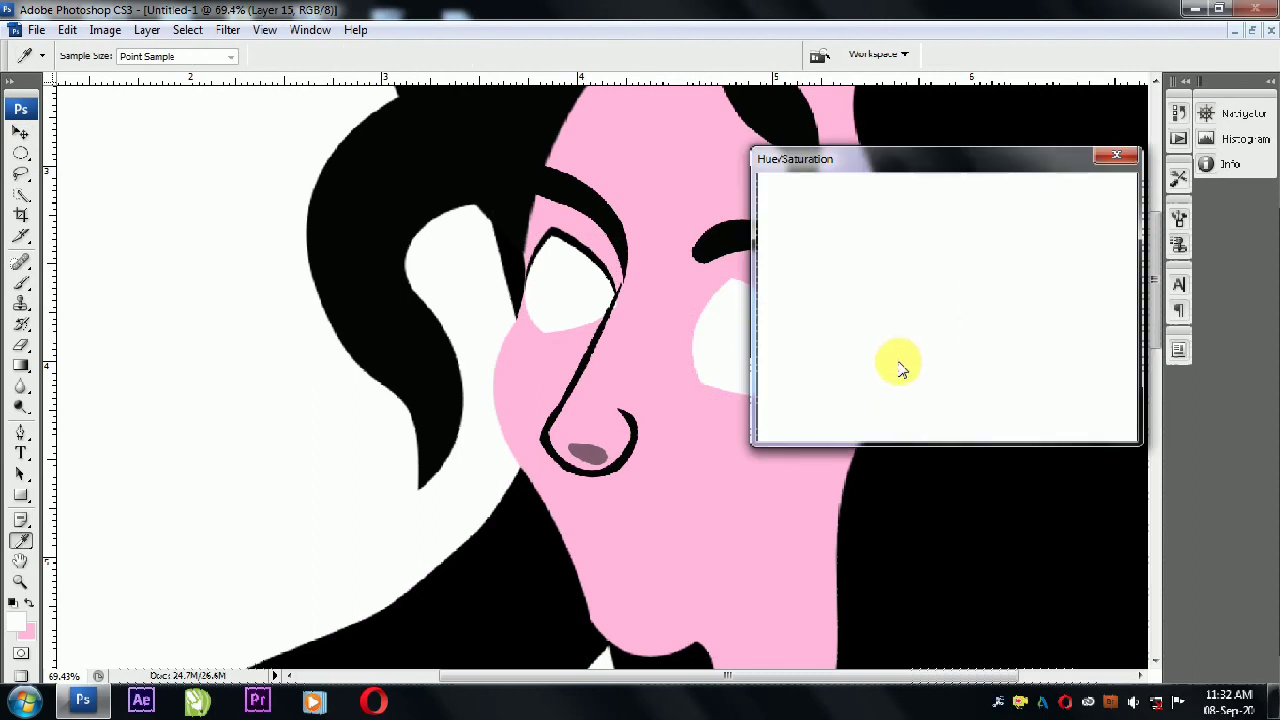
{"action": "left_click_drag", "start_coordinate": [903, 346], "coordinate": [690, 350]}
{"action": "key", "text": "Return"}
{"action": "key", "text": "ctrl+j"}
{"action": "key", "text": "ctrl+u"}
{"action": "left_click_drag", "start_coordinate": [903, 349], "coordinate": [1143, 343]}
{"action": "key", "text": "Return"}
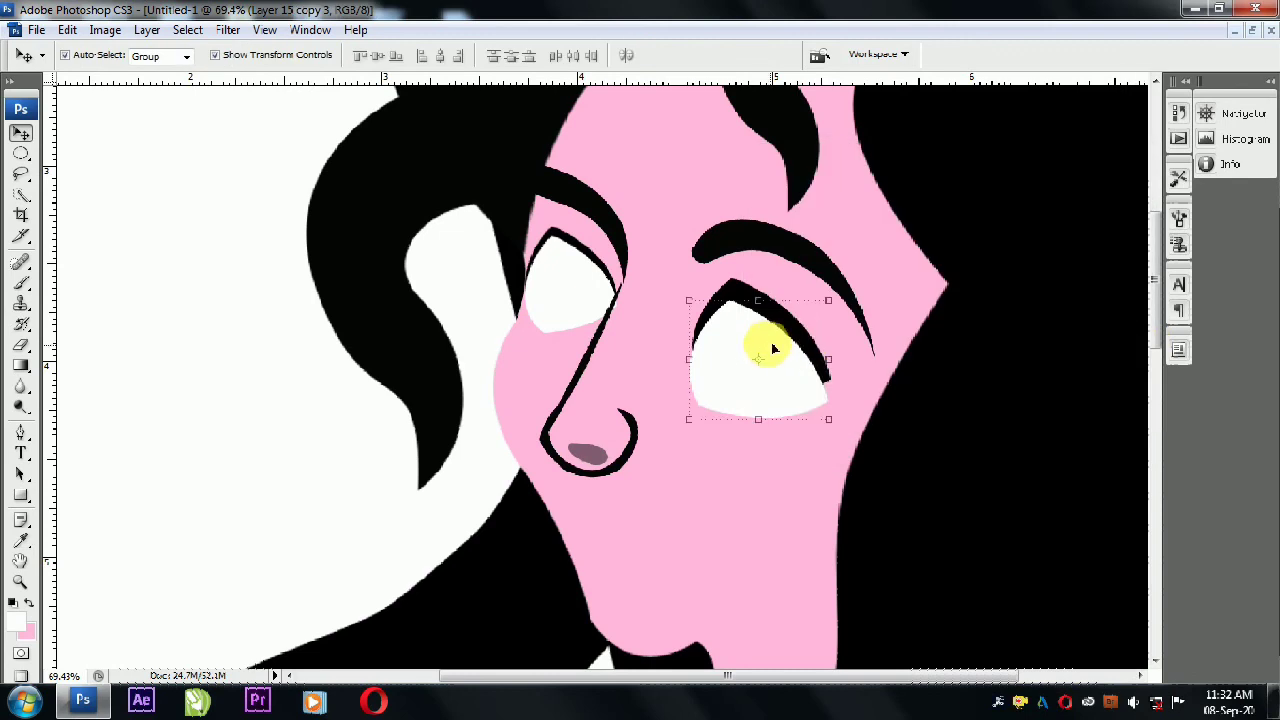
{"action": "key", "text": "ctrl+shift+e"}
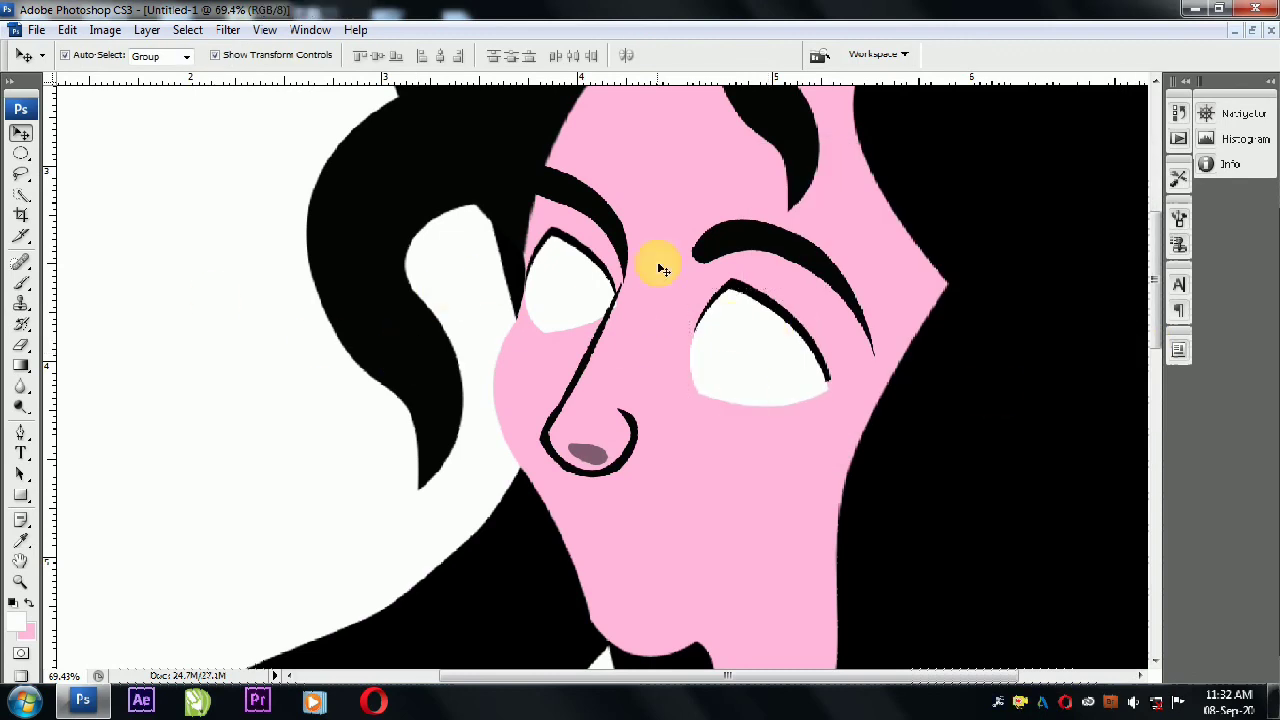
{"action": "left_click", "coordinate": [20, 432]}
Draw the curled eyelash path at the right eye's inner corner and load it as a selection.
{"action": "left_click", "coordinate": [710, 269]}
{"action": "mouse_move", "coordinate": [682, 246]}
{"action": "left_mouse_down"}
{"action": "mouse_move", "coordinate": [688, 290]}
{"action": "mouse_move", "coordinate": [708, 303]}
{"action": "left_mouse_up"}
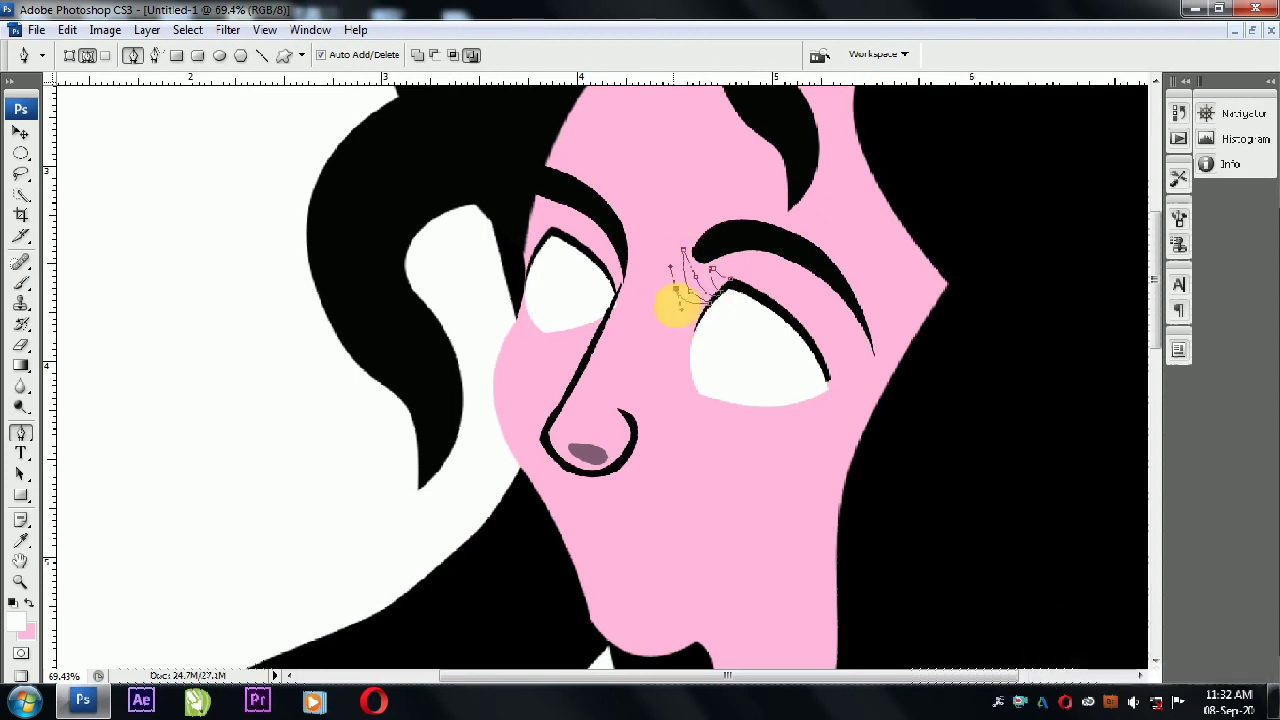
{"action": "left_click_drag", "start_coordinate": [715, 325], "coordinate": [720, 322]}
{"action": "left_click", "coordinate": [913, 218], "text": "ctrl"}
{"action": "key", "text": "ctrl+Return"}
Fill the eyelashes black on a new layer and nudge them into place.
{"action": "key", "text": "i"}
{"action": "left_click", "coordinate": [716, 248]}
{"action": "key", "text": "x"}
{"action": "key", "text": "ctrl+shift+n"}
{"action": "key", "text": "Return"}
{"action": "key", "text": "ctrl+BackSpace"}
{"action": "key", "text": "ctrl+d"}
{"action": "scroll", "coordinate": [814, 371], "scroll_direction": "up", "scroll_amount": 2}
{"action": "left_click", "coordinate": [20, 132]}
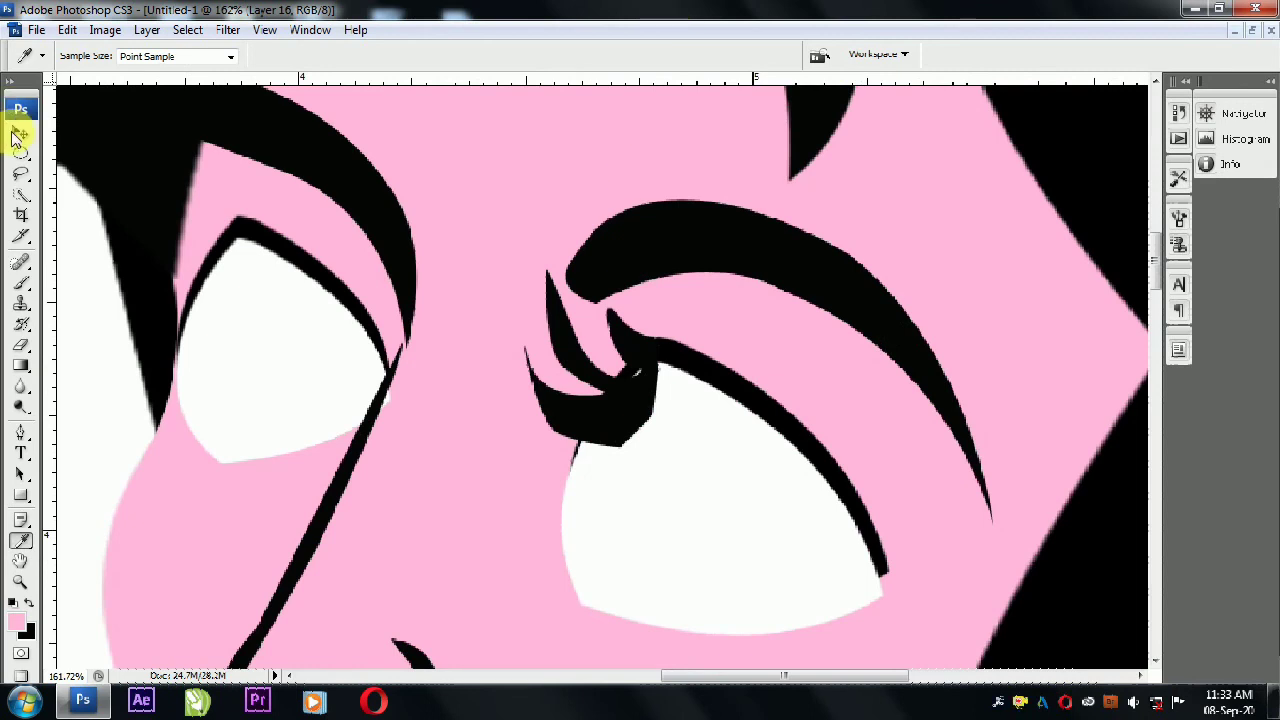
{"action": "left_click_drag", "start_coordinate": [638, 416], "coordinate": [640, 418]}
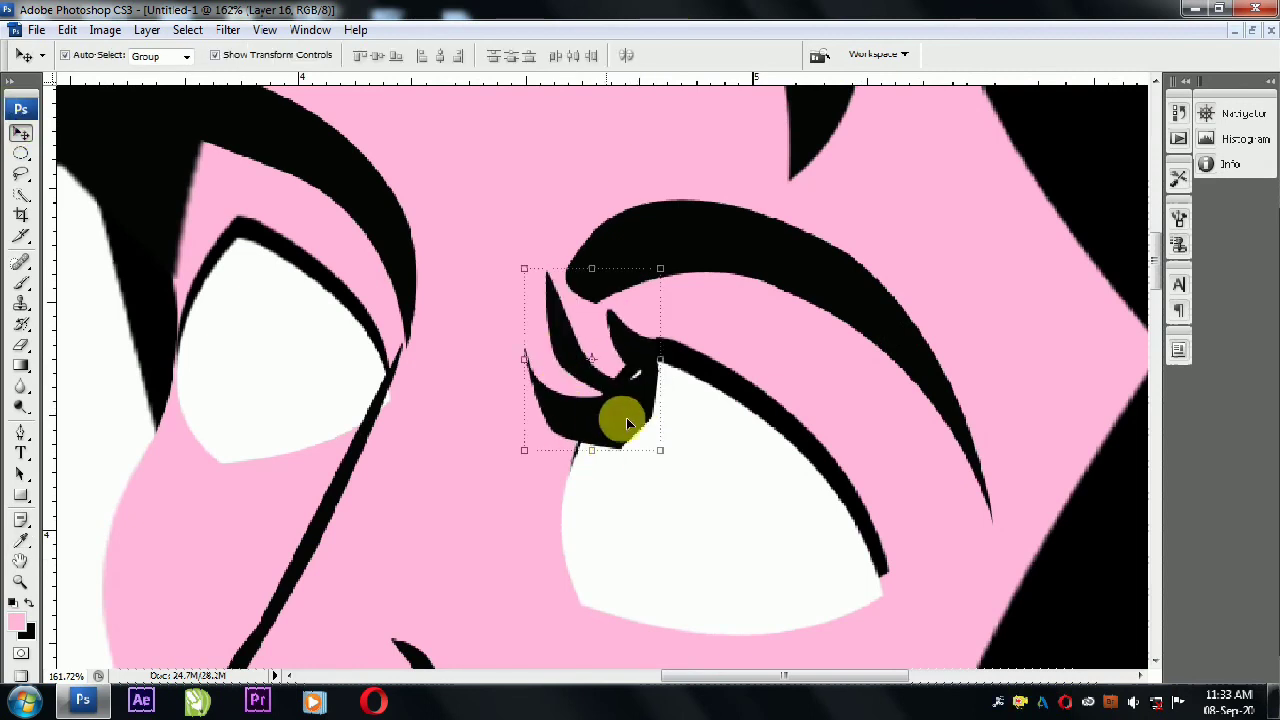
Add a curved path along the eyelash, then select the face layer.
{"action": "left_click", "coordinate": [20, 432]}
{"action": "left_click_drag", "start_coordinate": [592, 405], "coordinate": [617, 421]}
{"action": "mouse_move", "coordinate": [560, 355]}
{"action": "left_mouse_down"}
{"action": "mouse_move", "coordinate": [624, 415]}
{"action": "mouse_move", "coordinate": [636, 388]}
{"action": "left_mouse_up"}
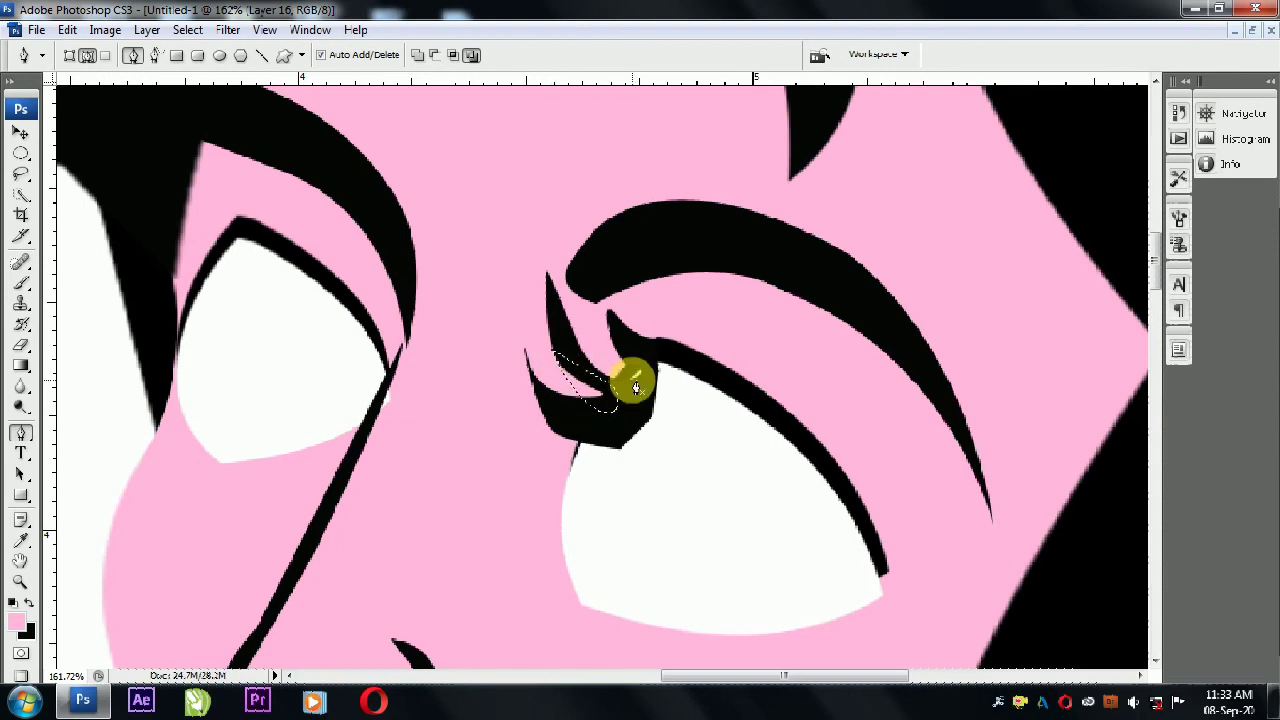
{"action": "left_click", "coordinate": [20, 132]}
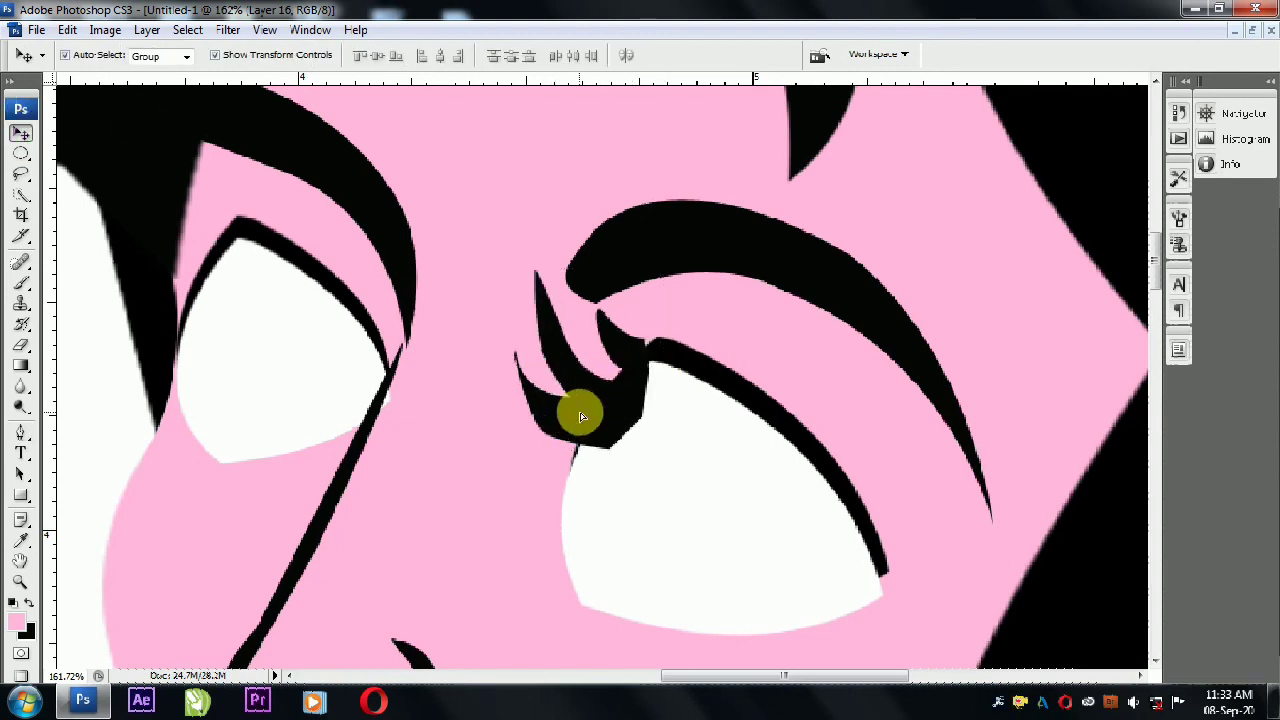
{"action": "left_click", "coordinate": [643, 511]}
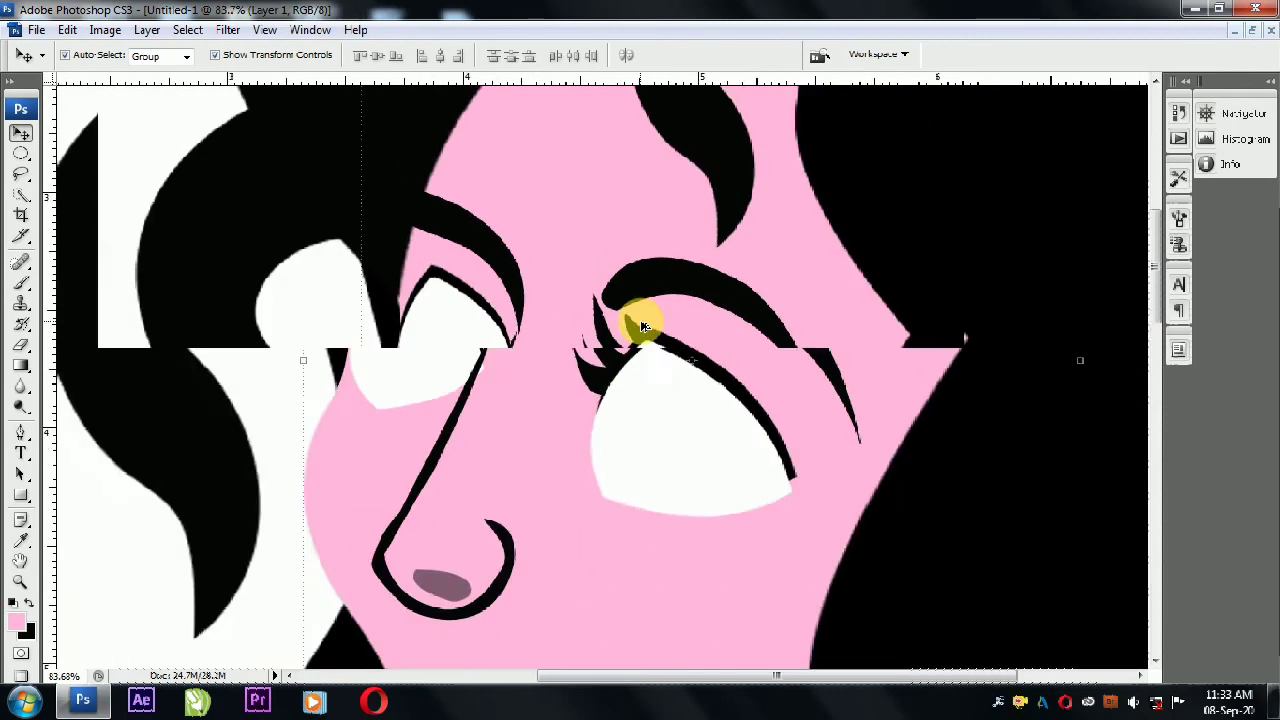
Try copying the eyelashes onto the left eye, undo it, and pick the nose layer.
{"action": "scroll", "coordinate": [640, 328], "scroll_direction": "down", "scroll_amount": 3}
{"action": "scroll", "coordinate": [643, 328], "scroll_direction": "down", "scroll_amount": 1}
{"action": "mouse_move", "coordinate": [614, 343]}
{"action": "left_mouse_down"}
{"action": "mouse_move", "coordinate": [441, 279]}
{"action": "mouse_move", "coordinate": [477, 362]}
{"action": "left_mouse_up"}
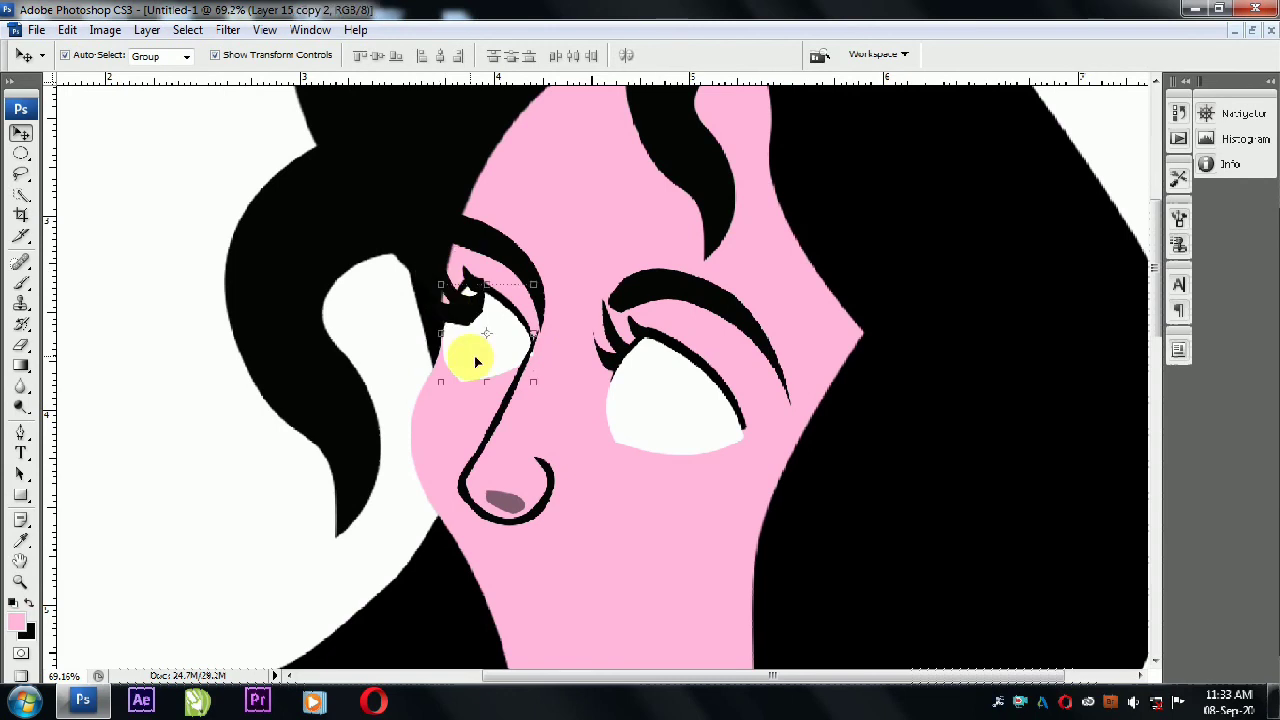
{"action": "key", "text": "ctrl+z"}
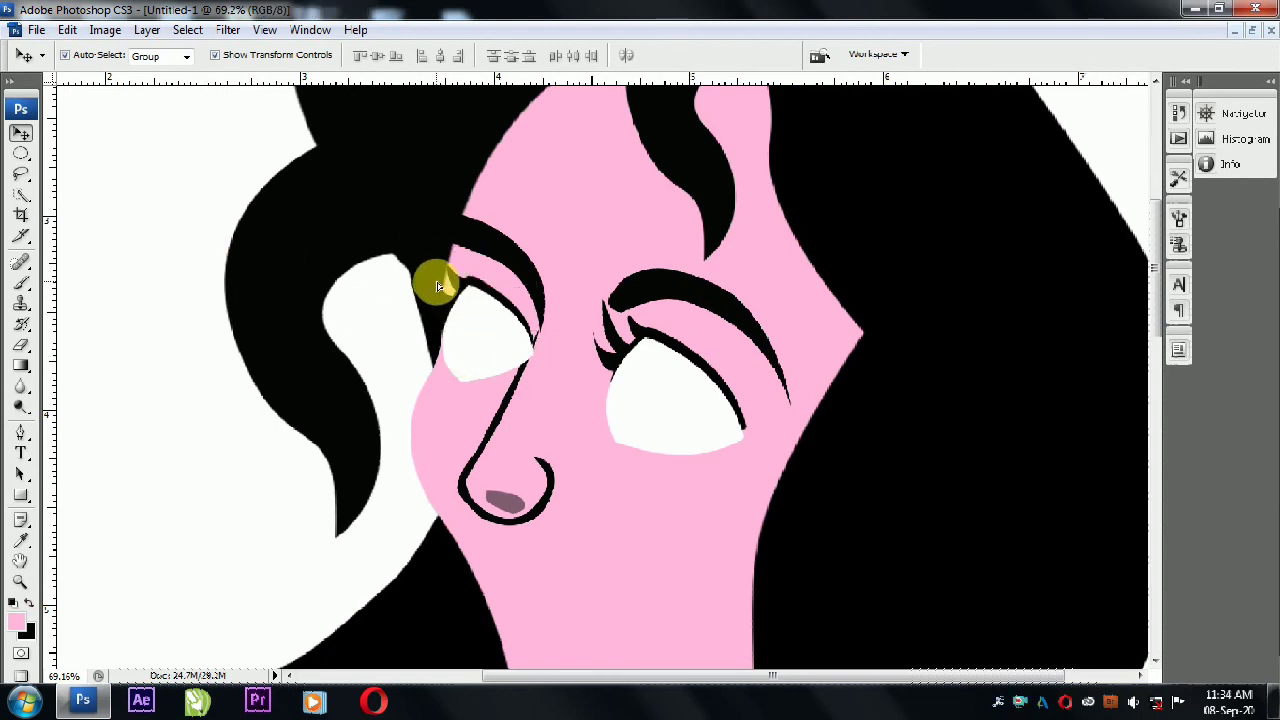
{"action": "scroll", "coordinate": [329, 294], "scroll_direction": "down", "scroll_amount": 2}
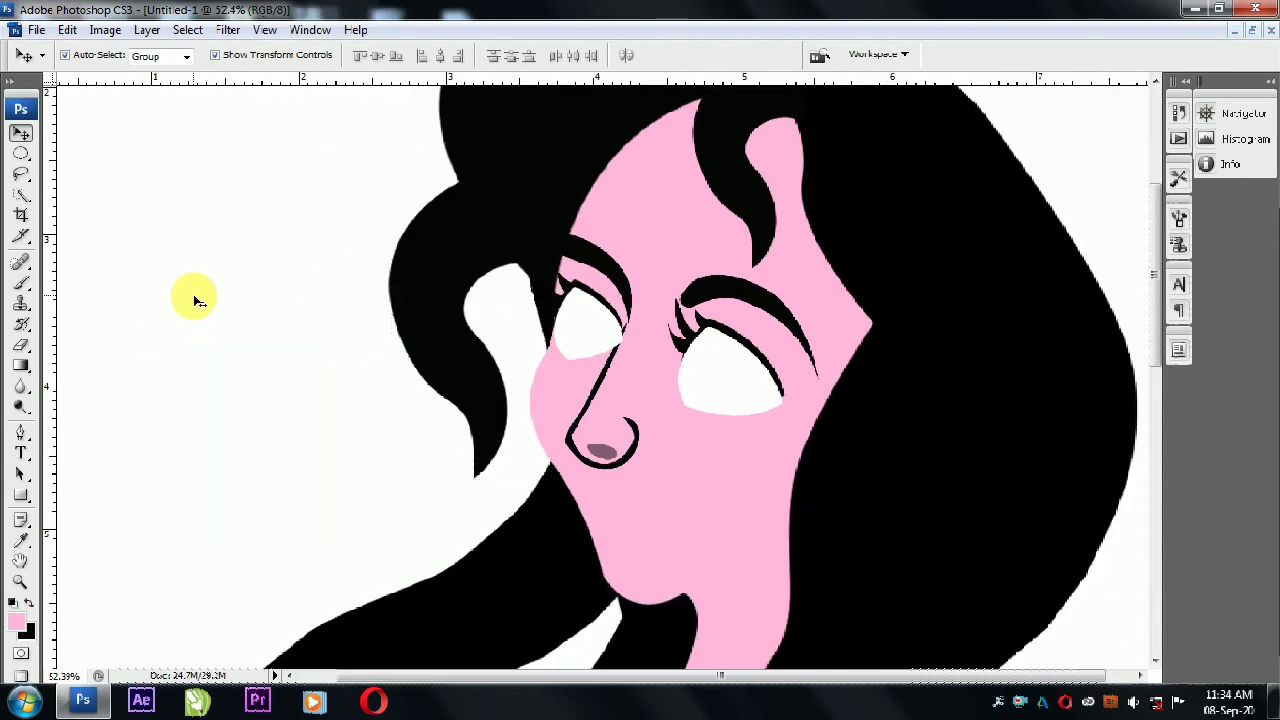
{"action": "left_click", "coordinate": [596, 388]}
Place a path point at the left eye's inner corner and make the left eye layer active.
{"action": "scroll", "coordinate": [514, 277], "scroll_direction": "up", "scroll_amount": 6}
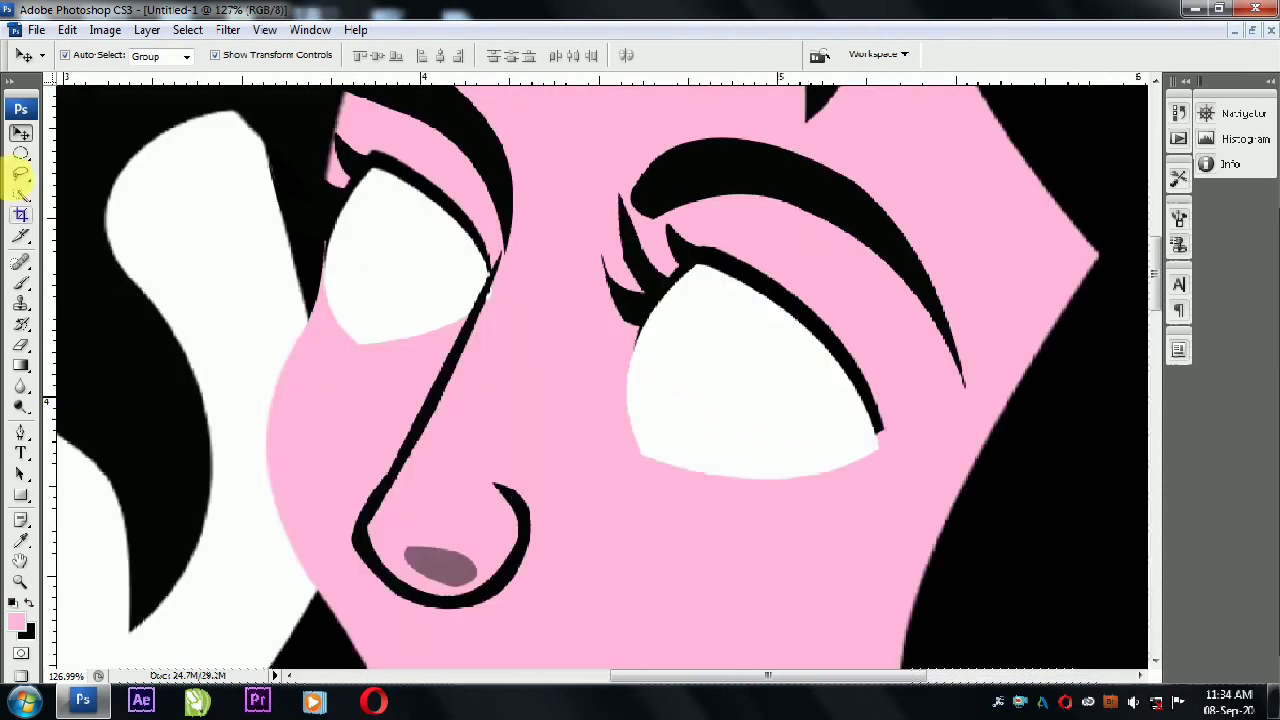
{"action": "key", "text": "p"}
{"action": "left_click", "coordinate": [495, 268]}
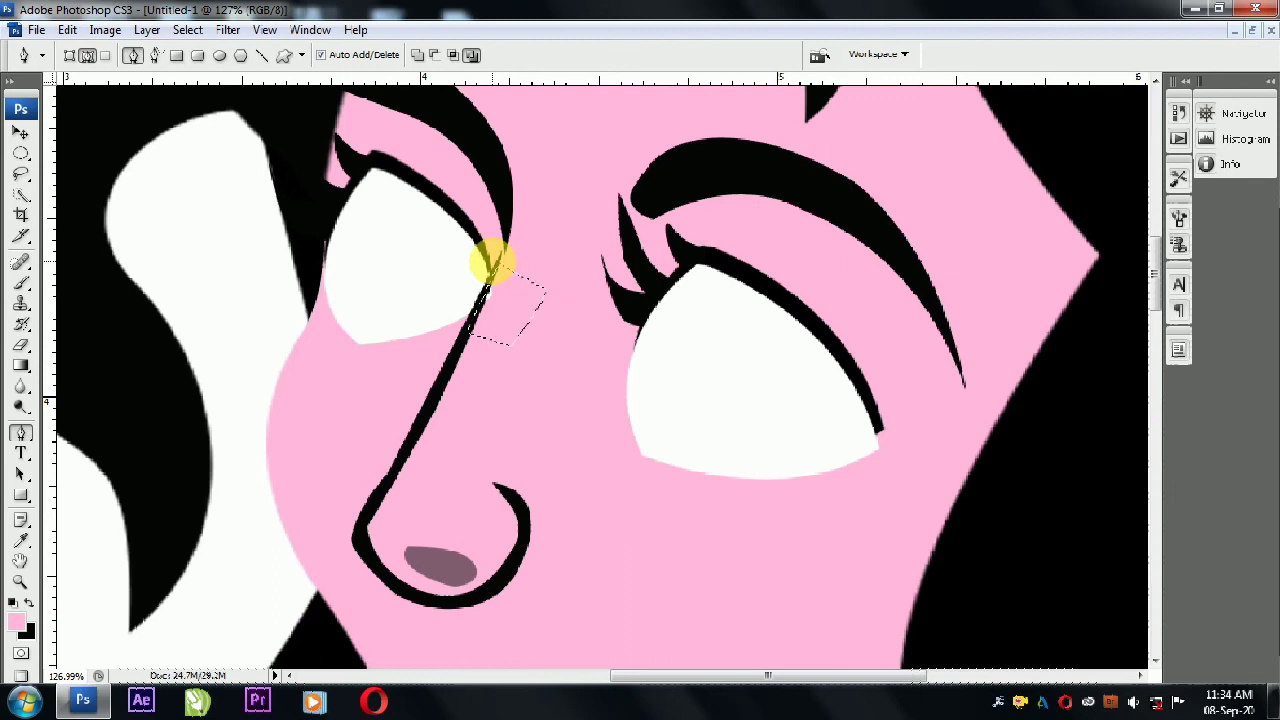
{"action": "right_click", "coordinate": [493, 268]}
{"action": "left_click", "coordinate": [480, 287]}
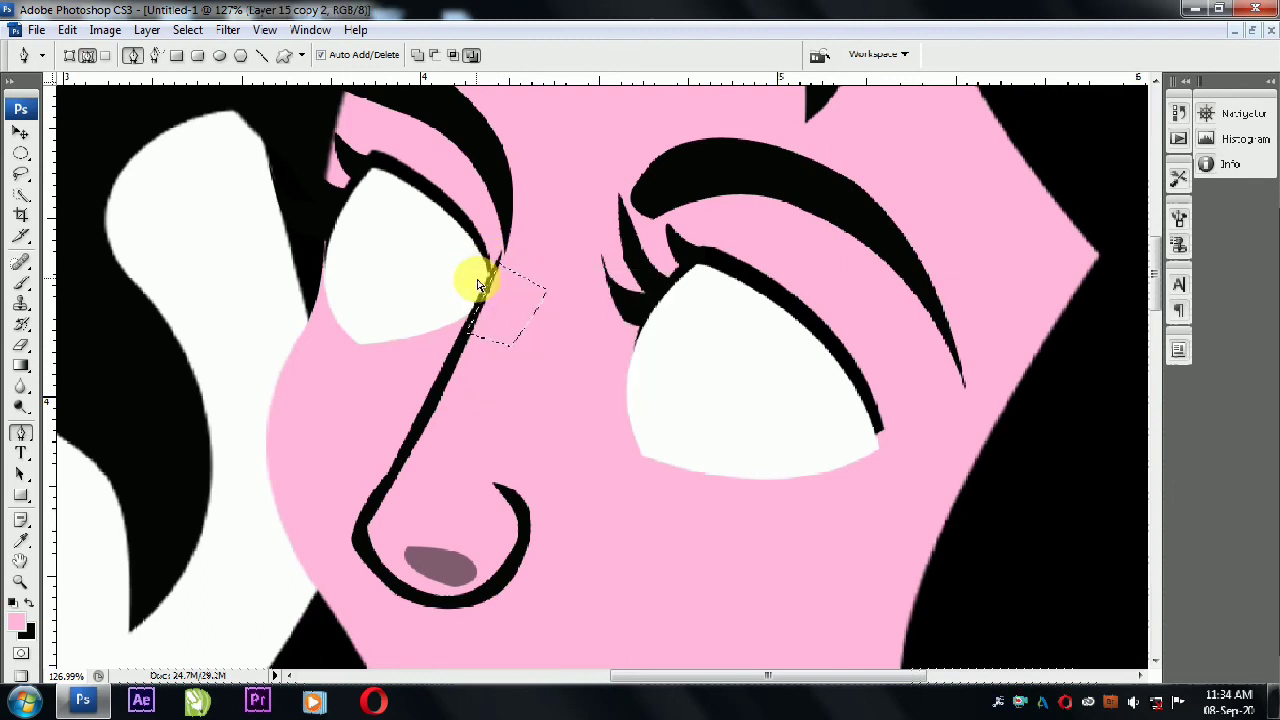
{"action": "scroll", "coordinate": [478, 287], "scroll_direction": "down", "scroll_amount": 5}
{"action": "left_click", "coordinate": [22, 152]}
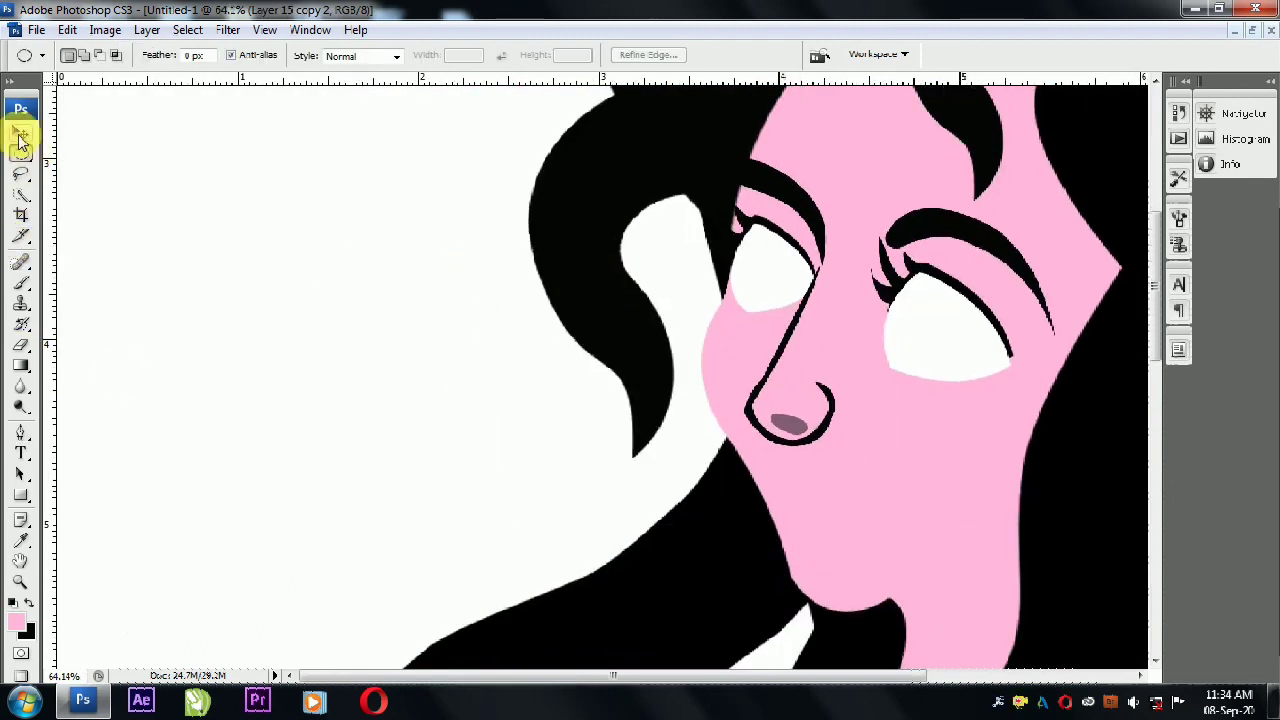
Fill a circular selection black on a new layer and move it into the left eye as the pupil.
{"action": "left_click_drag", "start_coordinate": [21, 160], "coordinate": [95, 160]}
{"action": "left_click_drag", "start_coordinate": [272, 205], "coordinate": [368, 295]}
{"action": "key", "text": "ctrl+shift+n"}
{"action": "key", "text": "Return"}
{"action": "key", "text": "ctrl+BackSpace"}
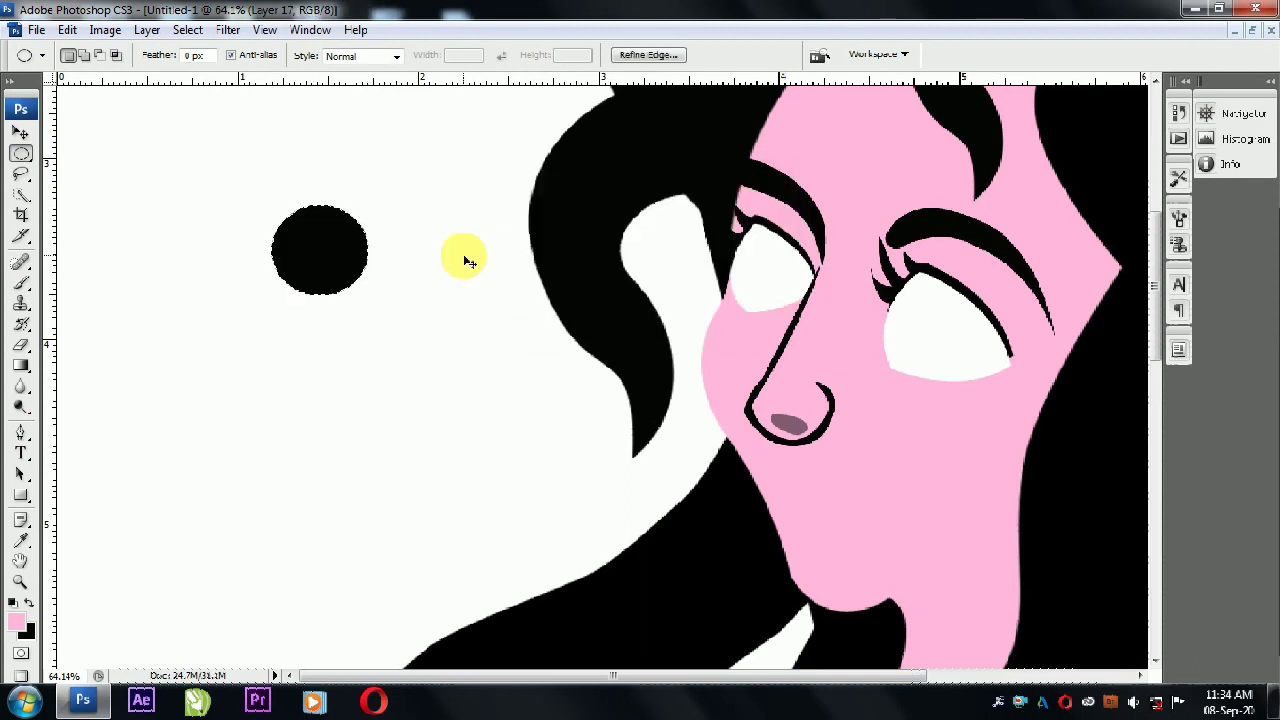
{"action": "key", "text": "v"}
{"action": "mouse_move", "coordinate": [302, 254]}
{"action": "left_mouse_down"}
{"action": "mouse_move", "coordinate": [836, 273]}
{"action": "mouse_move", "coordinate": [757, 268]}
{"action": "left_mouse_up"}
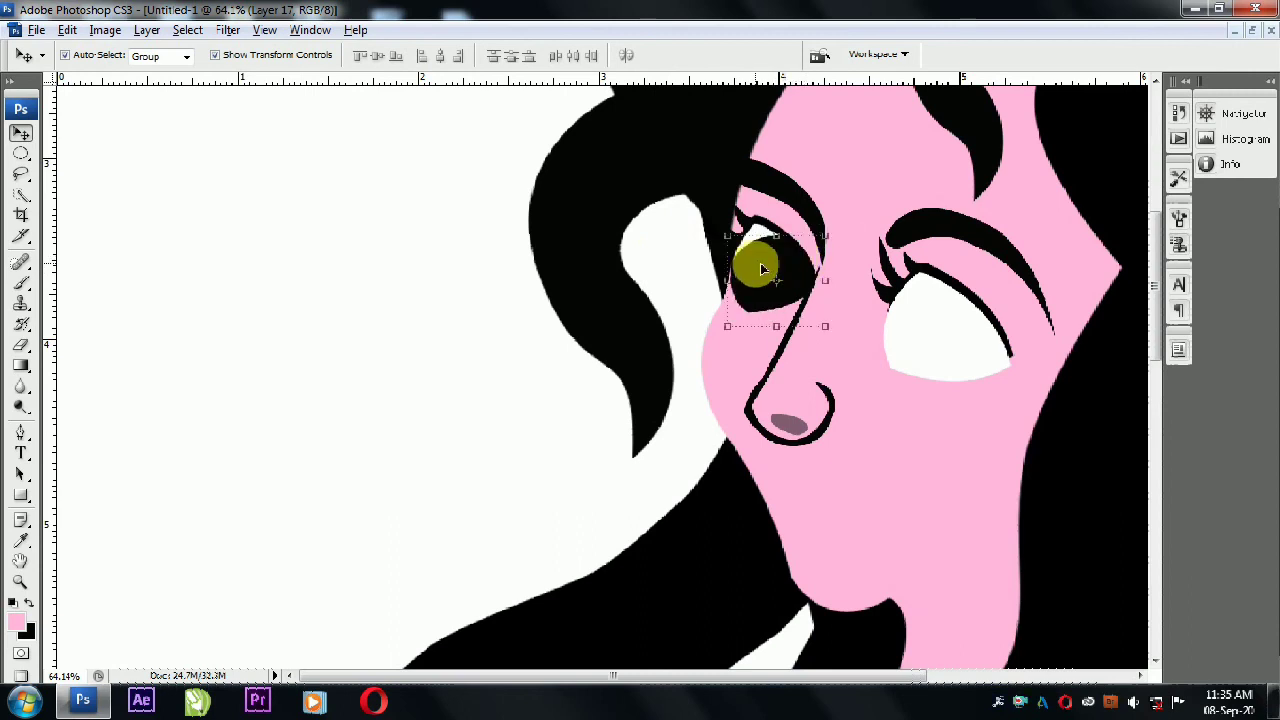
Raise lightness to turn the circle copy white and shrink it into a highlight.
{"action": "key", "text": "ctrl+u"}
{"action": "left_click_drag", "start_coordinate": [905, 346], "coordinate": [1033, 352]}
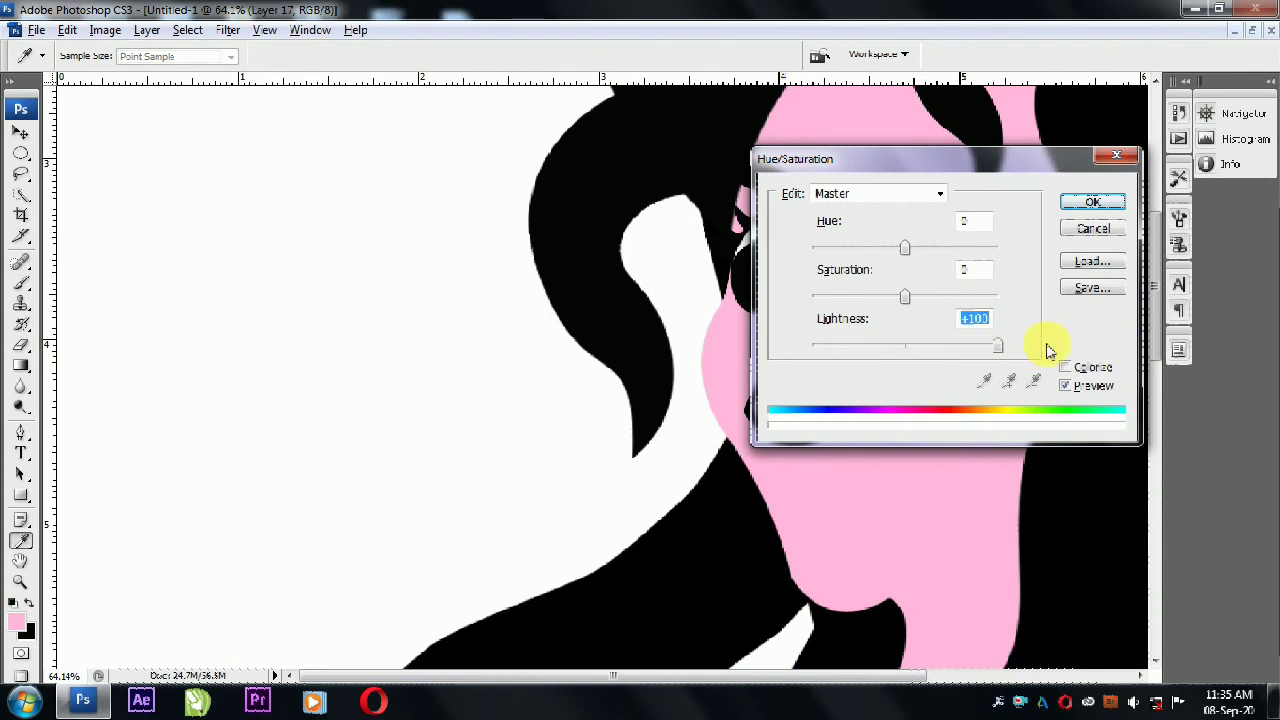
{"action": "left_click", "coordinate": [1105, 203]}
{"action": "key", "text": "v"}
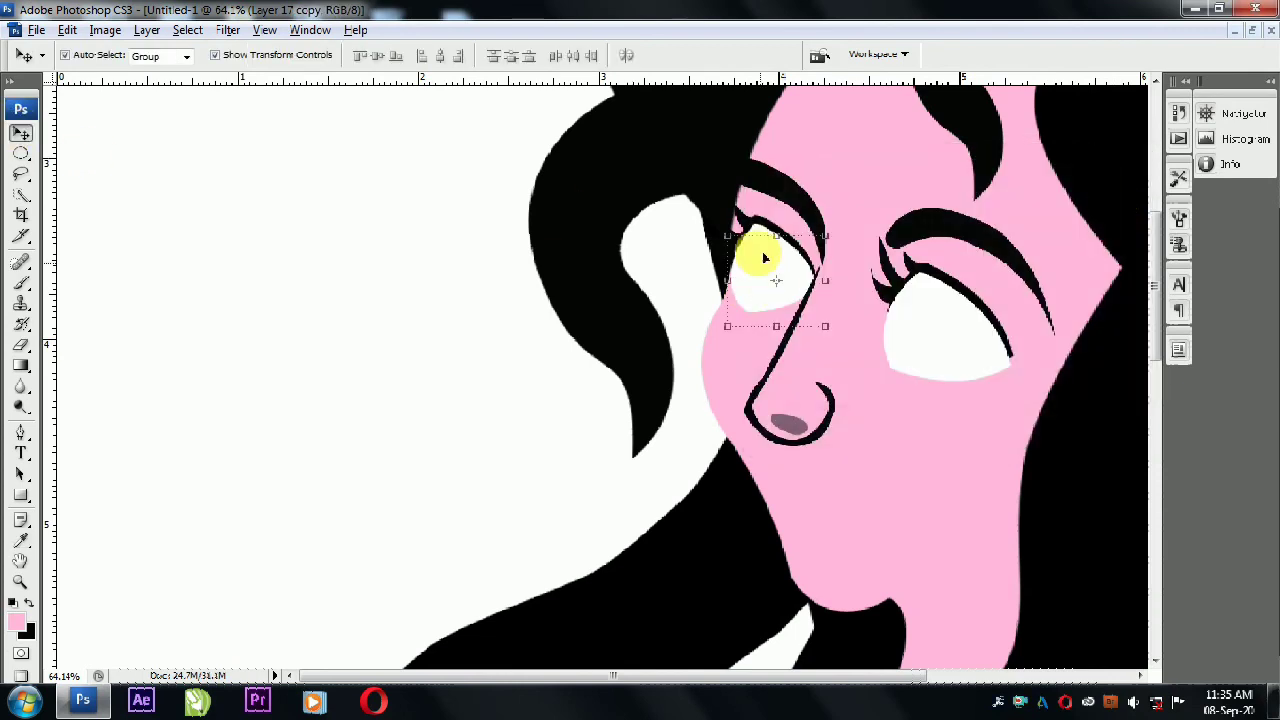
{"action": "mouse_move", "coordinate": [825, 237]}
{"action": "left_mouse_down"}
{"action": "mouse_move", "coordinate": [788, 302]}
{"action": "mouse_move", "coordinate": [772, 258]}
{"action": "mouse_move", "coordinate": [795, 296]}
{"action": "left_mouse_up"}
{"action": "key", "text": "Return"}
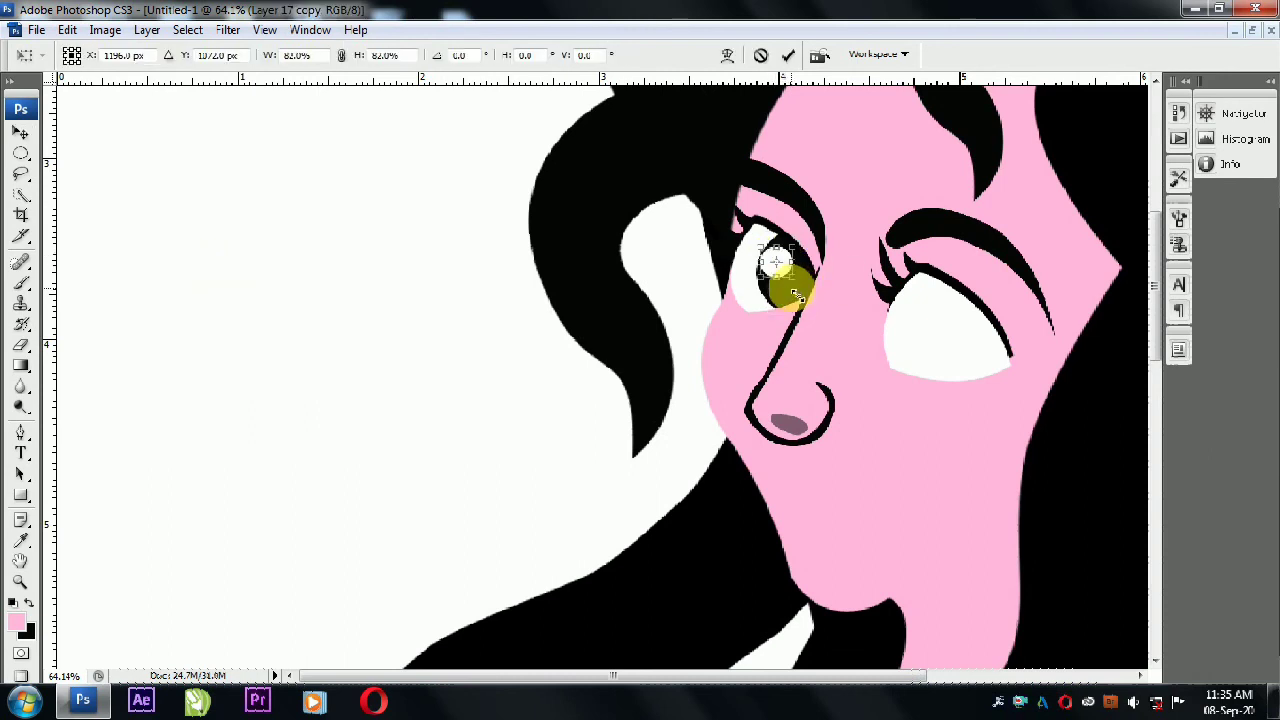
Duplicate the highlight and resize the copy into a second highlight.
{"action": "key", "text": "Return"}
{"action": "key", "text": "ctrl+j"}
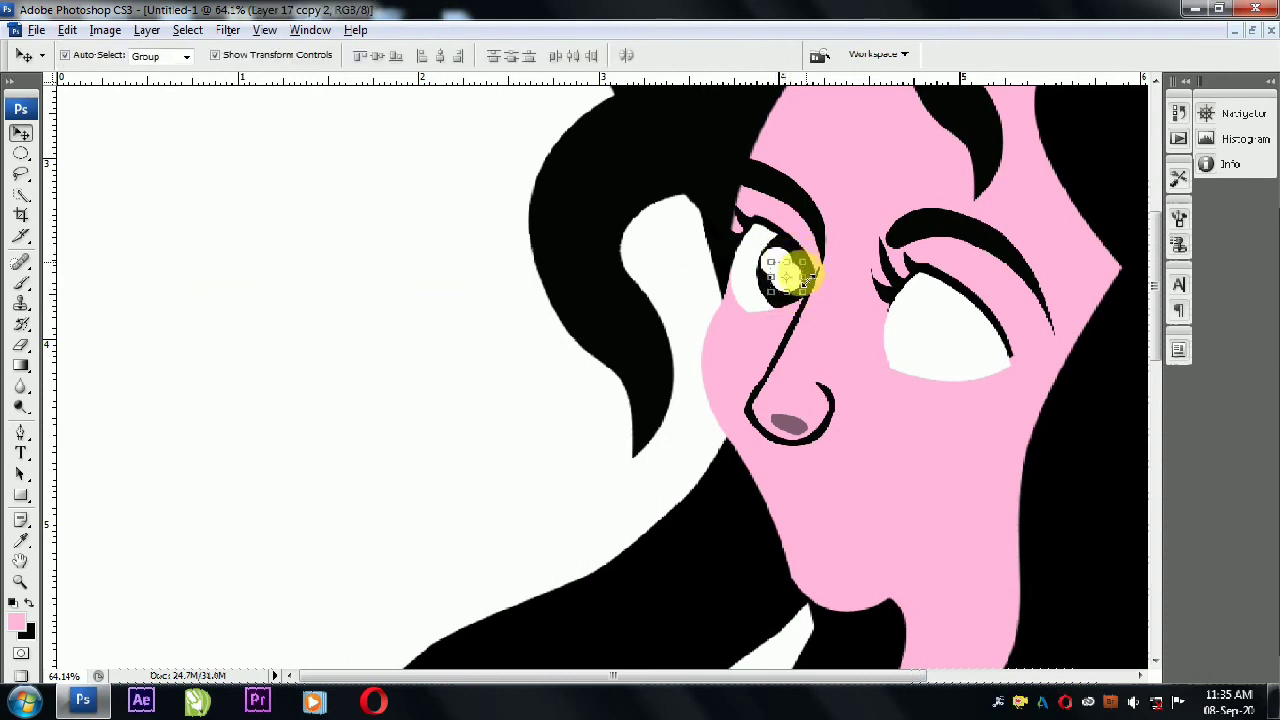
{"action": "key", "text": "ctrl+t"}
{"action": "key", "text": "Return"}
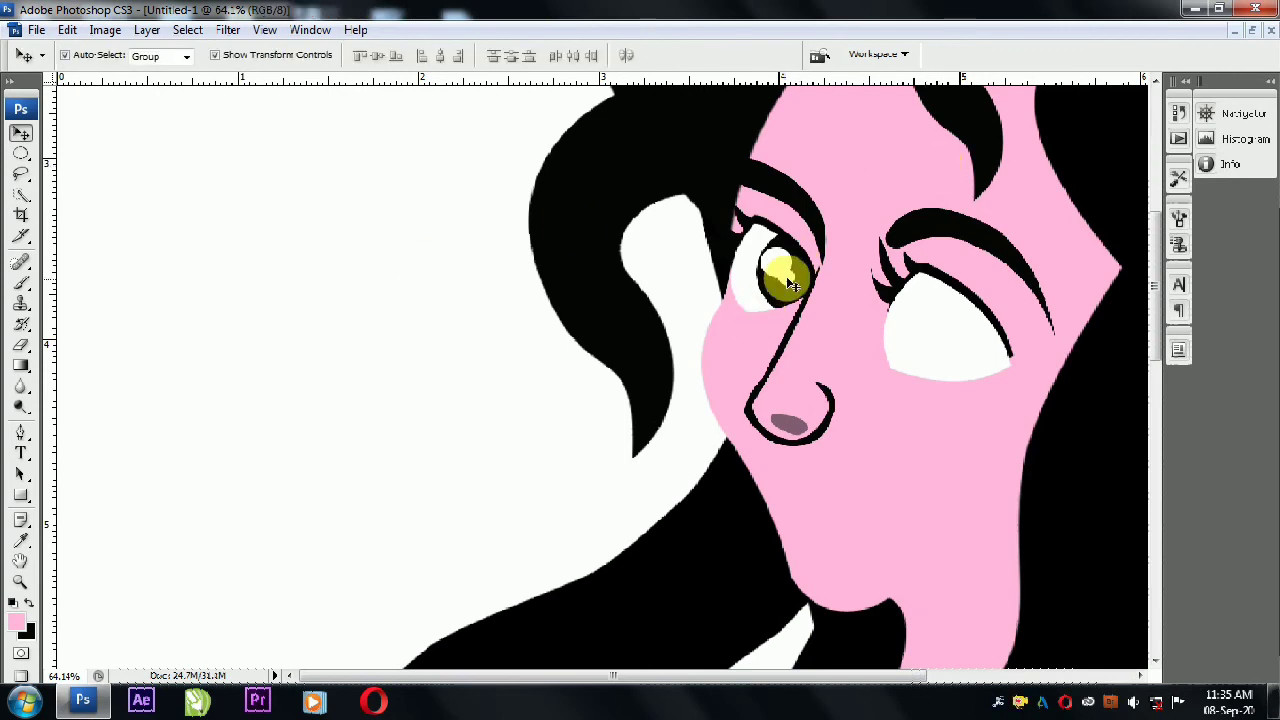
{"action": "scroll", "coordinate": [394, 300], "scroll_direction": "down", "scroll_amount": 3}
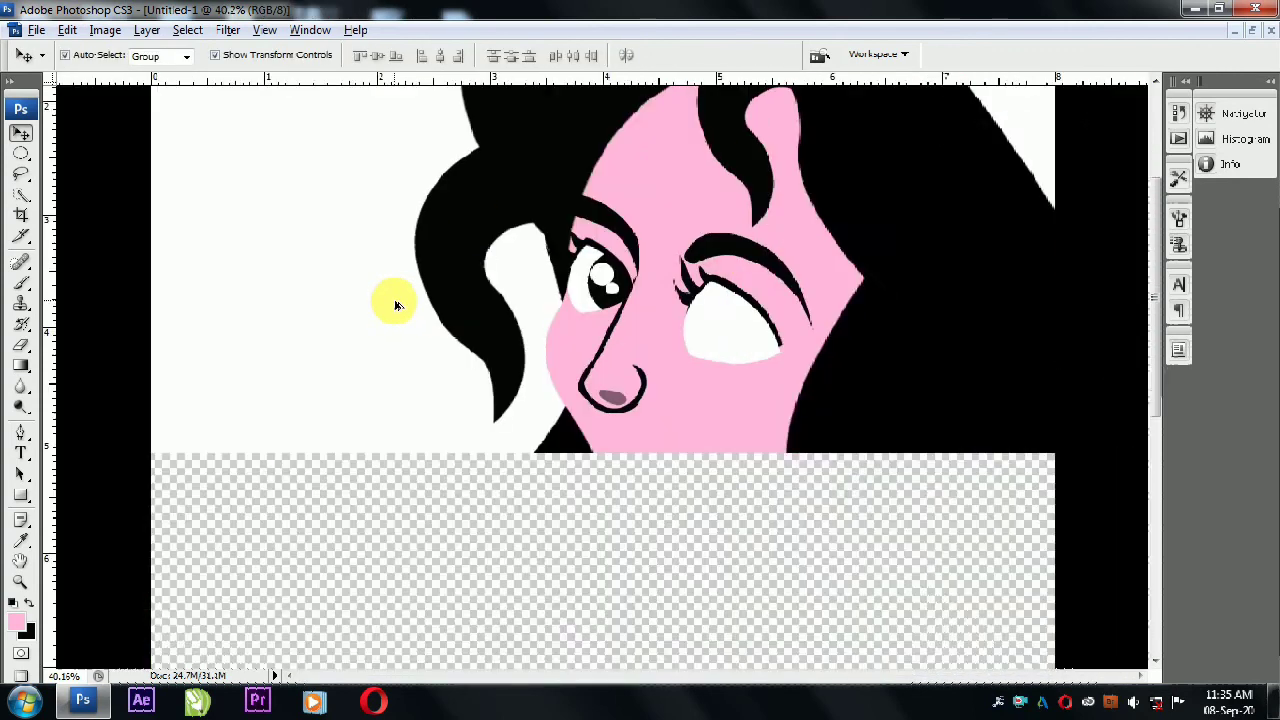
Move the black pupil copy and white highlight into the right eye, then select the face layer.
{"action": "left_click", "coordinate": [590, 306]}
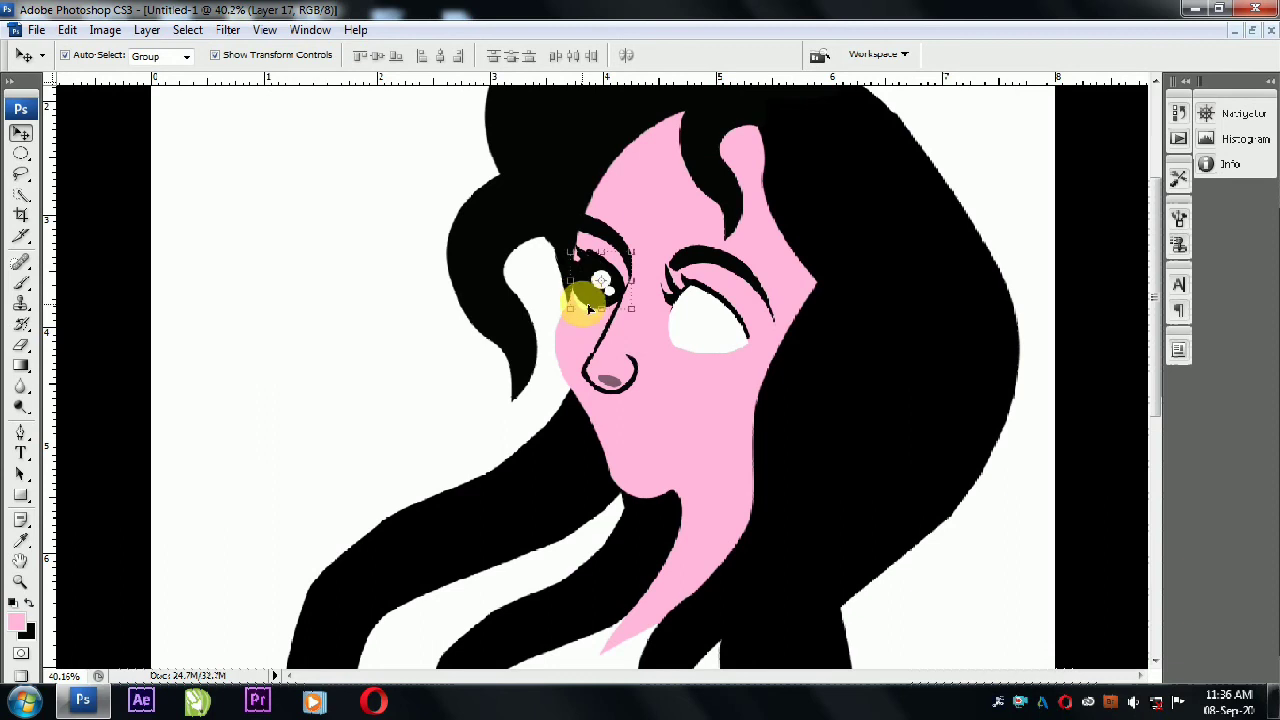
{"action": "left_click_drag", "start_coordinate": [590, 307], "coordinate": [717, 325]}
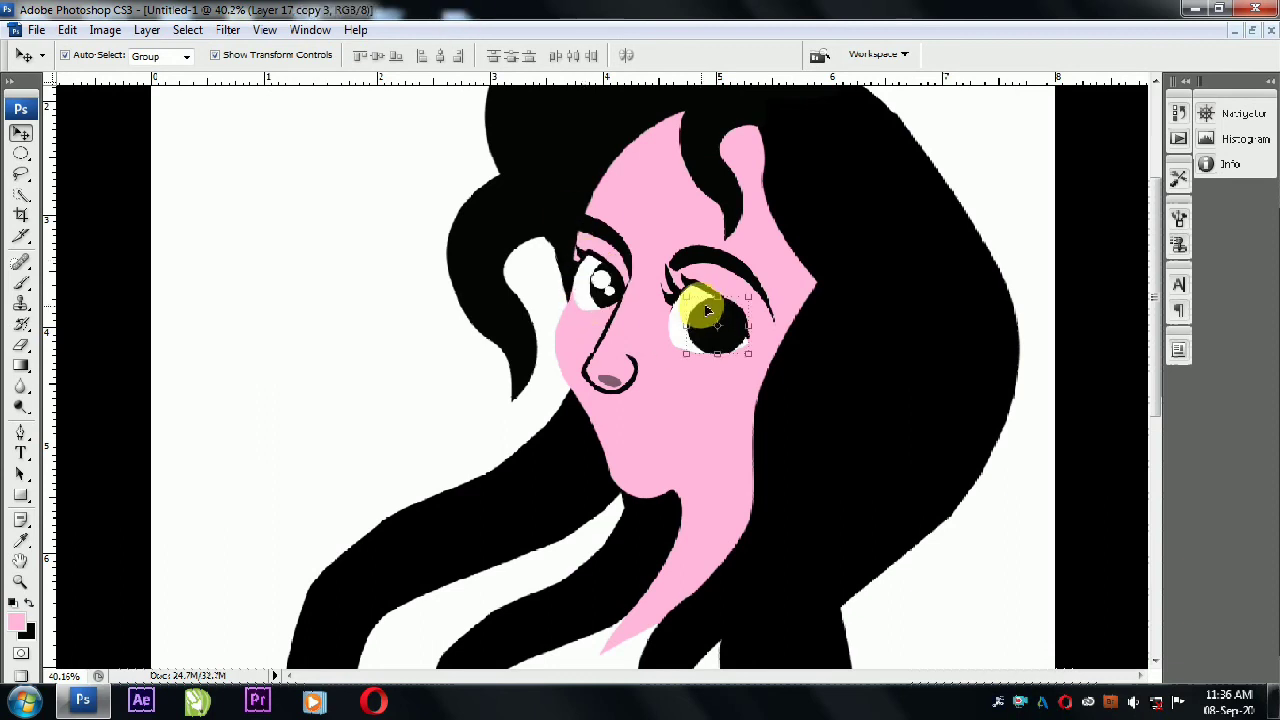
{"action": "key", "text": "ctrl+alt+z"}
{"action": "key", "text": "ctrl+alt+z"}
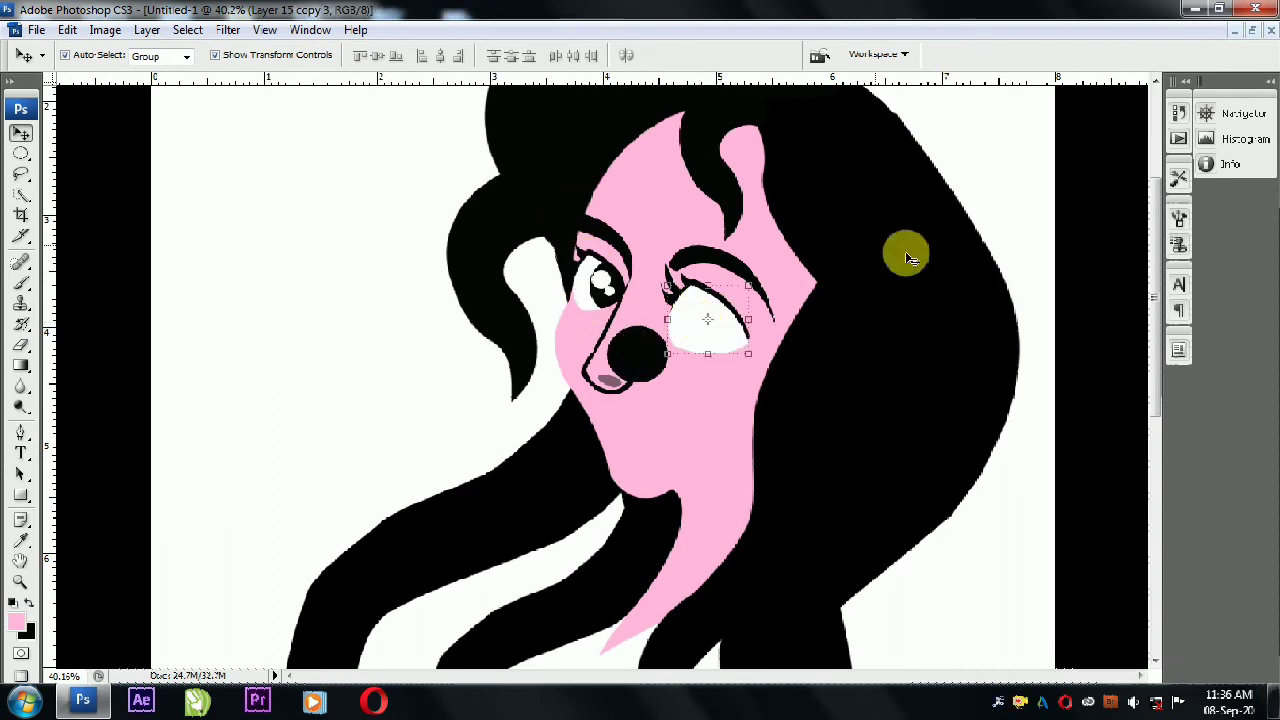
{"action": "left_click", "coordinate": [641, 359]}
{"action": "mouse_move", "coordinate": [641, 359]}
{"action": "left_mouse_down"}
{"action": "mouse_move", "coordinate": [716, 325]}
{"action": "mouse_move", "coordinate": [928, 277]}
{"action": "mouse_move", "coordinate": [600, 280]}
{"action": "mouse_move", "coordinate": [702, 322]}
{"action": "mouse_move", "coordinate": [843, 429]}
{"action": "mouse_move", "coordinate": [712, 330]}
{"action": "left_mouse_up"}
{"action": "scroll", "coordinate": [712, 330], "scroll_direction": "up", "scroll_amount": 3}
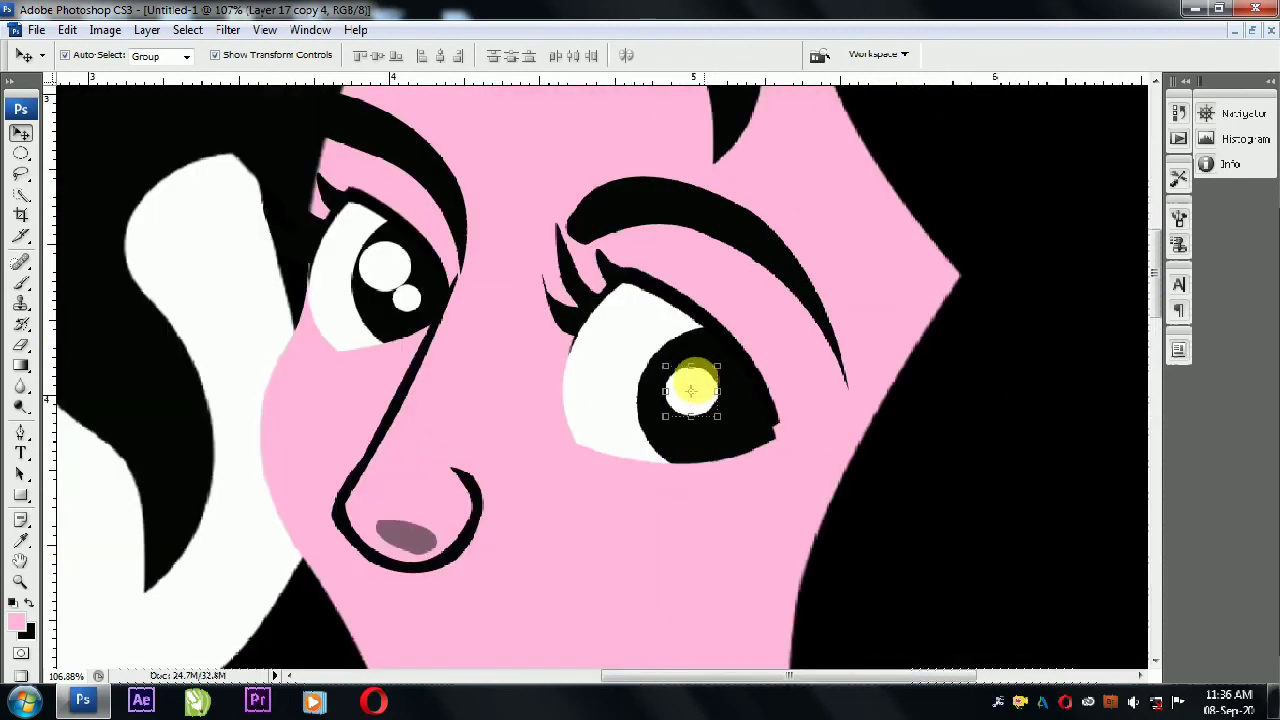
{"action": "left_click_drag", "start_coordinate": [688, 375], "coordinate": [692, 376]}
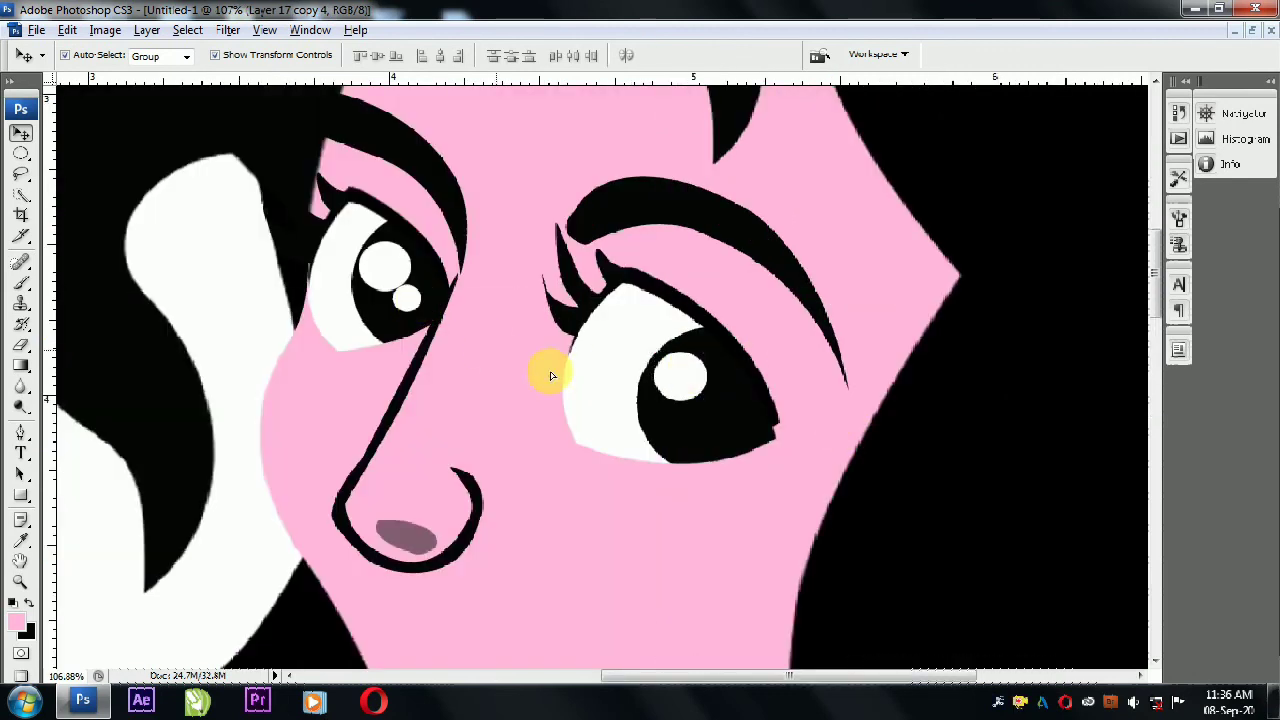
{"action": "left_click", "coordinate": [701, 421]}
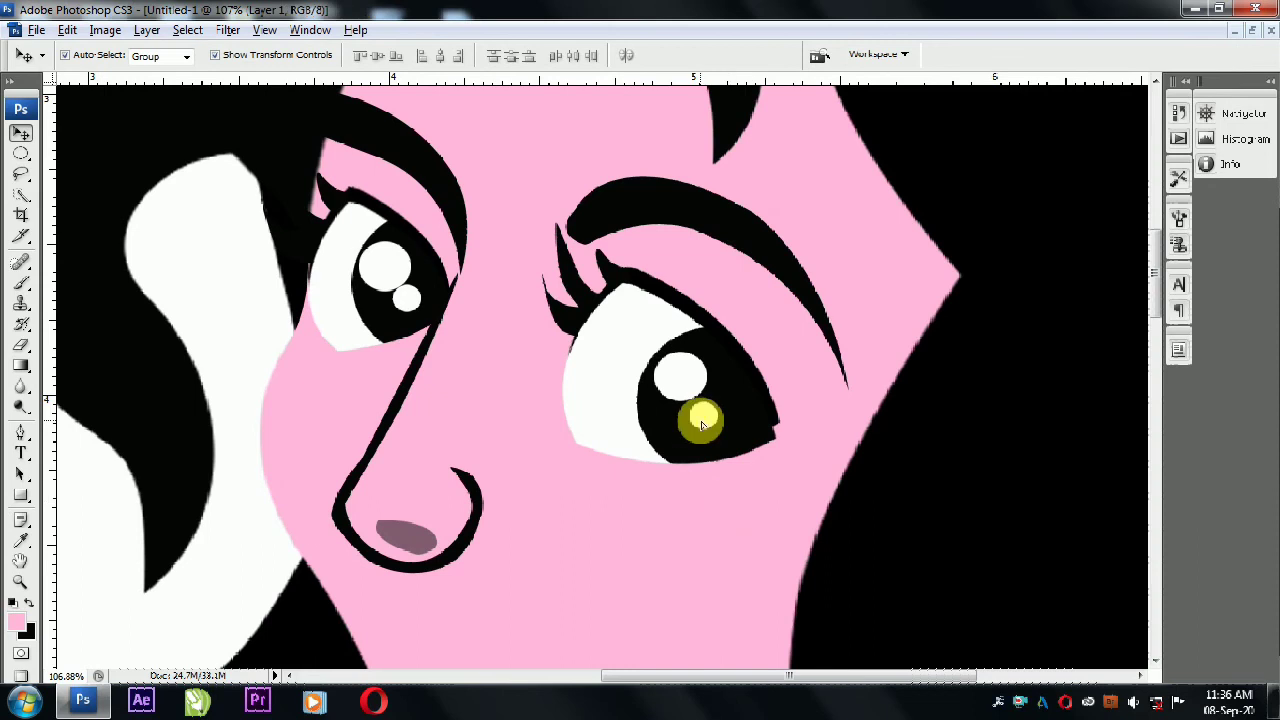
{"action": "scroll", "coordinate": [705, 420], "scroll_direction": "down", "scroll_amount": 5}
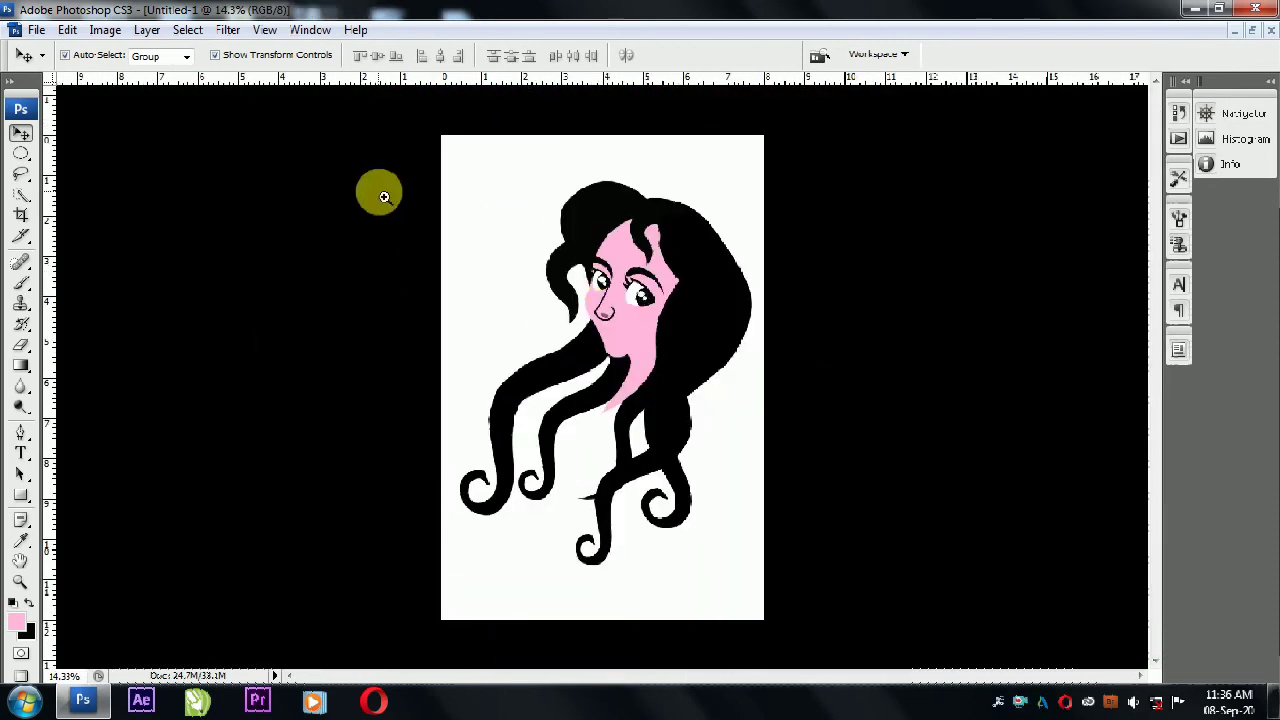
Select the face layer, switch to the Pen tool and pick hot pink ff007e.
{"action": "left_click", "coordinate": [12, 170]}
{"action": "key", "text": "v"}
{"action": "left_click", "coordinate": [600, 409]}
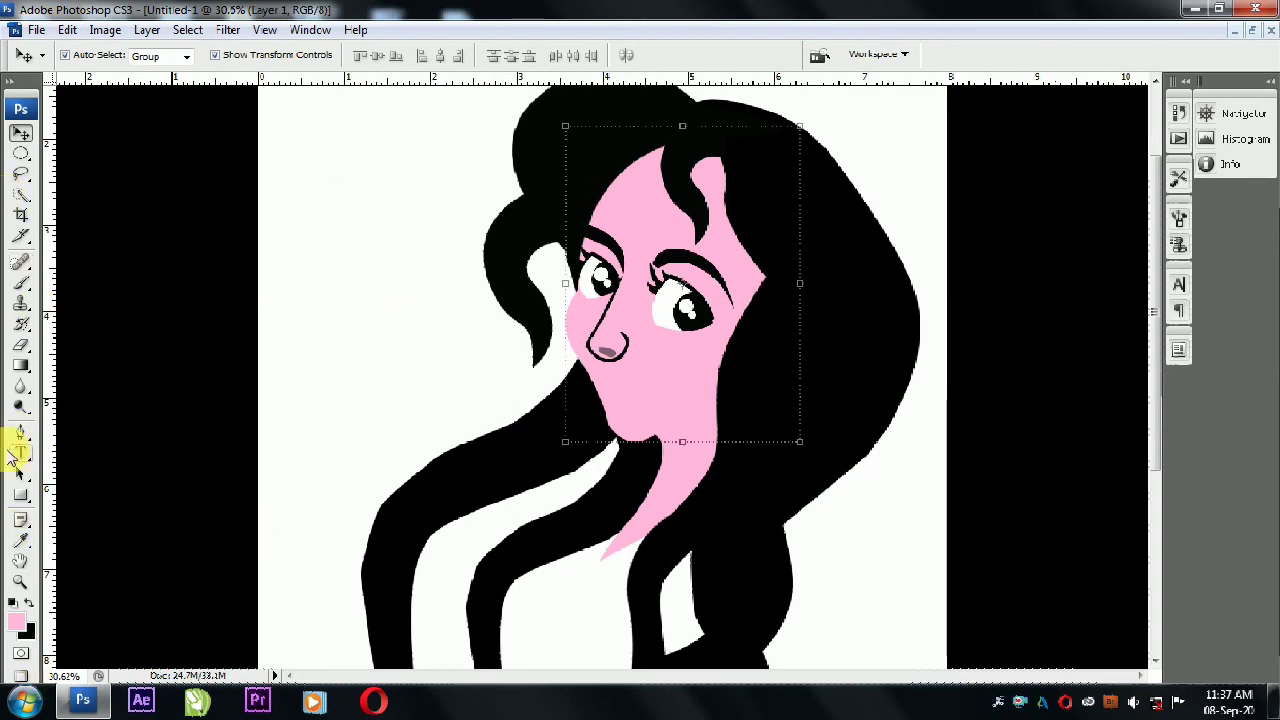
{"action": "left_click", "coordinate": [25, 428]}
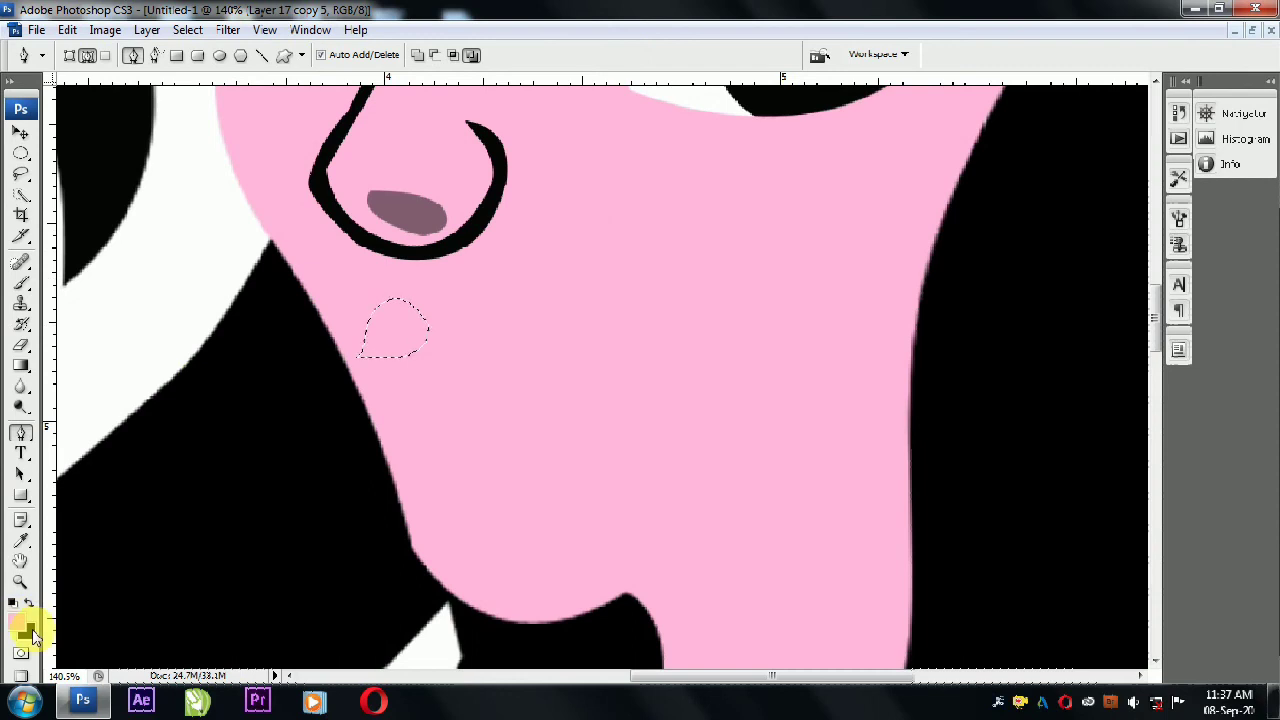
{"action": "left_click", "coordinate": [636, 168]}
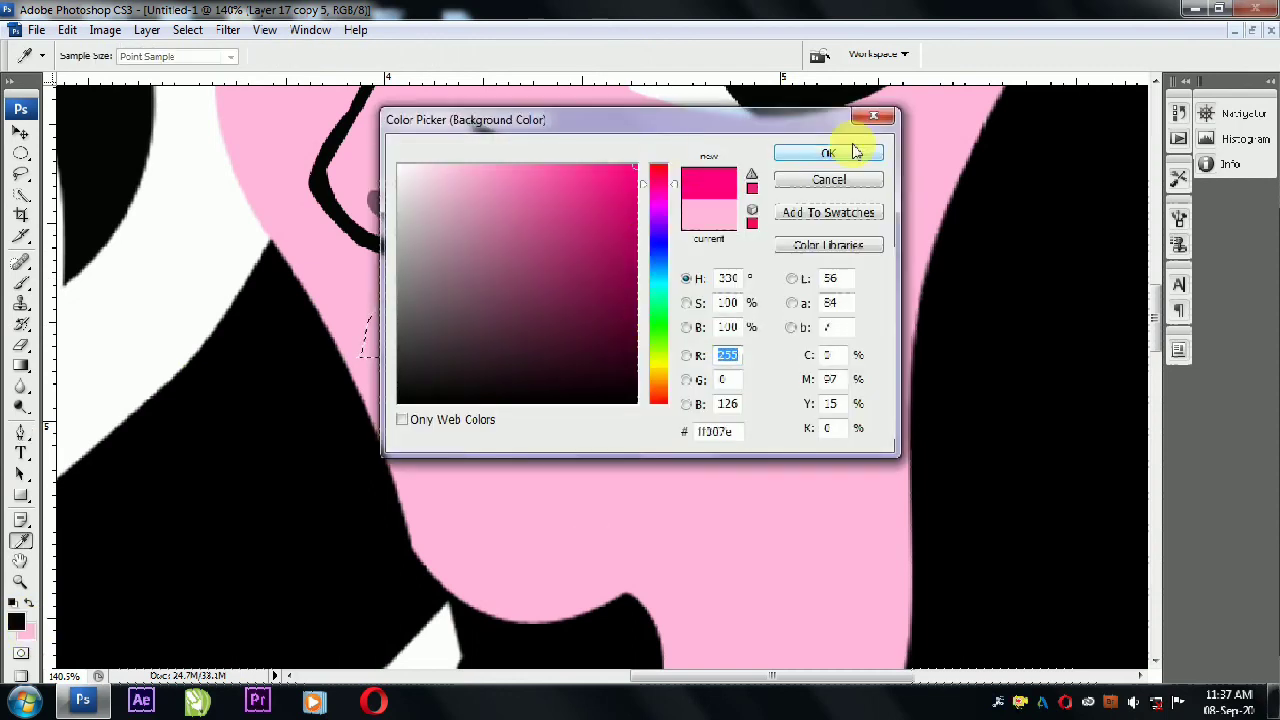
Fill the teardrop pinkish-red on a new layer and rotate it.
{"action": "left_click", "coordinate": [829, 154]}
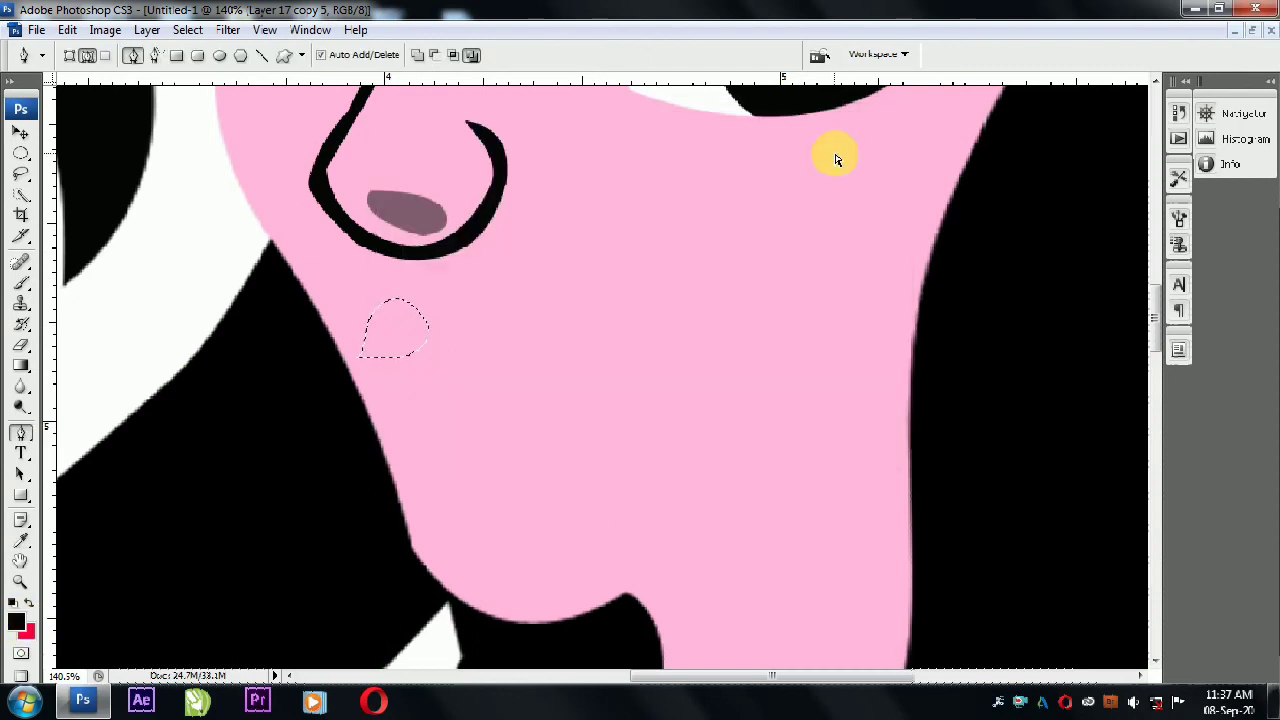
{"action": "key", "text": "ctrl+shift+n"}
{"action": "key", "text": "Return"}
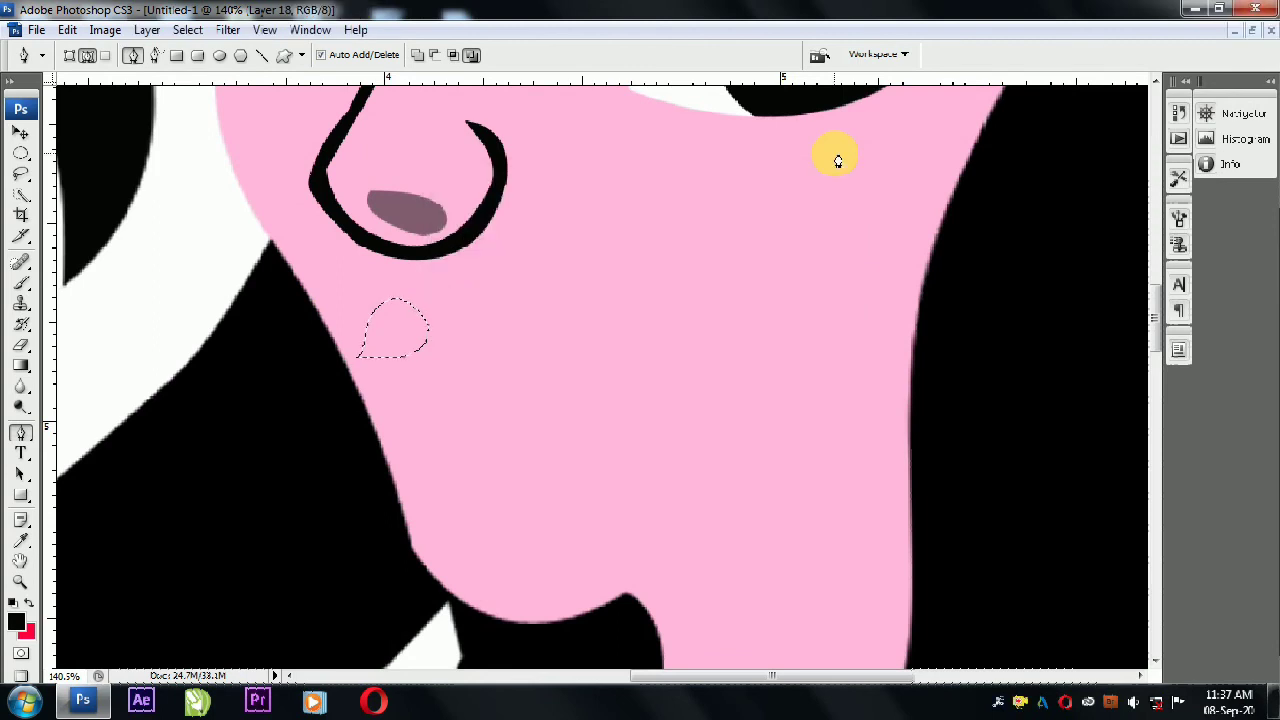
{"action": "key", "text": "ctrl+BackSpace"}
{"action": "left_click", "coordinate": [20, 131]}
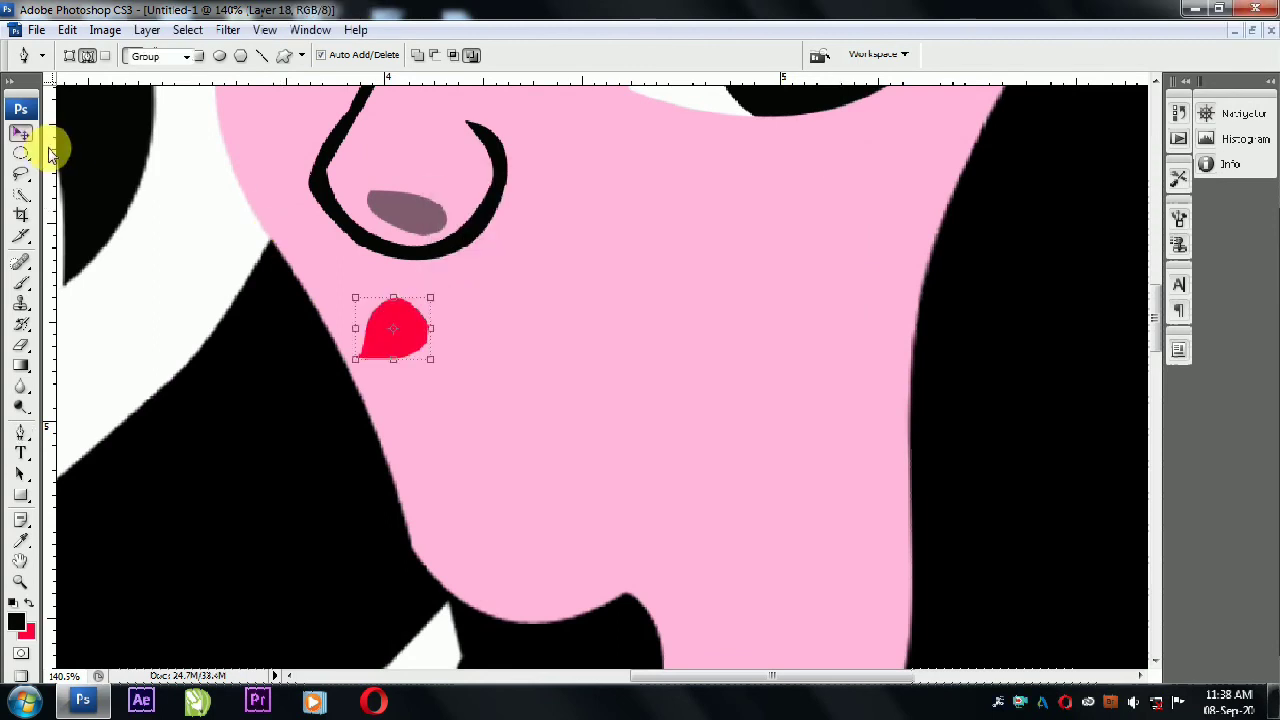
{"action": "left_click_drag", "start_coordinate": [451, 286], "coordinate": [473, 305]}
{"action": "key", "text": "Return"}
Move a teardrop copy right and flip it horizontally to complete the two-lobed upper lip.
{"action": "left_click_drag", "start_coordinate": [400, 320], "coordinate": [457, 334]}
{"action": "key", "text": "ctrl+t"}
{"action": "right_click", "coordinate": [442, 298]}
{"action": "left_click", "coordinate": [515, 563]}
{"action": "key", "text": "Return"}
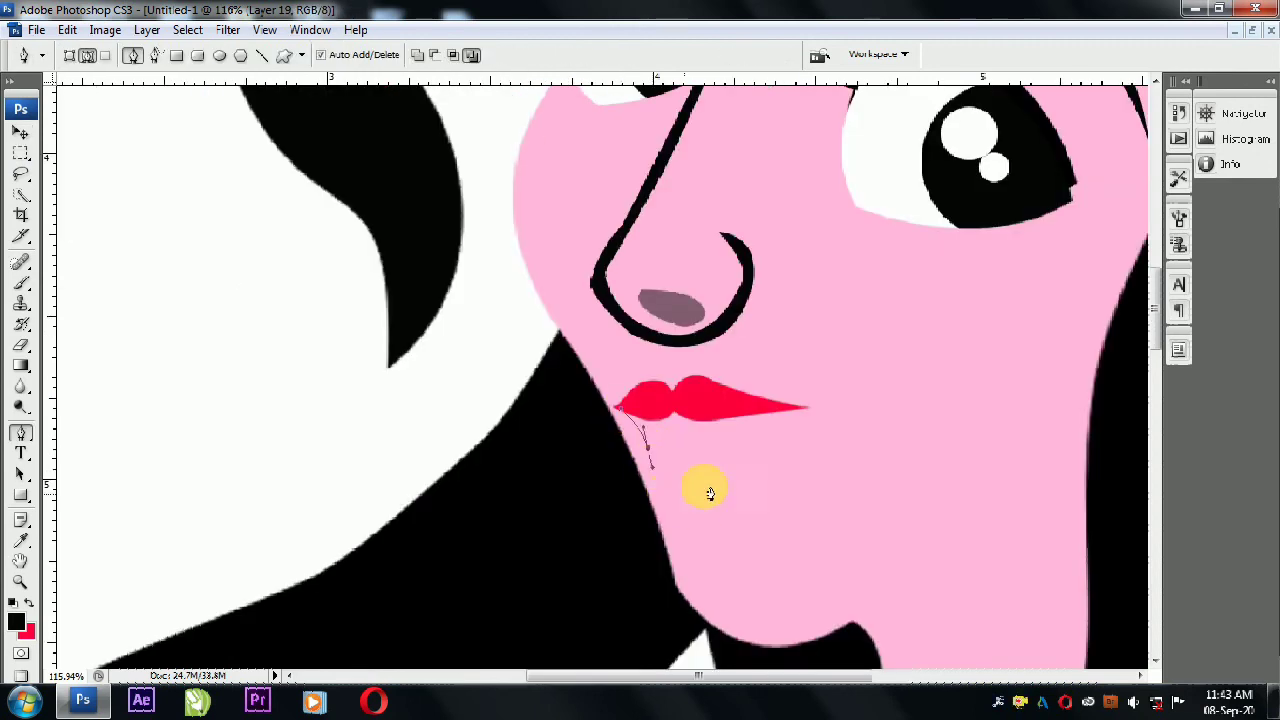
Outline the rounded lower lip, fill it red on a new layer, then deselect.
{"action": "left_click_drag", "start_coordinate": [708, 482], "coordinate": [714, 476]}
{"action": "left_click_drag", "start_coordinate": [676, 405], "coordinate": [620, 405]}
{"action": "key", "text": "ctrl+shift+n"}
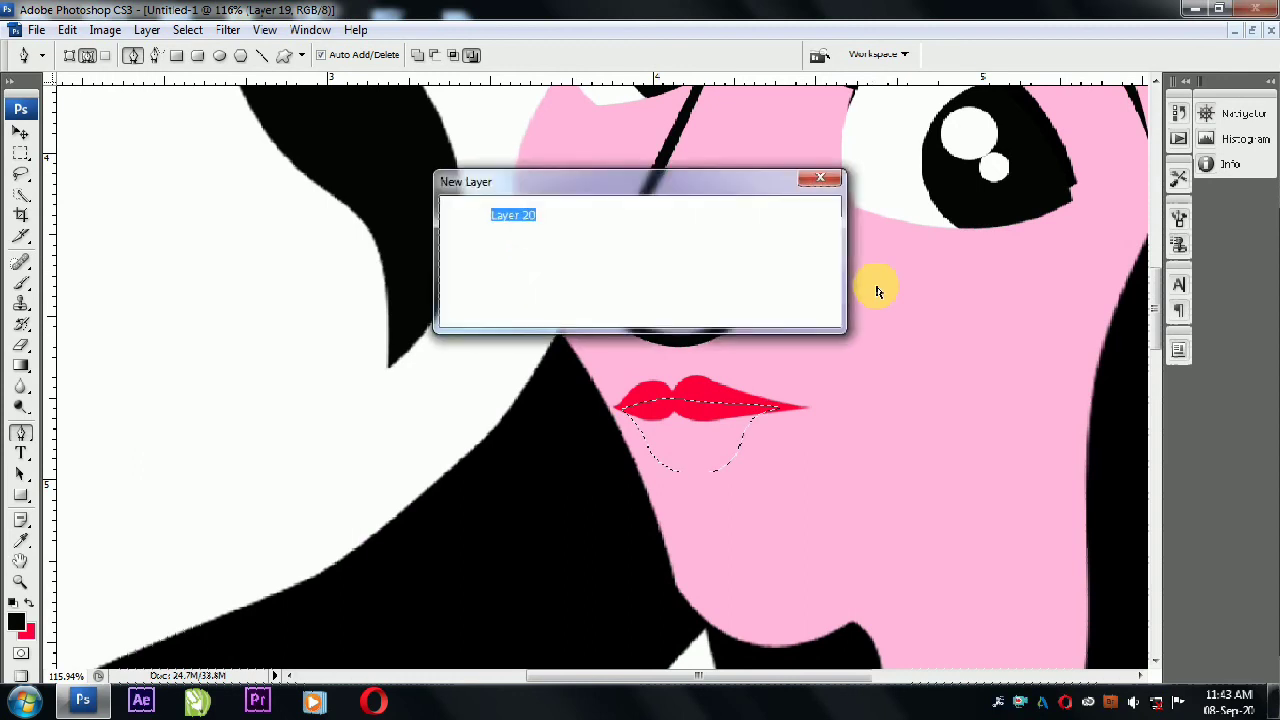
{"action": "key", "text": "Return"}
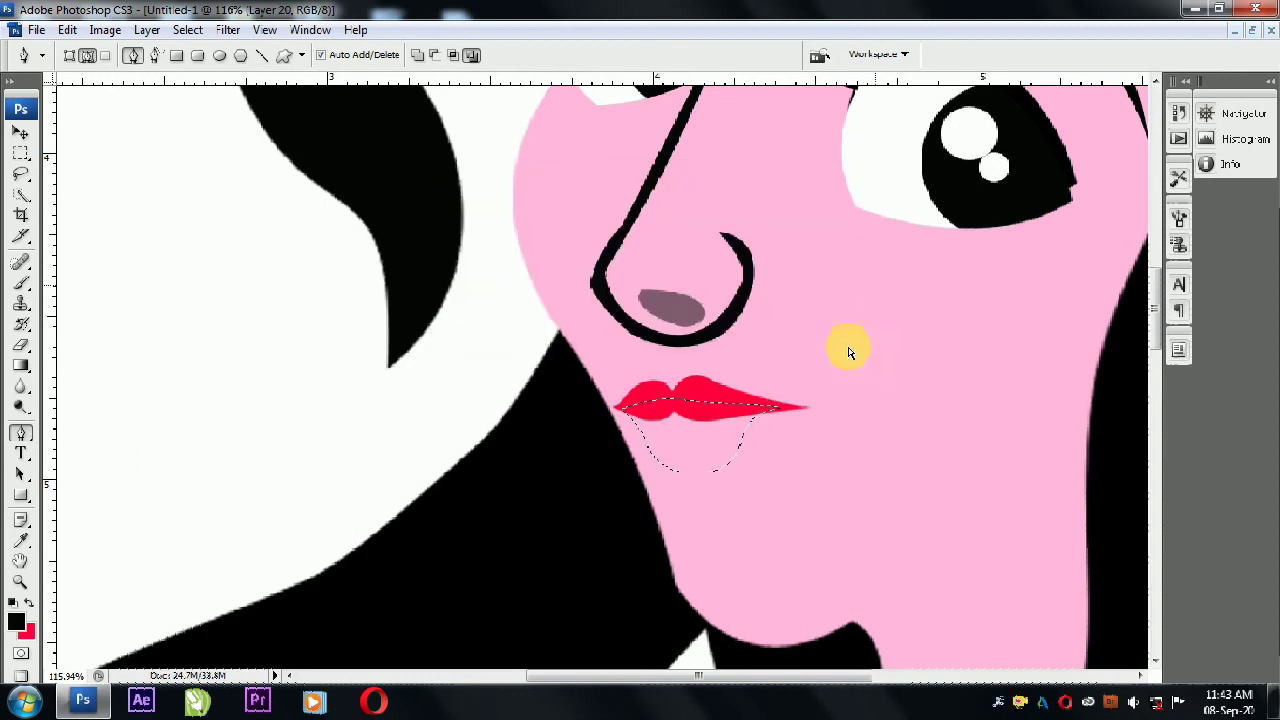
{"action": "key", "text": "Return"}
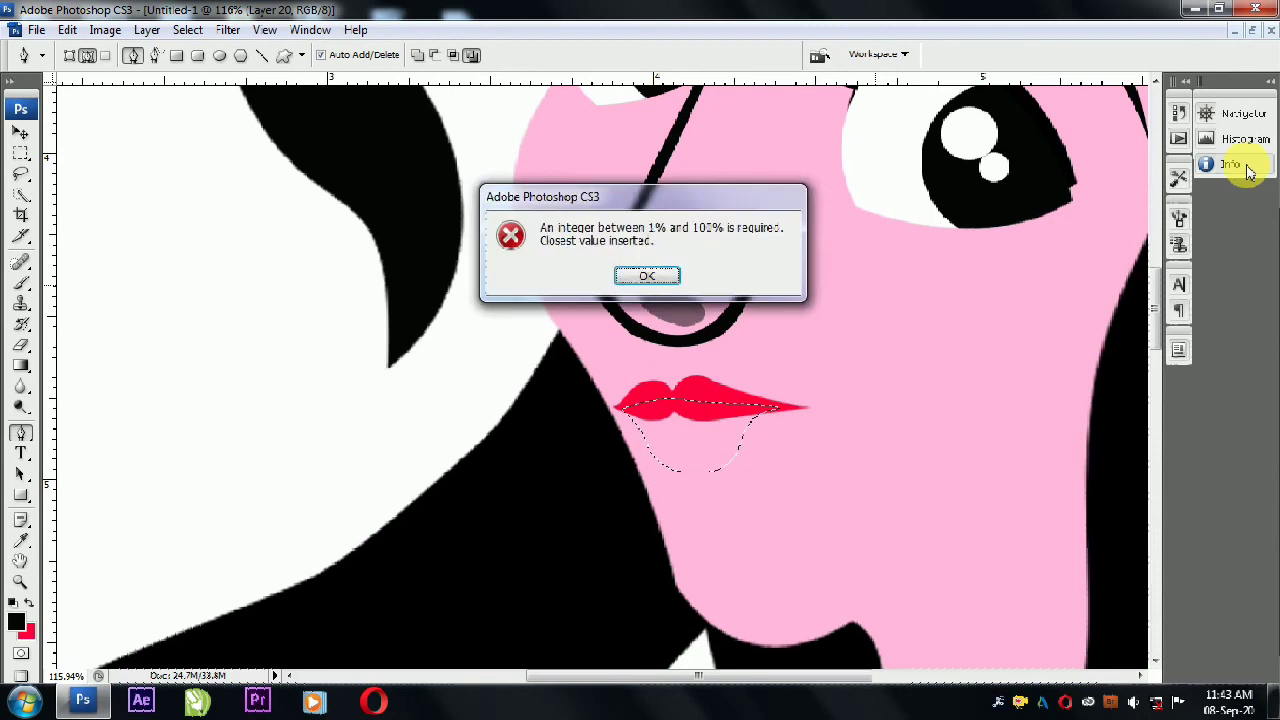
{"action": "key", "text": "Return"}
{"action": "key", "text": "ctrl+shift+n"}
{"action": "key", "text": "Return"}
{"action": "key", "text": "ctrl+BackSpace"}
{"action": "key", "text": "ctrl+d"}
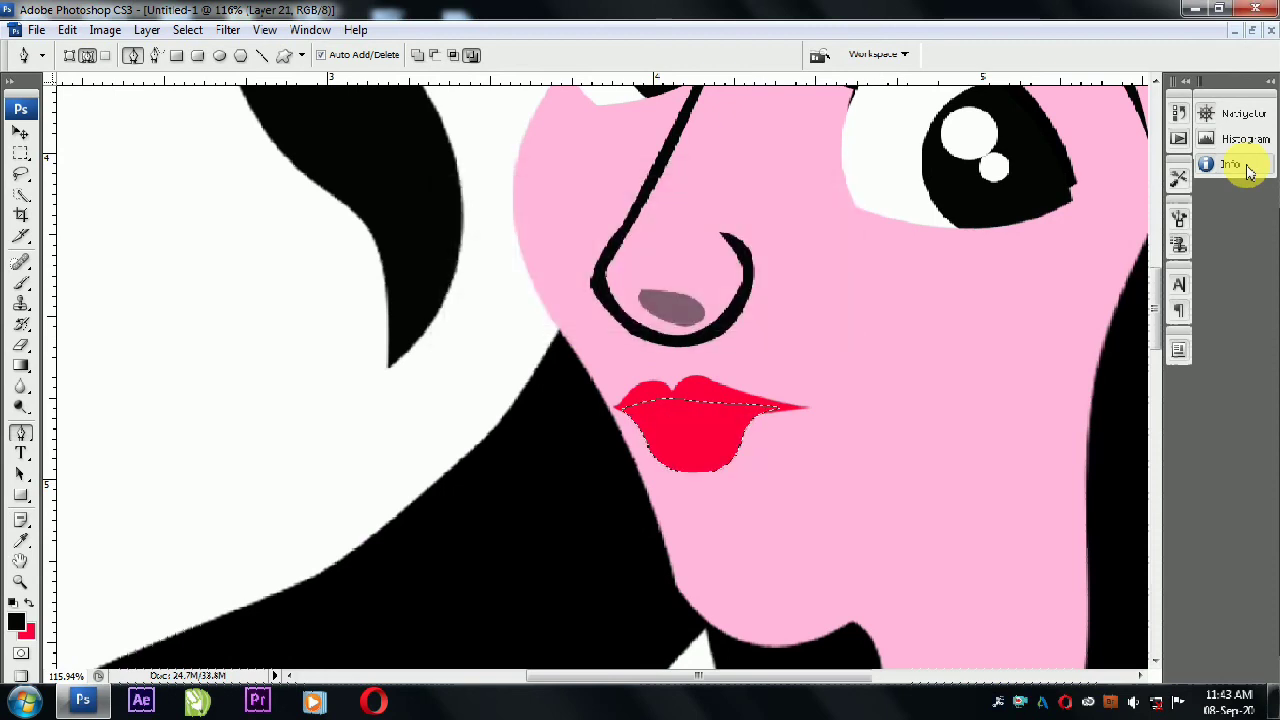
Zoom in on the lips and select the upper and lower lip layers together.
{"action": "scroll", "coordinate": [686, 400], "scroll_direction": "down", "scroll_amount": 3}
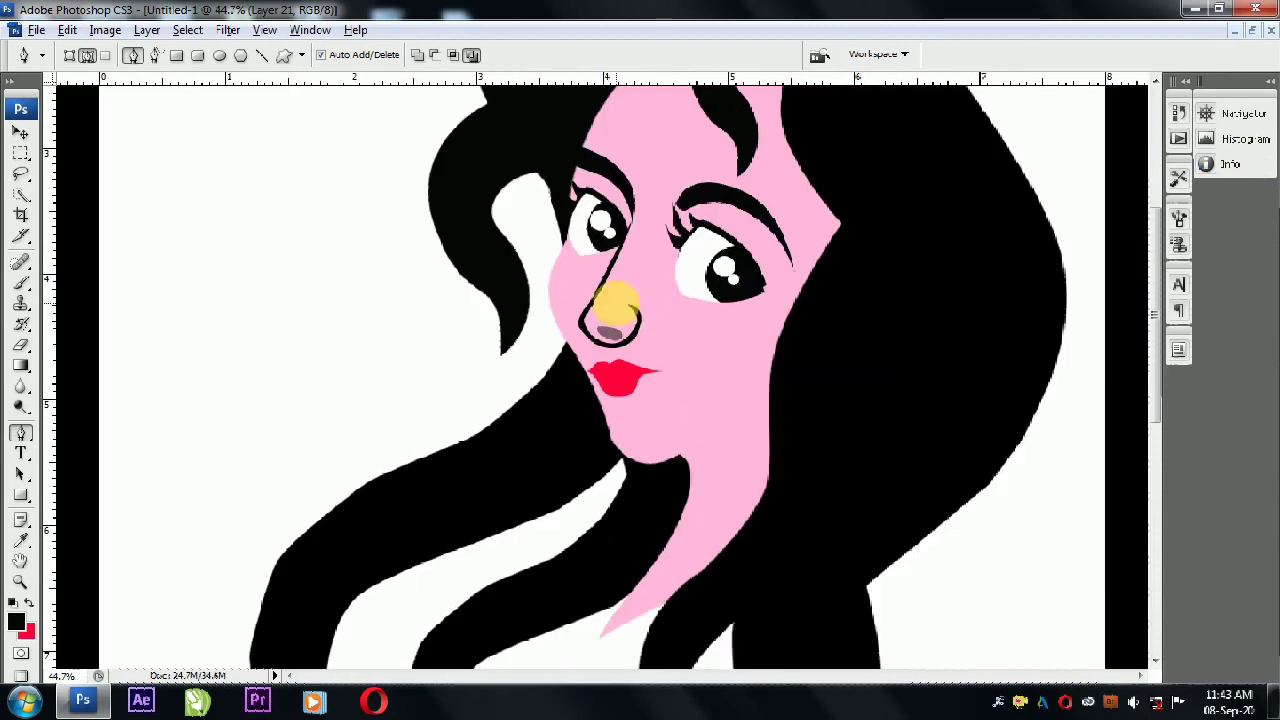
{"action": "left_click", "coordinate": [18, 140]}
{"action": "left_click_drag", "start_coordinate": [466, 266], "coordinate": [726, 471]}
{"action": "left_click", "coordinate": [630, 370]}
{"action": "left_click", "coordinate": [700, 374]}
{"action": "left_click", "coordinate": [674, 450]}
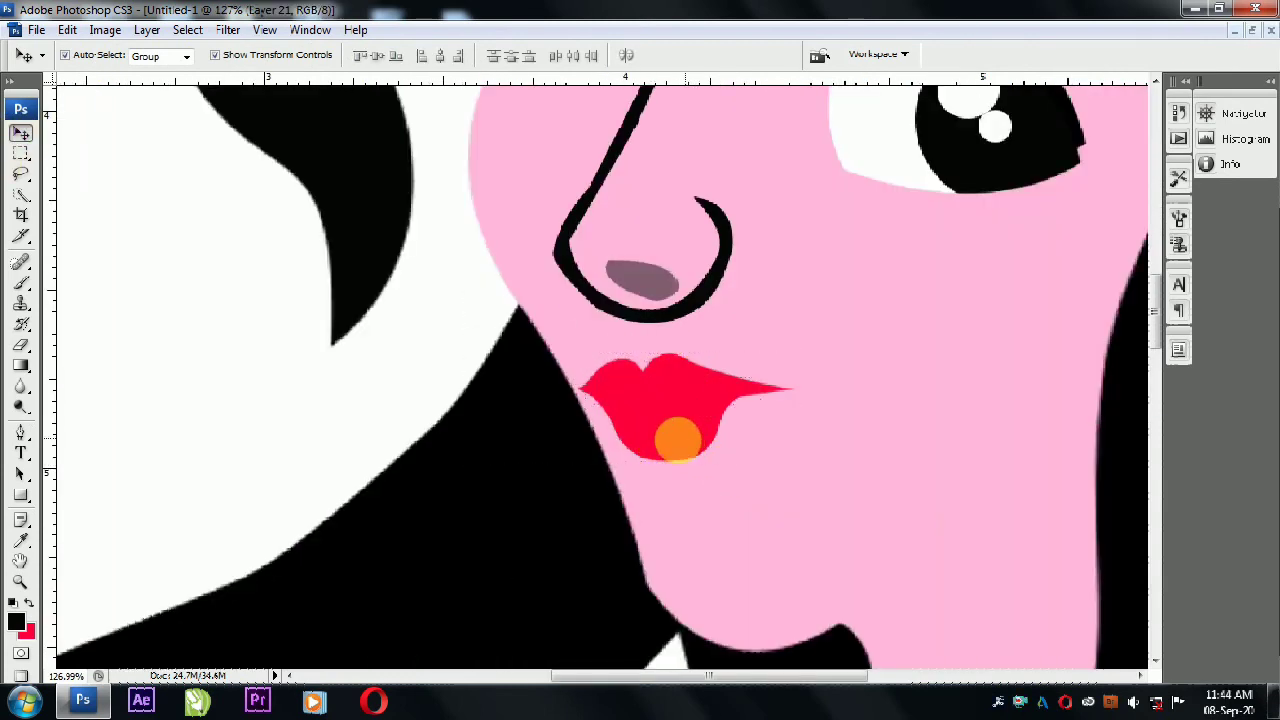
{"action": "left_click", "coordinate": [723, 374], "text": "shift"}
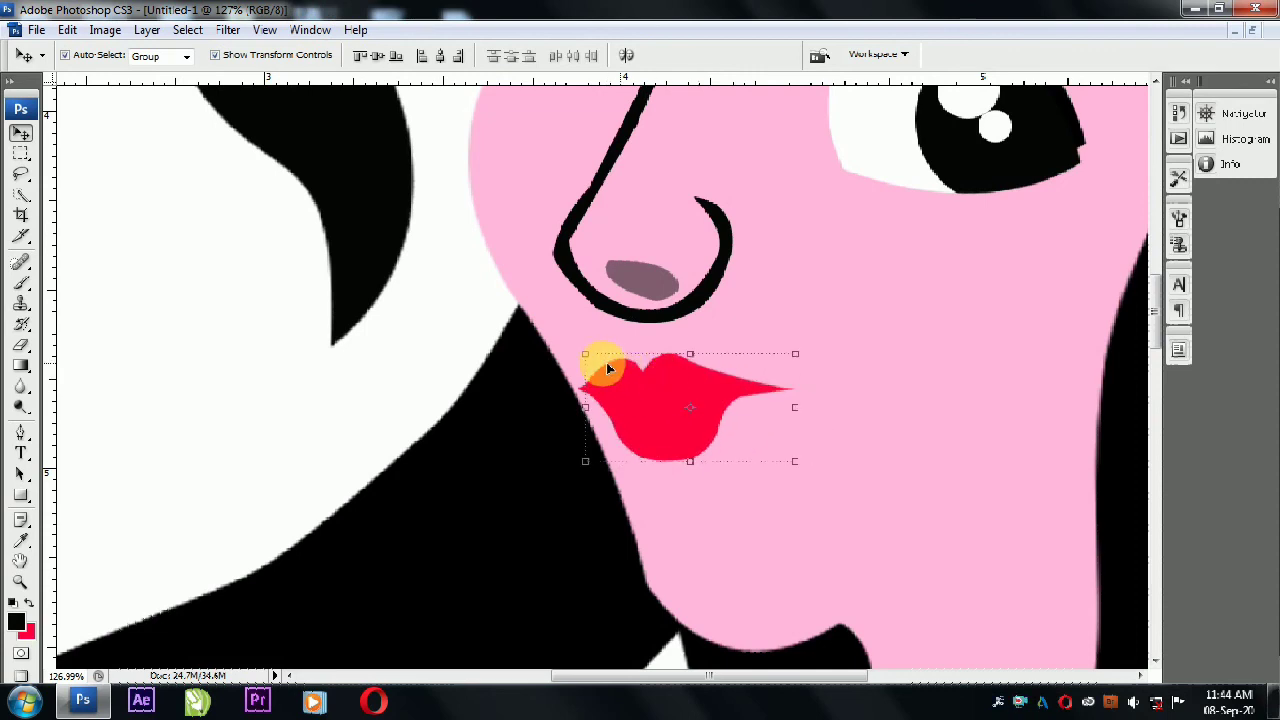
Rotate both lip layers slightly to tilt the mouth.
{"action": "right_click", "coordinate": [703, 434]}
{"action": "left_click", "coordinate": [686, 429], "text": "shift"}
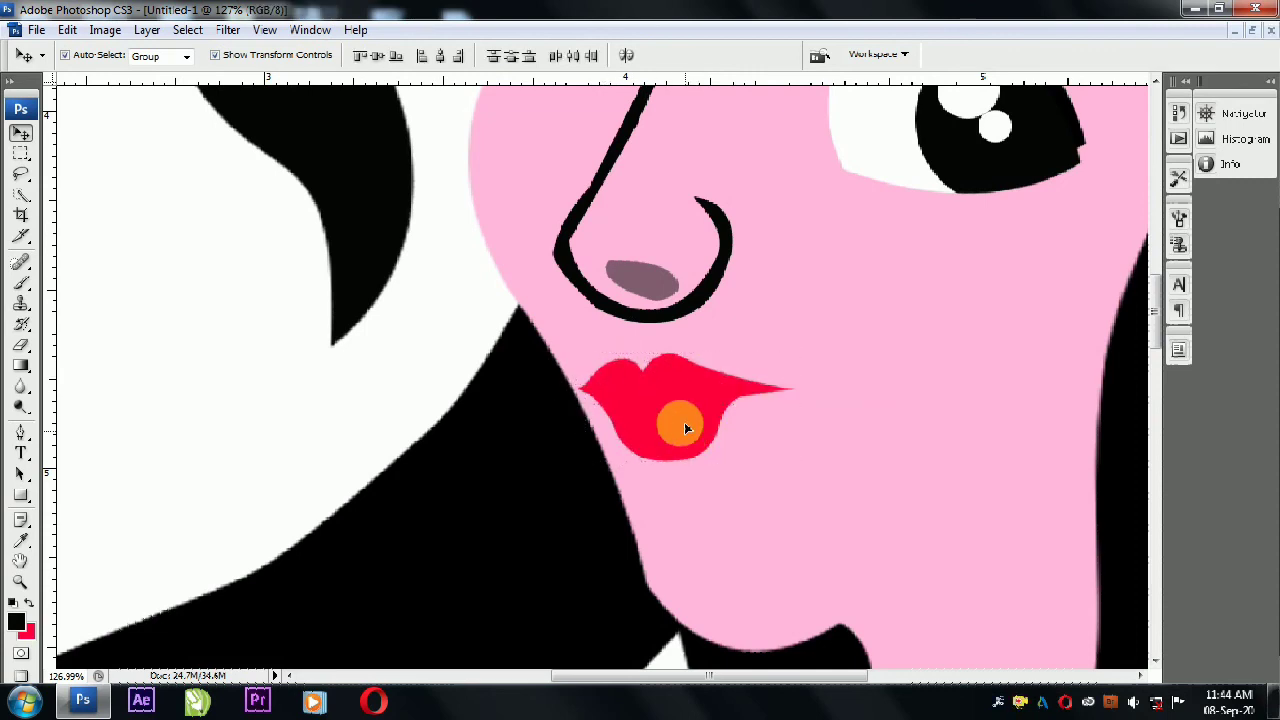
{"action": "left_click_drag", "start_coordinate": [792, 402], "coordinate": [806, 482]}
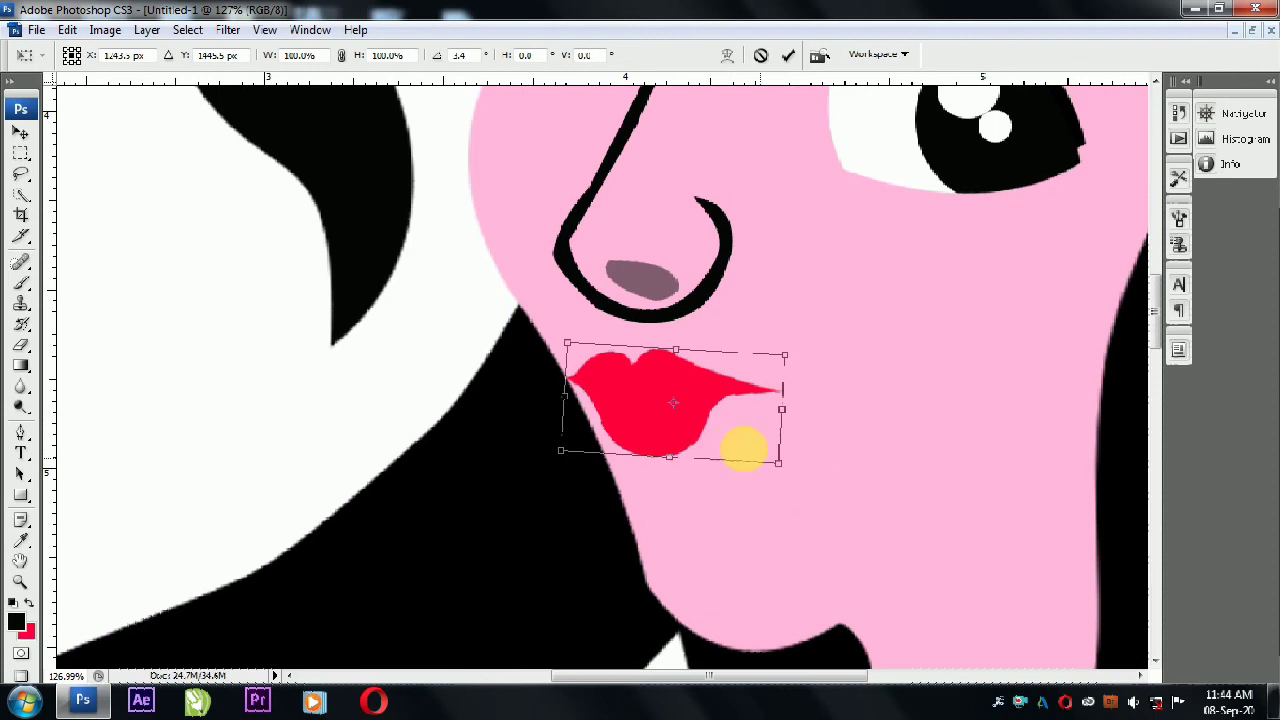
{"action": "key", "text": "Return"}
{"action": "key", "text": "ctrl+minus"}
{"action": "key", "text": "ctrl+minus"}
{"action": "key", "text": "ctrl+minus"}
{"action": "left_click_drag", "start_coordinate": [651, 449], "coordinate": [661, 462]}
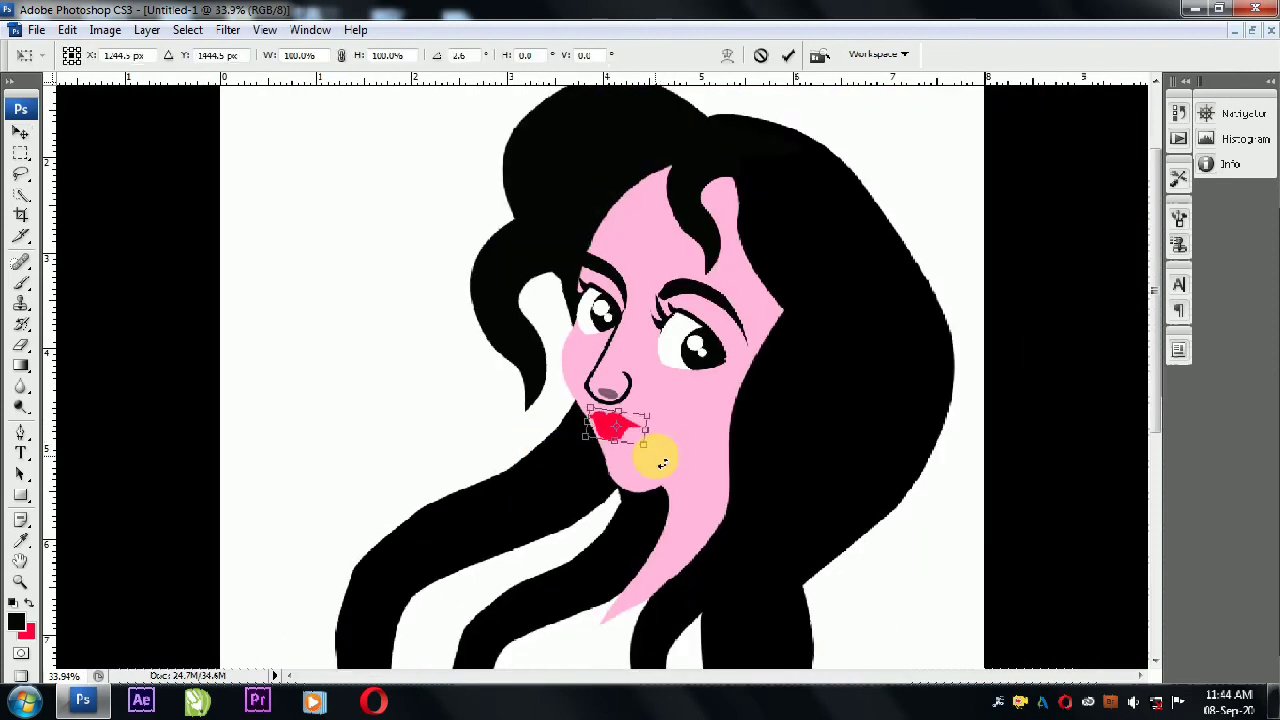
{"action": "key", "text": "Return"}
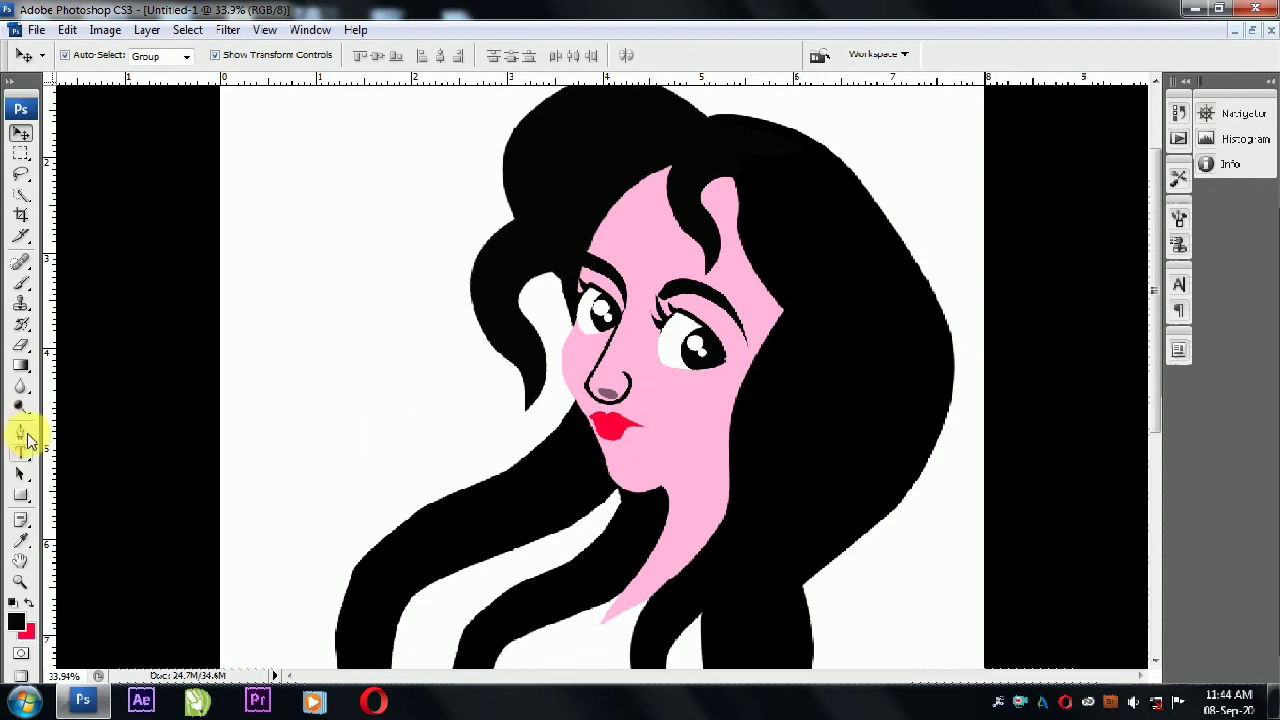
Create a new layer for the red flick at the lips' right corner.
{"action": "left_click", "coordinate": [20, 432]}
{"action": "scroll", "coordinate": [640, 380], "scroll_direction": "up", "scroll_amount": 4}
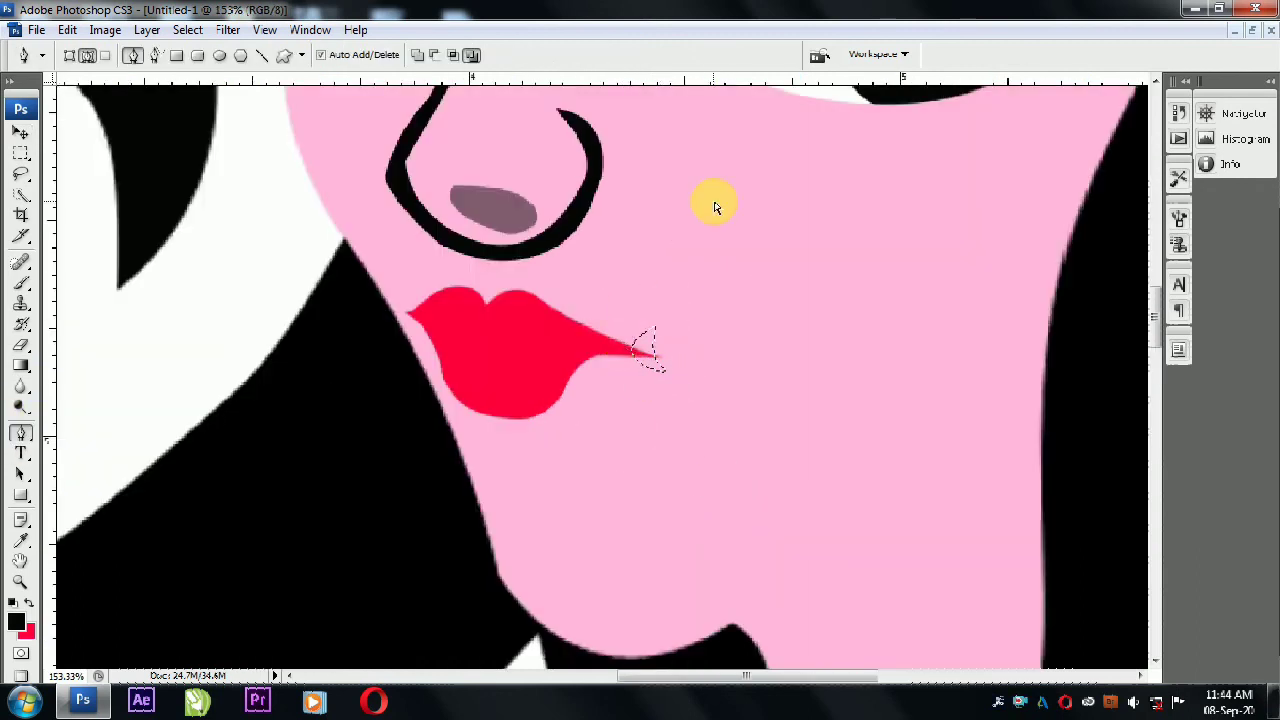
{"action": "key", "text": "ctrl+shift+n"}
{"action": "key", "text": "Return"}
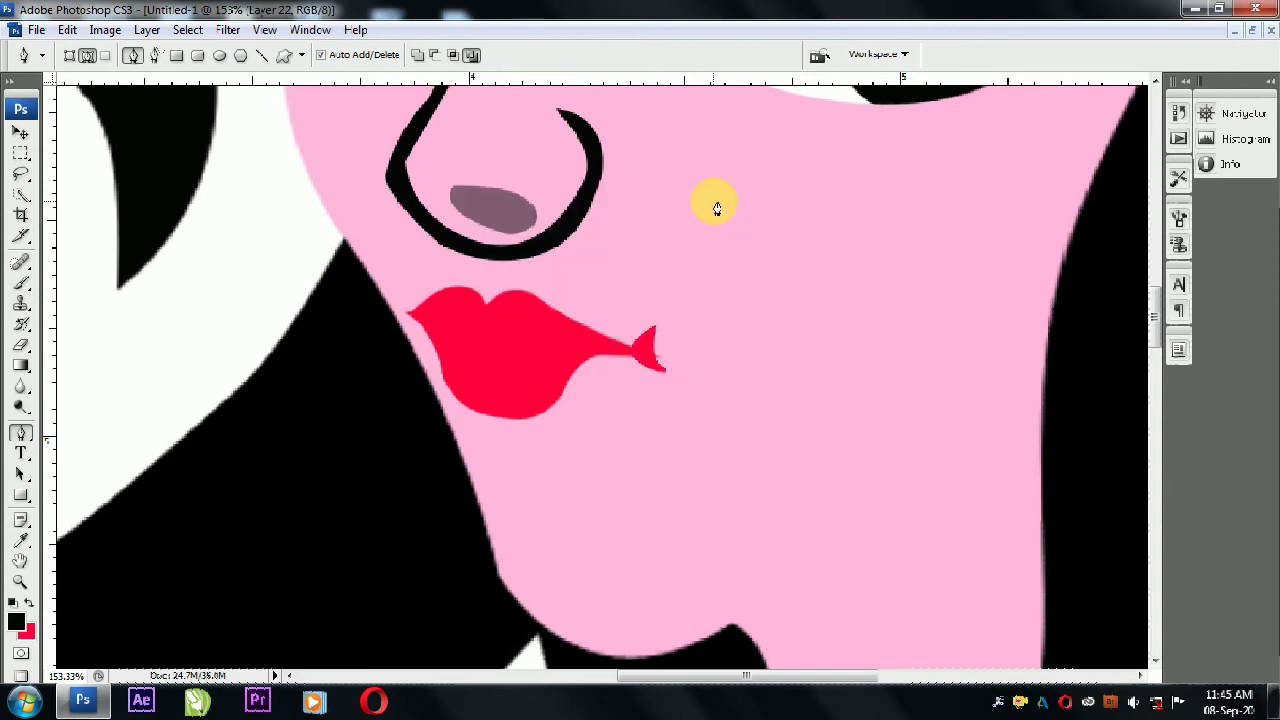
{"action": "key", "text": "v"}
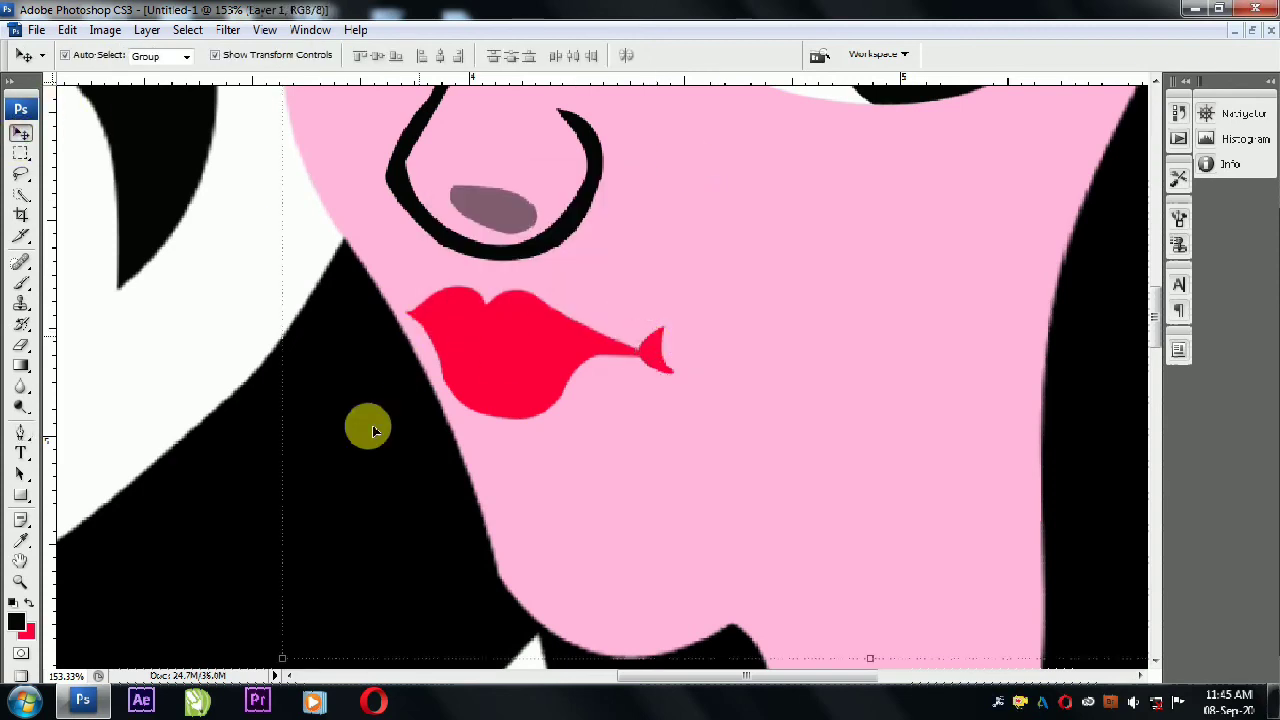
{"action": "scroll", "coordinate": [366, 430], "scroll_direction": "down", "scroll_amount": 2}
{"action": "scroll", "coordinate": [366, 445], "scroll_direction": "down", "scroll_amount": 2}
{"action": "scroll", "coordinate": [340, 400], "scroll_direction": "down", "scroll_amount": 1}
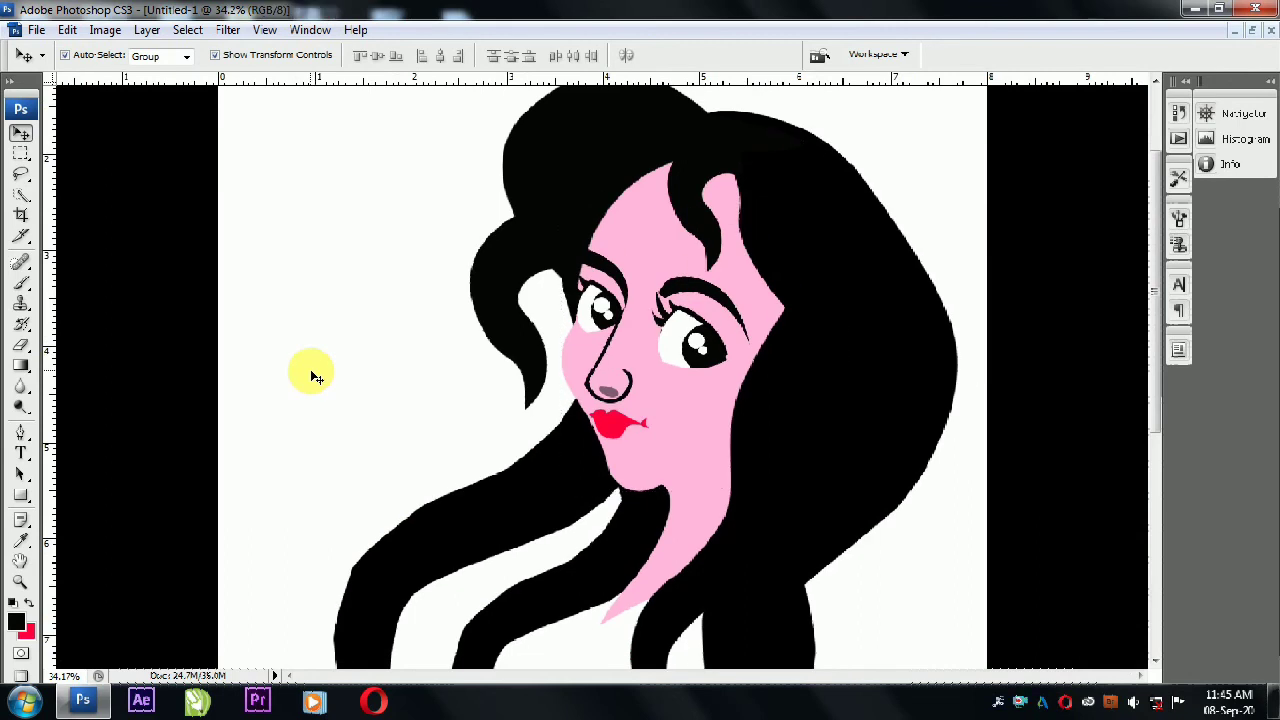
{"action": "scroll", "coordinate": [310, 369], "scroll_direction": "down", "scroll_amount": 1}
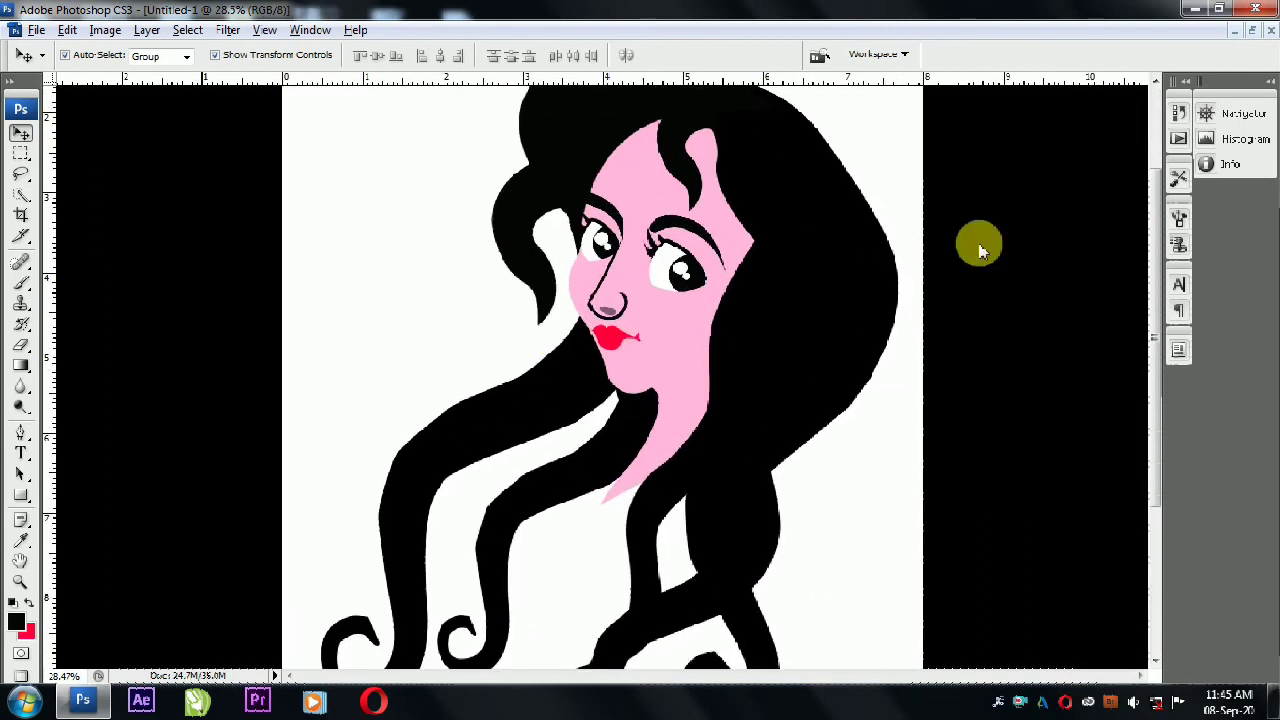
Draw a small oval selection by the nose and fill it red on a new layer.
{"action": "left_click", "coordinate": [604, 304]}
{"action": "left_click", "coordinate": [677, 307]}
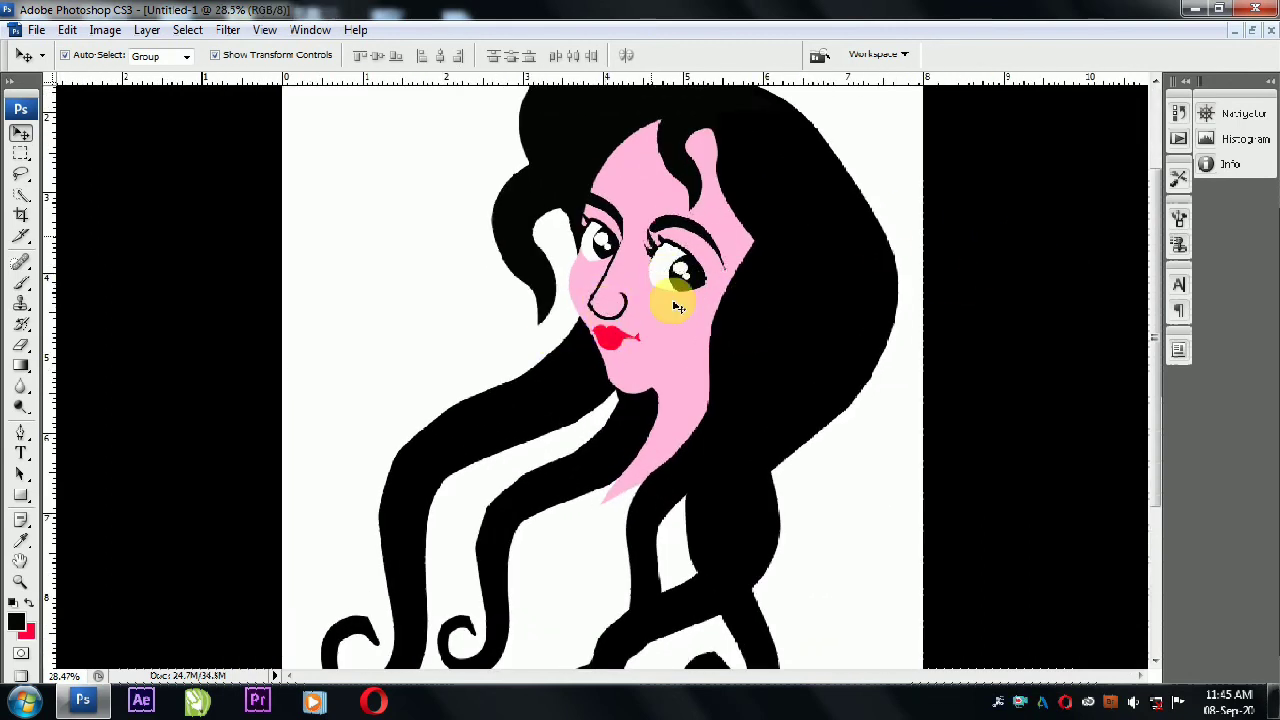
{"action": "right_click", "coordinate": [16, 161]}
{"action": "left_click", "coordinate": [90, 166]}
{"action": "left_click_drag", "start_coordinate": [419, 226], "coordinate": [430, 250]}
{"action": "key", "text": "ctrl+shift+n"}
{"action": "key", "text": "Return"}
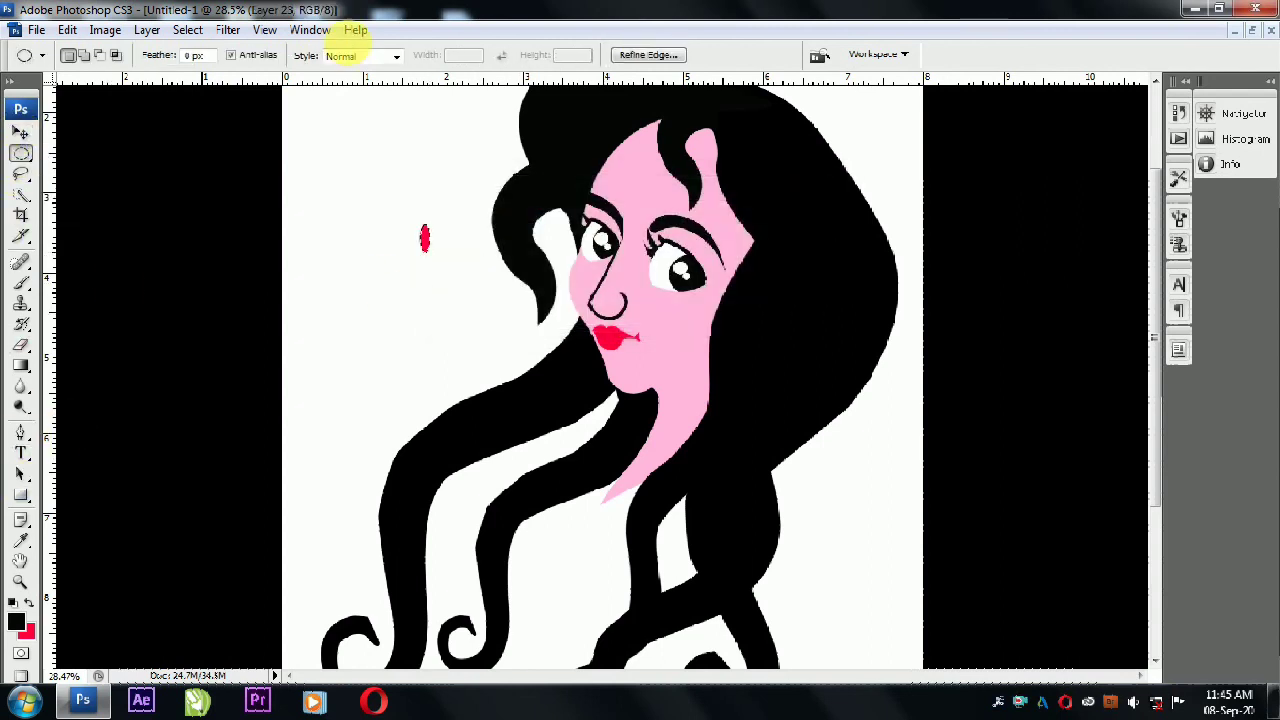
Rotate and shrink the red oval to fit it inside the nostril.
{"action": "key", "text": "v"}
{"action": "key", "text": "ctrl+t"}
{"action": "mouse_move", "coordinate": [437, 271]}
{"action": "left_mouse_down"}
{"action": "mouse_move", "coordinate": [608, 297]}
{"action": "mouse_move", "coordinate": [671, 346]}
{"action": "left_mouse_up"}
{"action": "key", "text": "Return"}
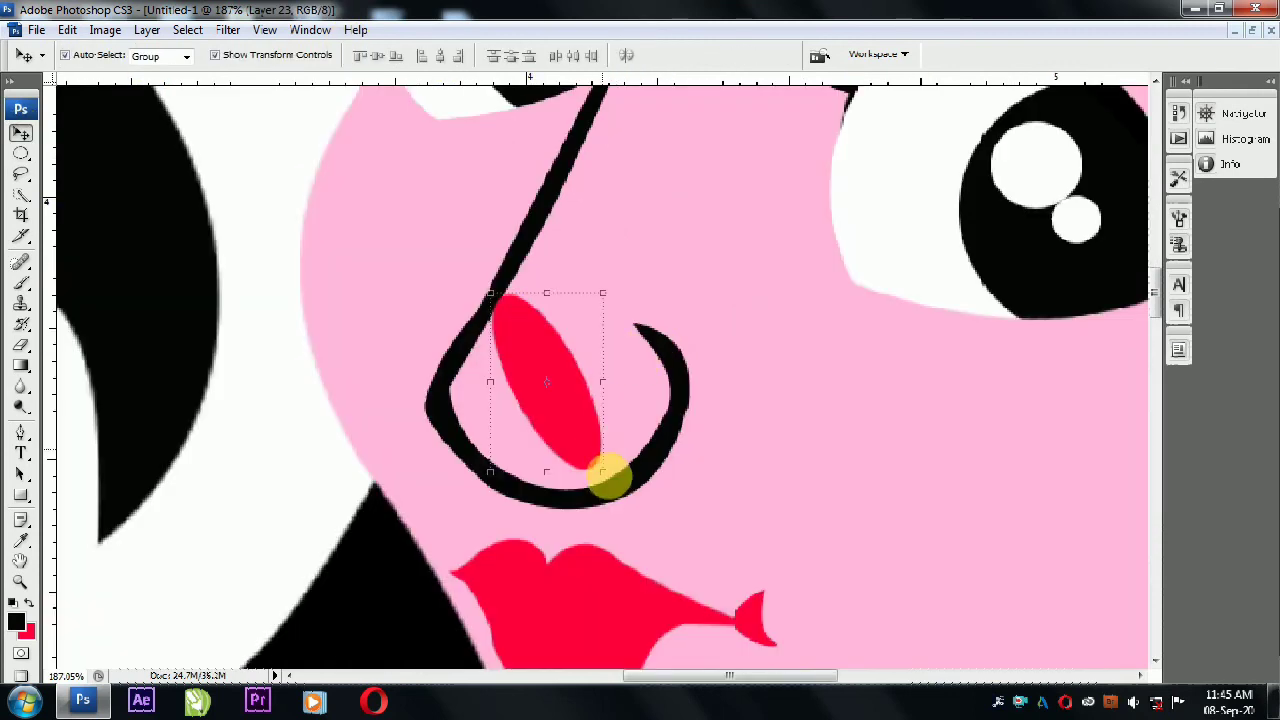
{"action": "key", "text": "ctrl+t"}
{"action": "mouse_move", "coordinate": [606, 473]}
{"action": "left_mouse_down"}
{"action": "mouse_move", "coordinate": [586, 430]}
{"action": "mouse_move", "coordinate": [480, 354]}
{"action": "mouse_move", "coordinate": [530, 418]}
{"action": "left_mouse_up"}
{"action": "key", "text": "Return"}
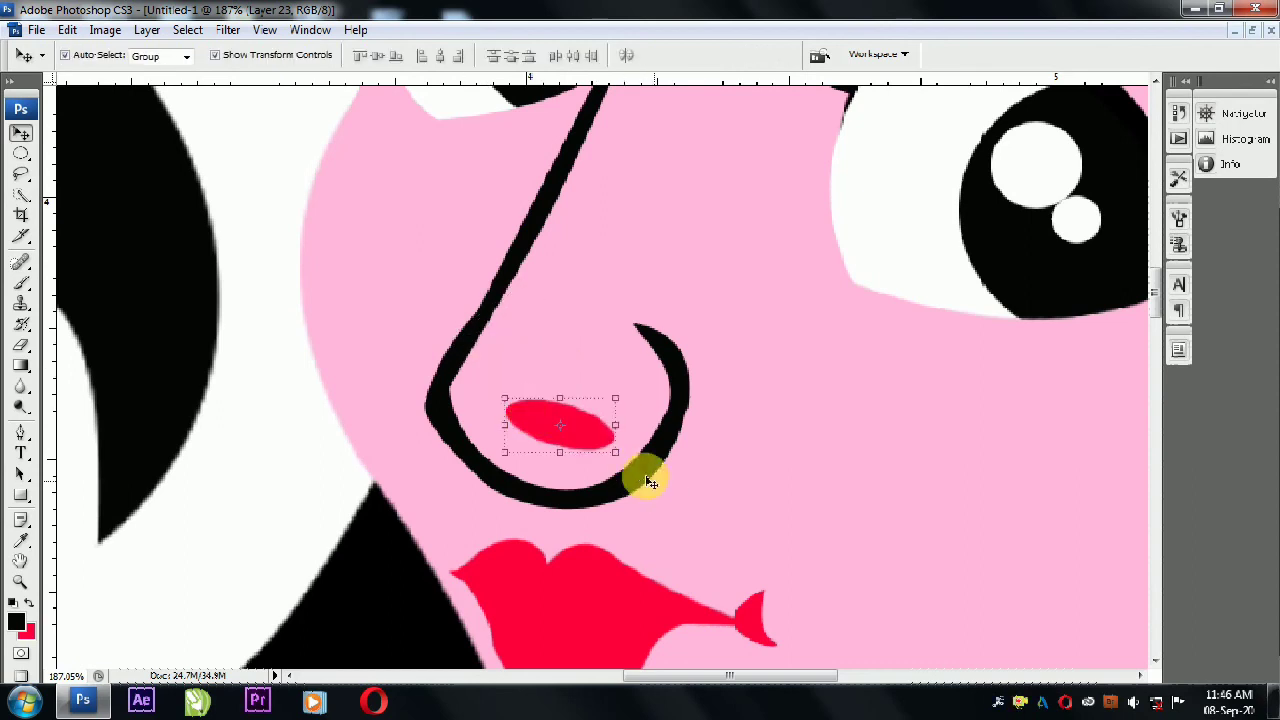
{"action": "left_click_drag", "start_coordinate": [643, 477], "coordinate": [598, 438]}
{"action": "key", "text": "Return"}
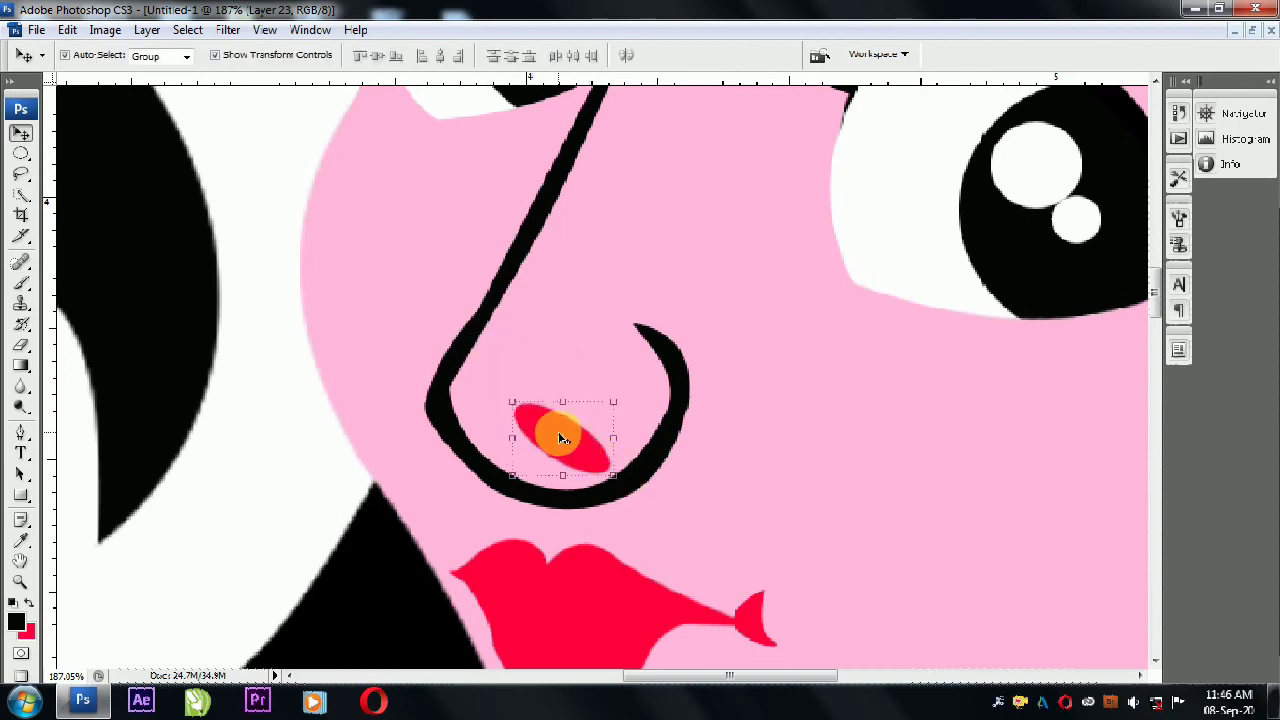
Zoom in on the nose and shrink the nostril oval, nudging it up-left.
{"action": "key", "text": "ctrl+0"}
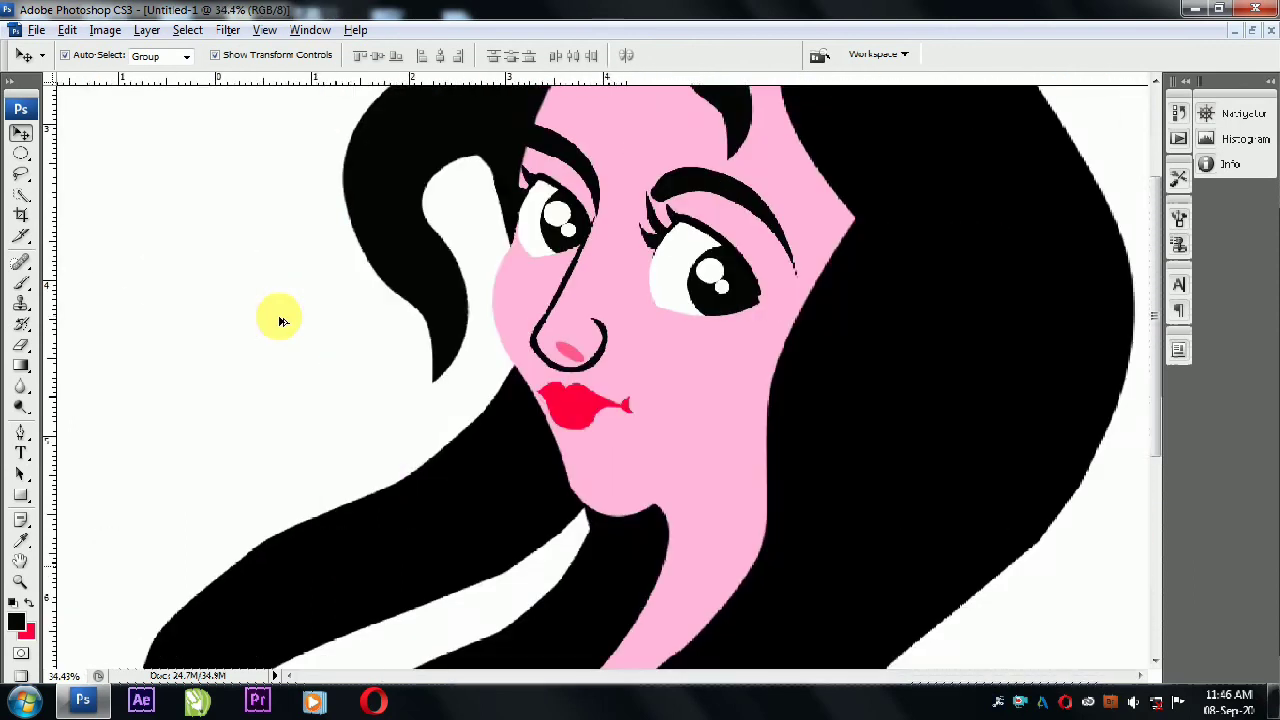
{"action": "left_click_drag", "start_coordinate": [790, 460], "coordinate": [790, 460]}
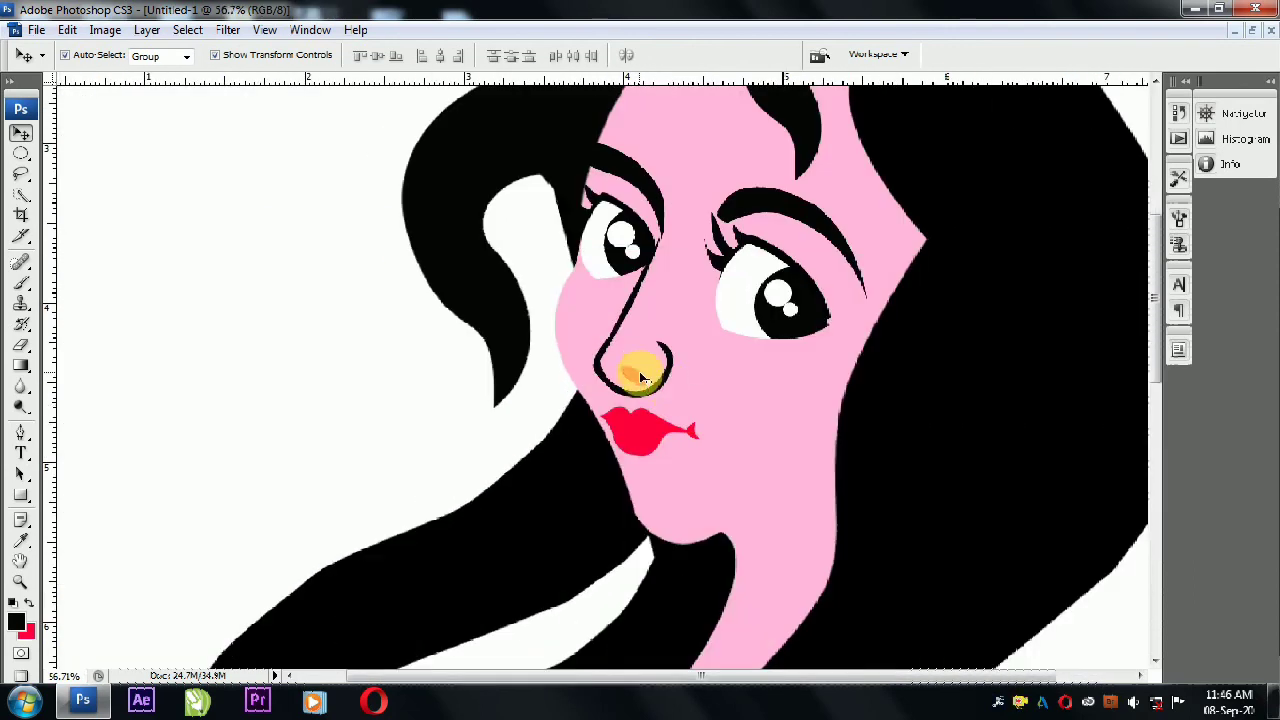
{"action": "left_click_drag", "start_coordinate": [531, 306], "coordinate": [720, 440]}
{"action": "left_click_drag", "start_coordinate": [611, 390], "coordinate": [569, 354]}
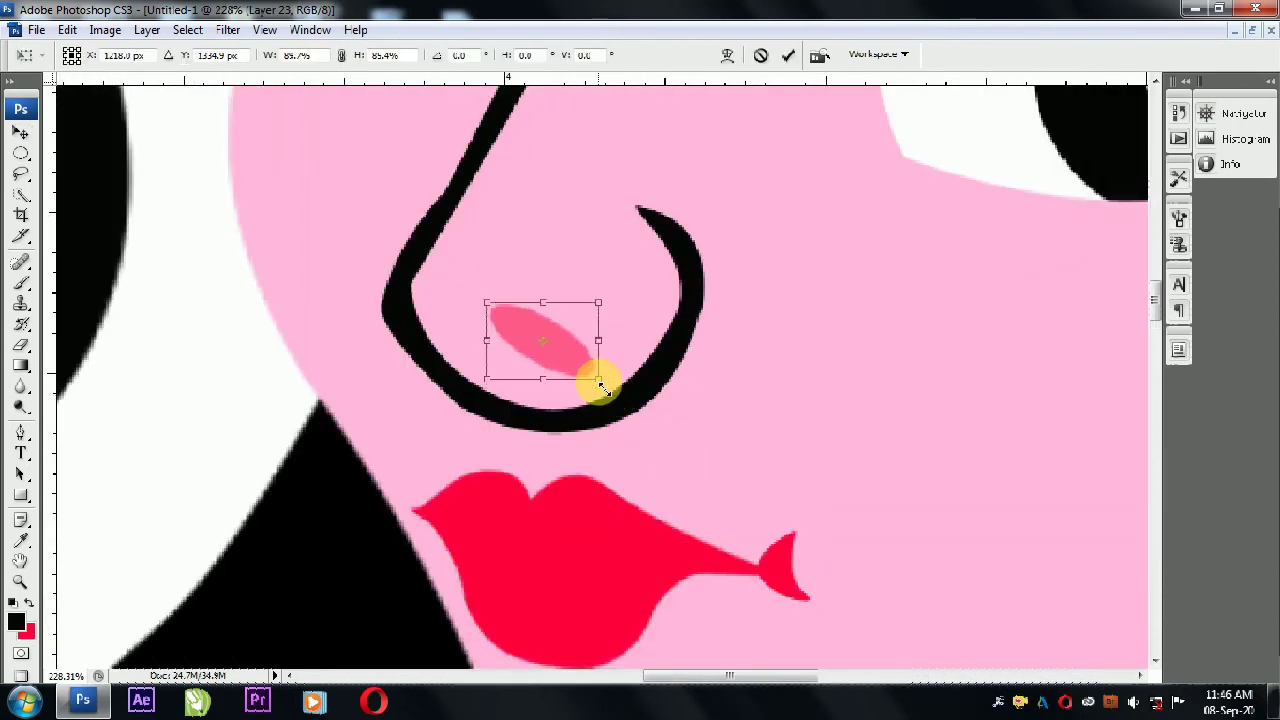
{"action": "left_click", "coordinate": [243, 414]}
{"action": "scroll", "coordinate": [243, 414], "scroll_direction": "down", "scroll_amount": 3}
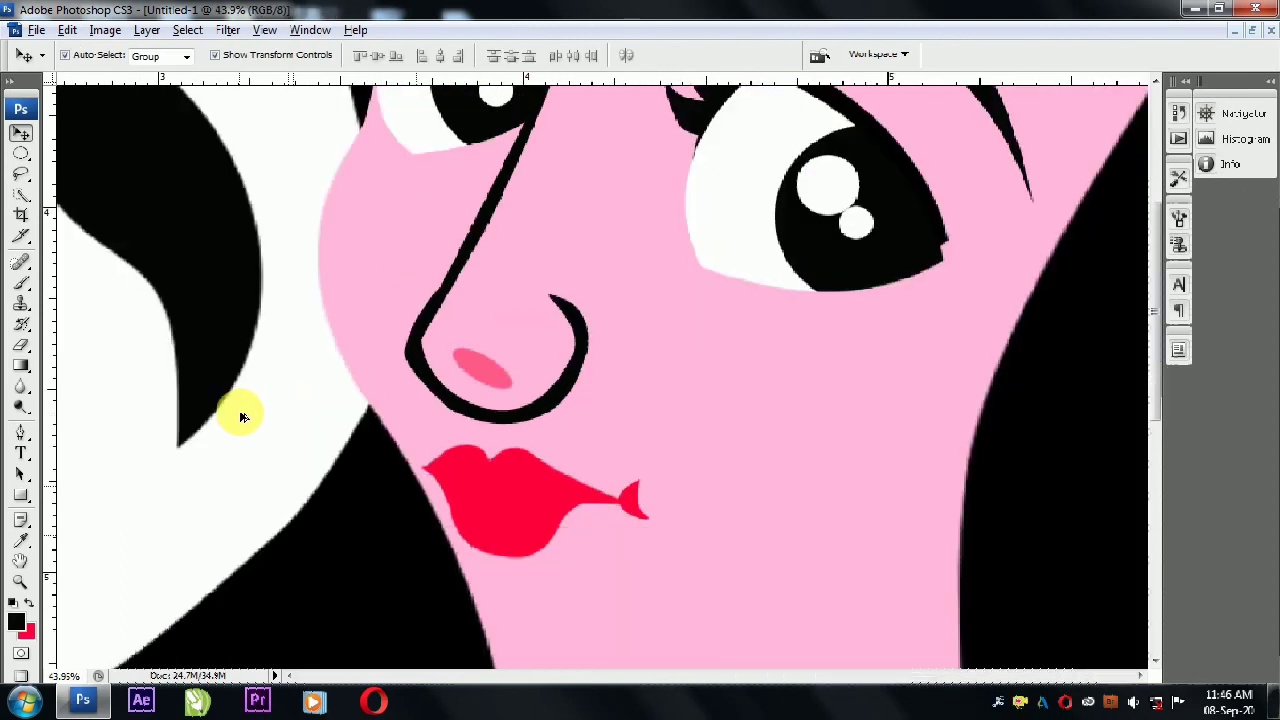
{"action": "scroll", "coordinate": [243, 414], "scroll_direction": "down", "scroll_amount": 3}
{"action": "scroll", "coordinate": [243, 414], "scroll_direction": "down", "scroll_amount": 2}
{"action": "scroll", "coordinate": [421, 267], "scroll_direction": "down", "scroll_amount": 1}
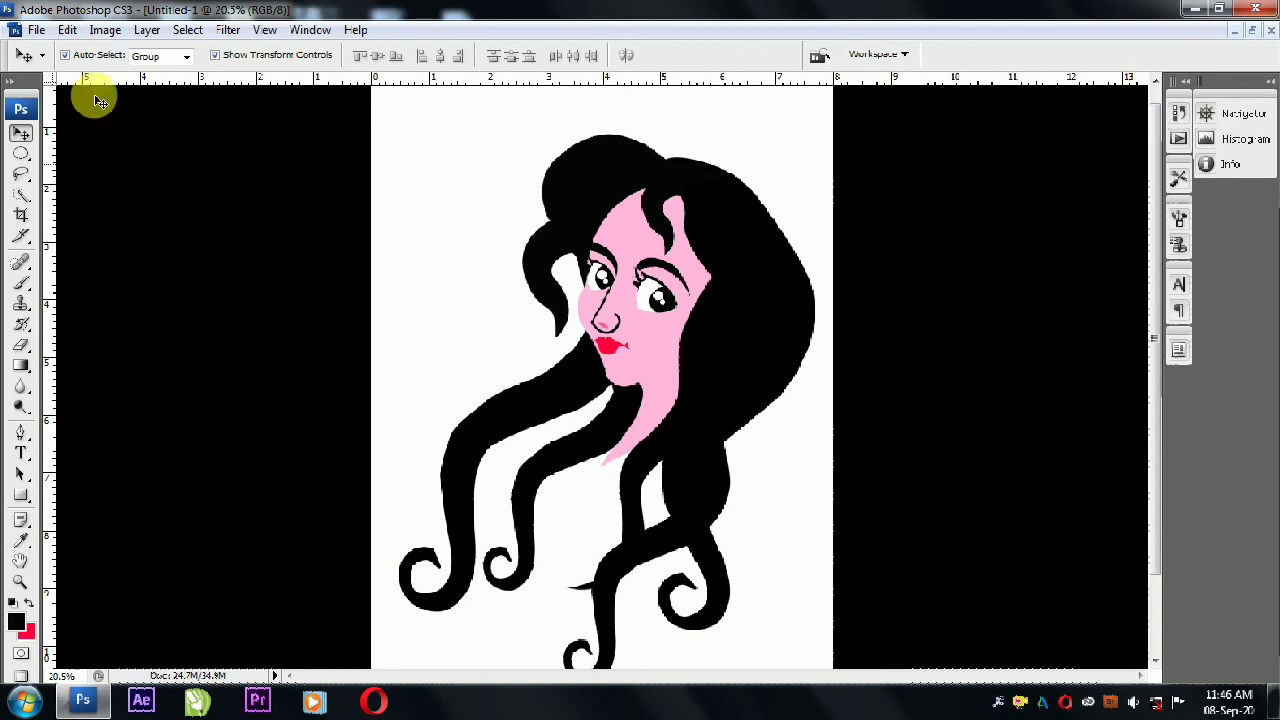
Bring up the Save dialog and cancel it without saving.
{"action": "left_click", "coordinate": [36, 30]}
{"action": "left_click", "coordinate": [220, 410]}
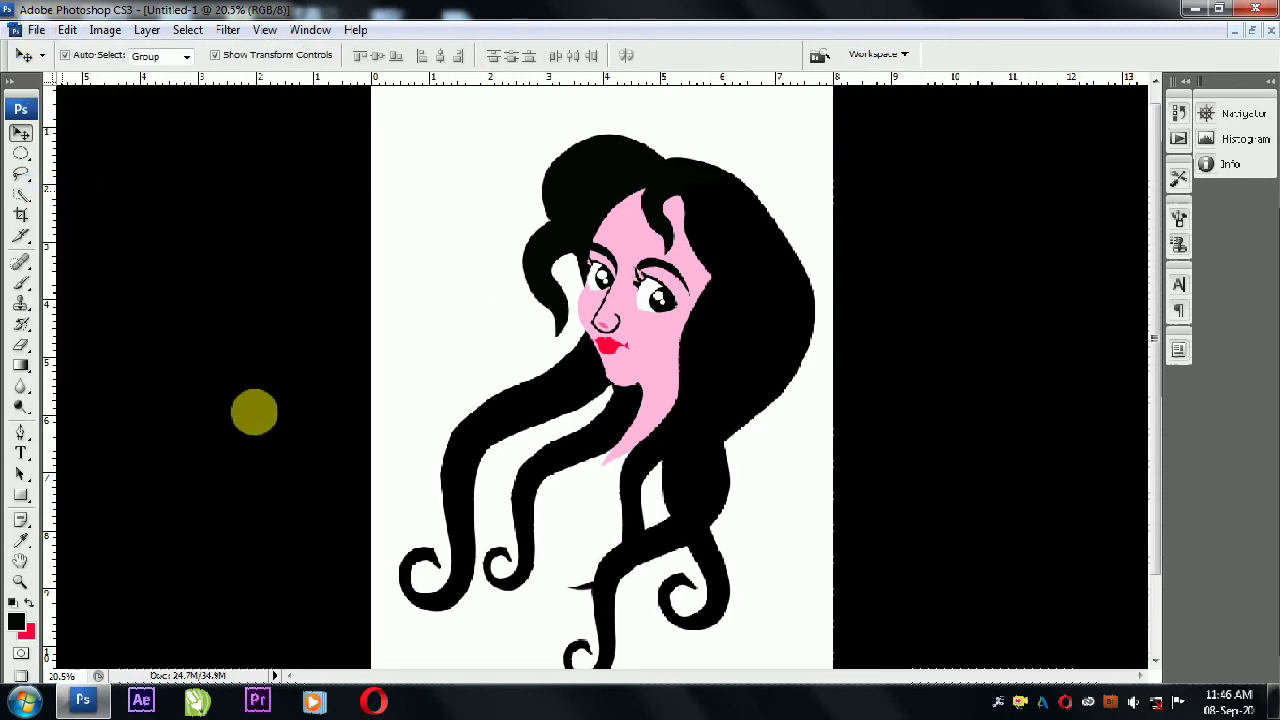
{"action": "key", "text": "ctrl+s"}
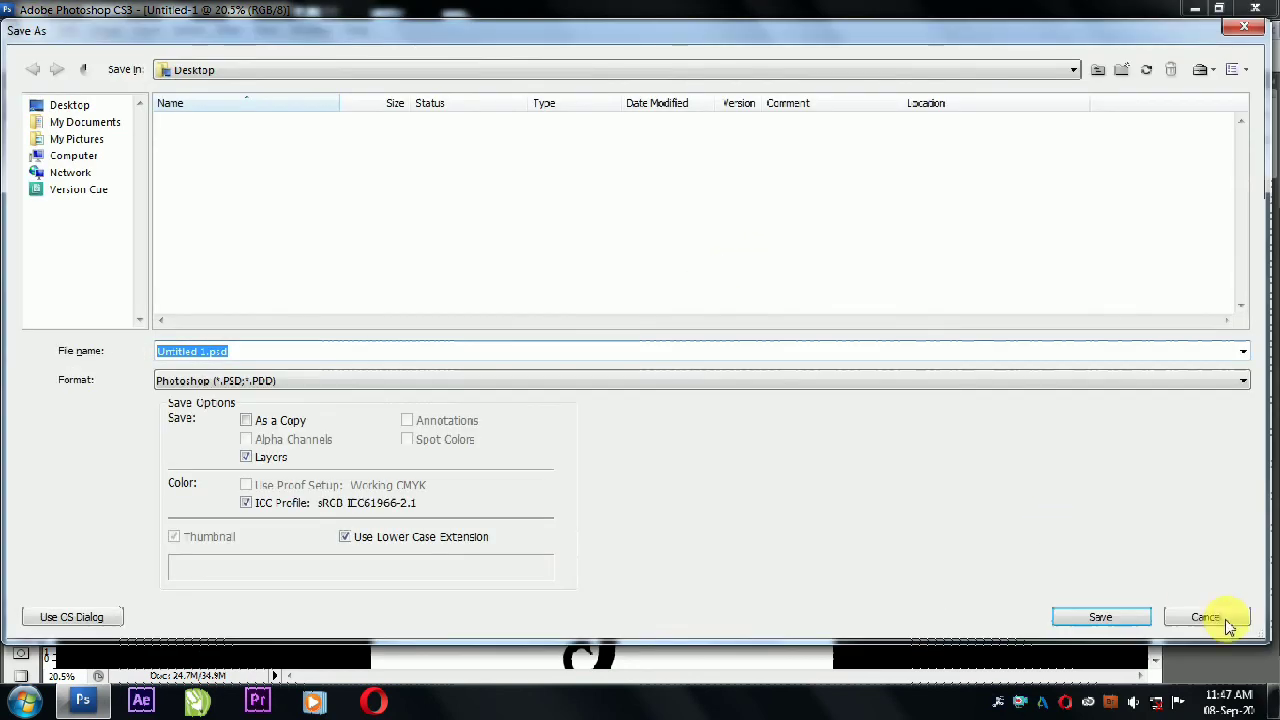
{"action": "key", "text": "Escape"}
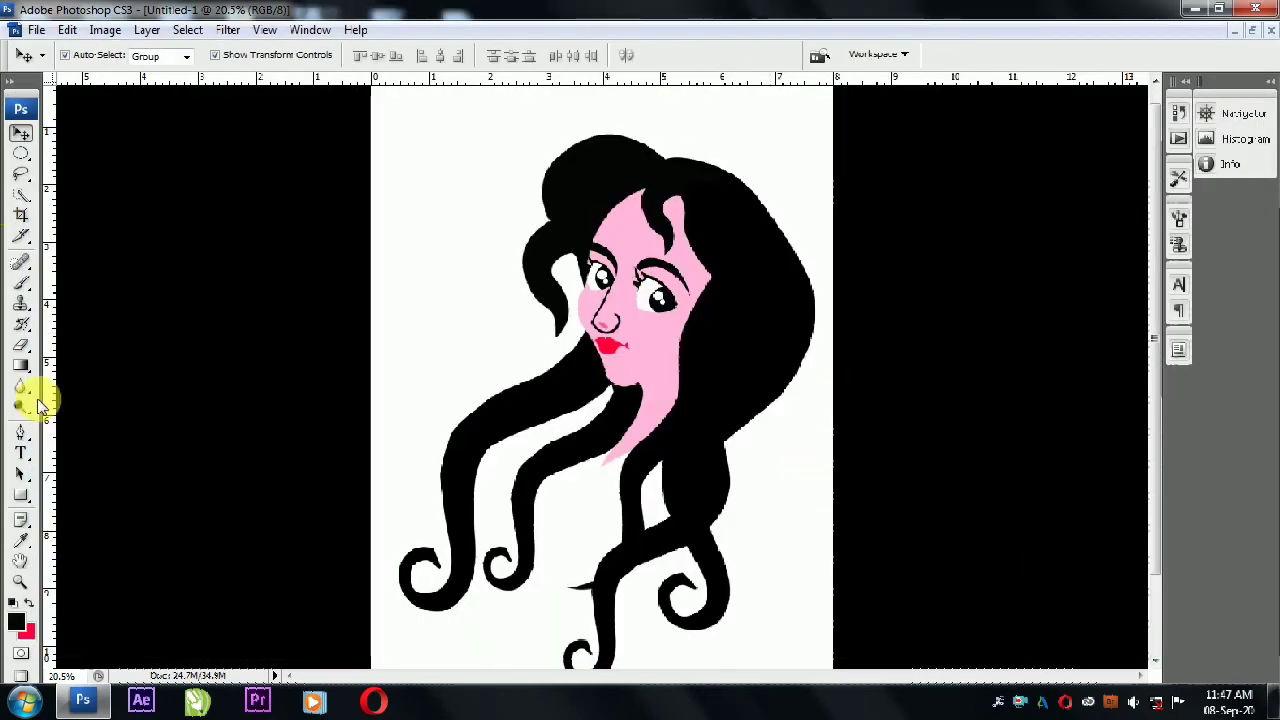
Start a Pen path curving over the top of the hair.
{"action": "left_click", "coordinate": [21, 432]}
{"action": "left_click", "coordinate": [747, 212]}
{"action": "left_click_drag", "start_coordinate": [743, 137], "coordinate": [711, 131]}
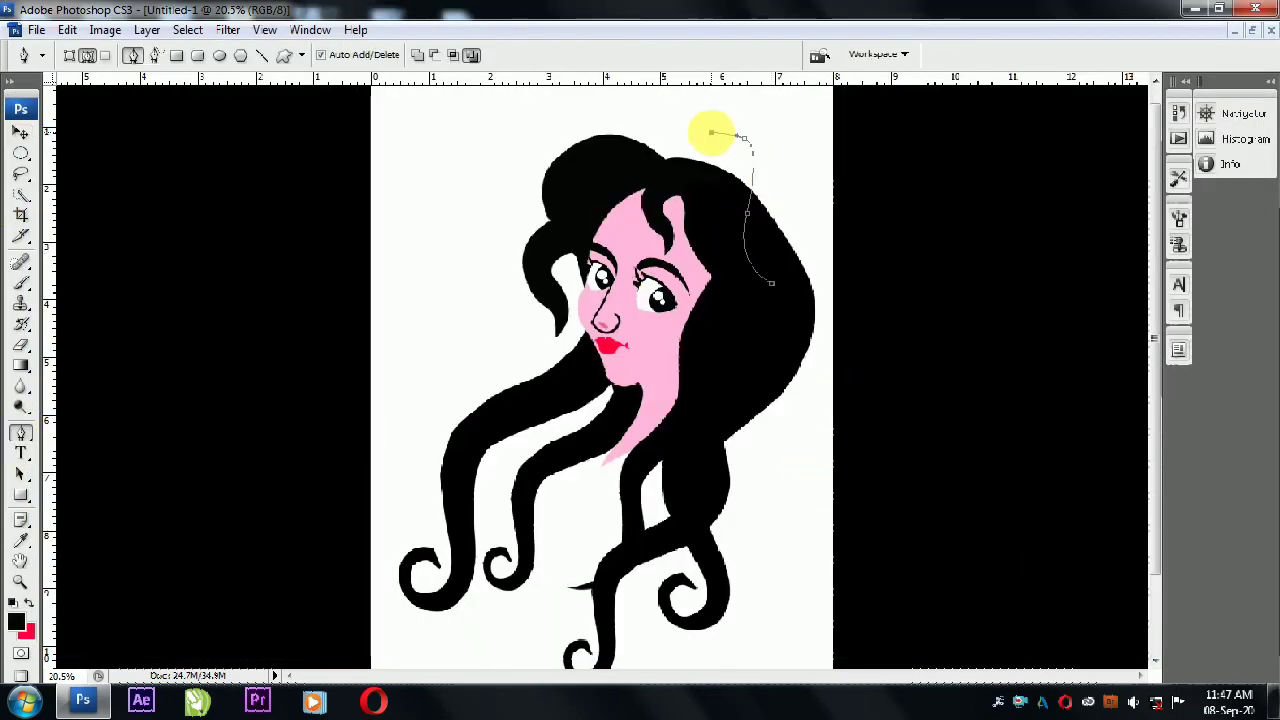
Close the path on the hair and fill it red on a new layer as a flower piece.
{"action": "scroll", "coordinate": [713, 150], "scroll_direction": "up", "scroll_amount": 1}
{"action": "left_click_drag", "start_coordinate": [790, 205], "coordinate": [806, 130]}
{"action": "mouse_move", "coordinate": [771, 301]}
{"action": "left_mouse_down"}
{"action": "mouse_move", "coordinate": [795, 296]}
{"action": "mouse_move", "coordinate": [780, 304]}
{"action": "left_mouse_up"}
{"action": "key", "text": "ctrl+shift+n"}
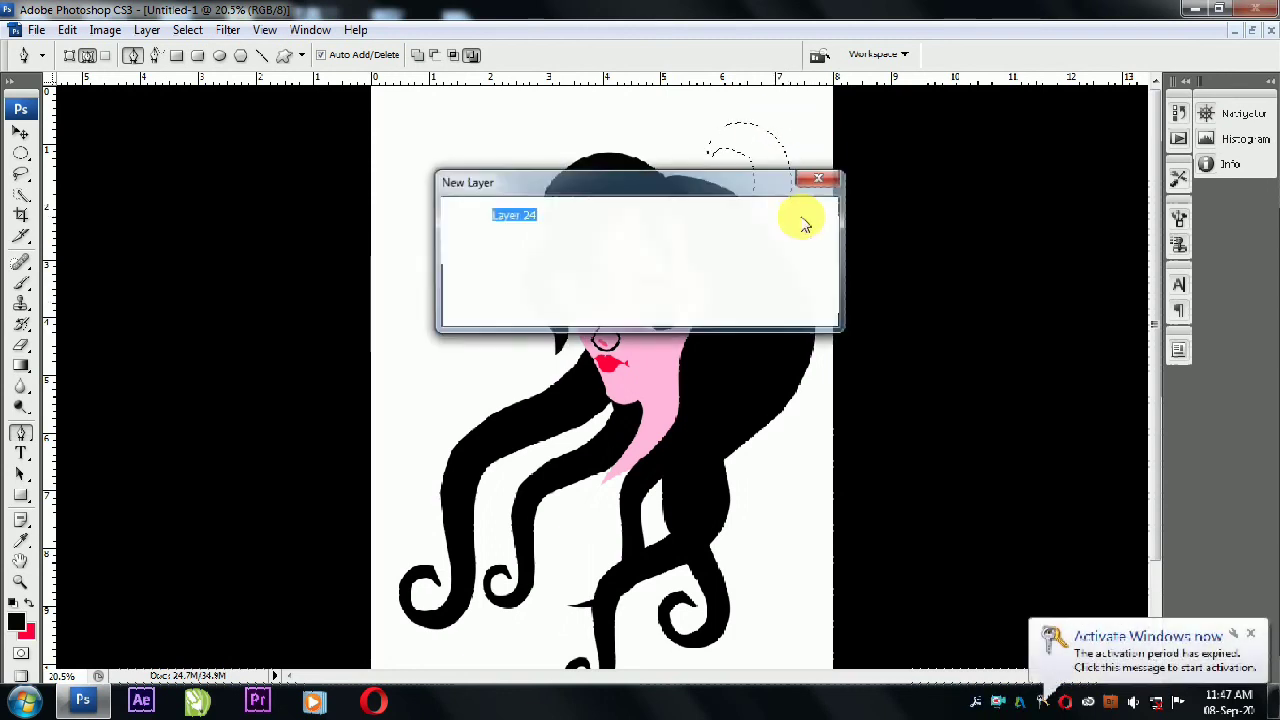
{"action": "key", "text": "Return"}
{"action": "key", "text": "ctrl+Return"}
{"action": "key", "text": "ctrl+BackSpace"}
{"action": "key", "text": "ctrl+d"}
Draw a second petal path beside it and fill it red on its own layer.
{"action": "key", "text": "v"}
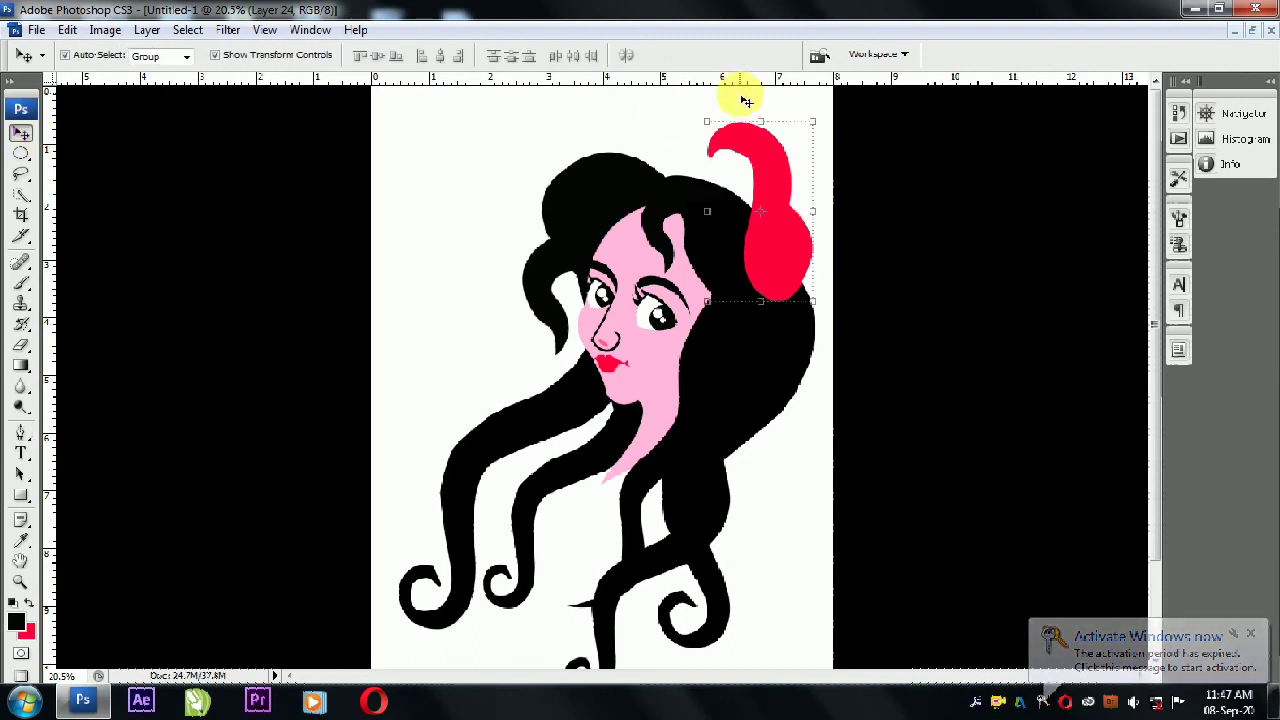
{"action": "key", "text": "p"}
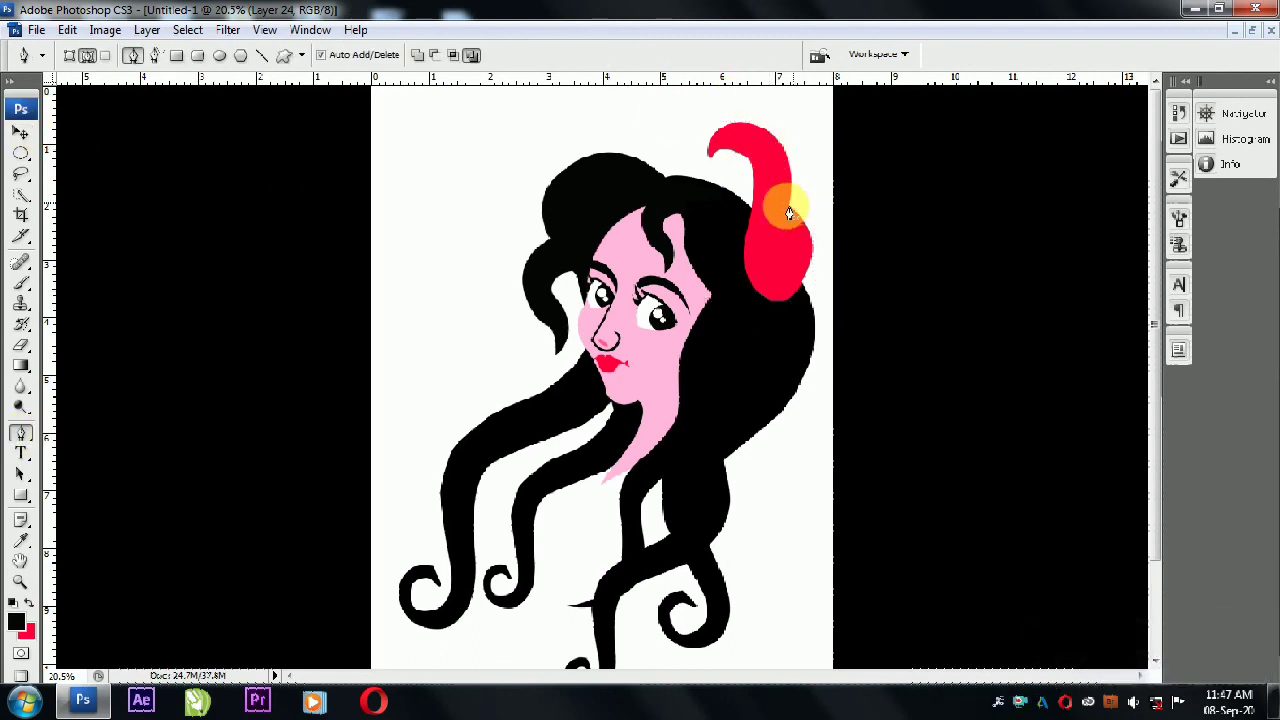
{"action": "left_click", "coordinate": [790, 292]}
{"action": "left_click_drag", "start_coordinate": [796, 132], "coordinate": [815, 148]}
{"action": "left_click", "coordinate": [790, 293]}
{"action": "key", "text": "ctrl+shift+n"}
{"action": "key", "text": "Return"}
{"action": "key", "text": "ctrl+BackSpace"}
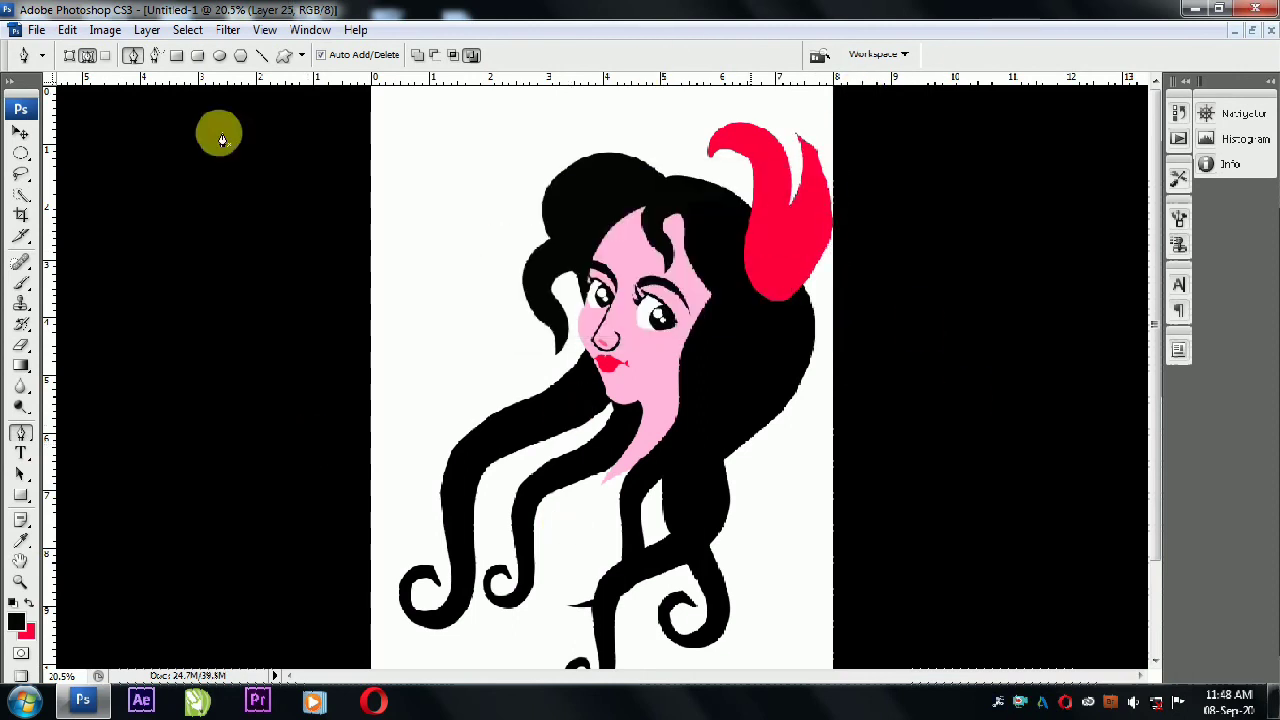
Move and rotate the red curl, then outline another petal as a selection.
{"action": "key", "text": "v"}
{"action": "left_click_drag", "start_coordinate": [709, 153], "coordinate": [762, 190]}
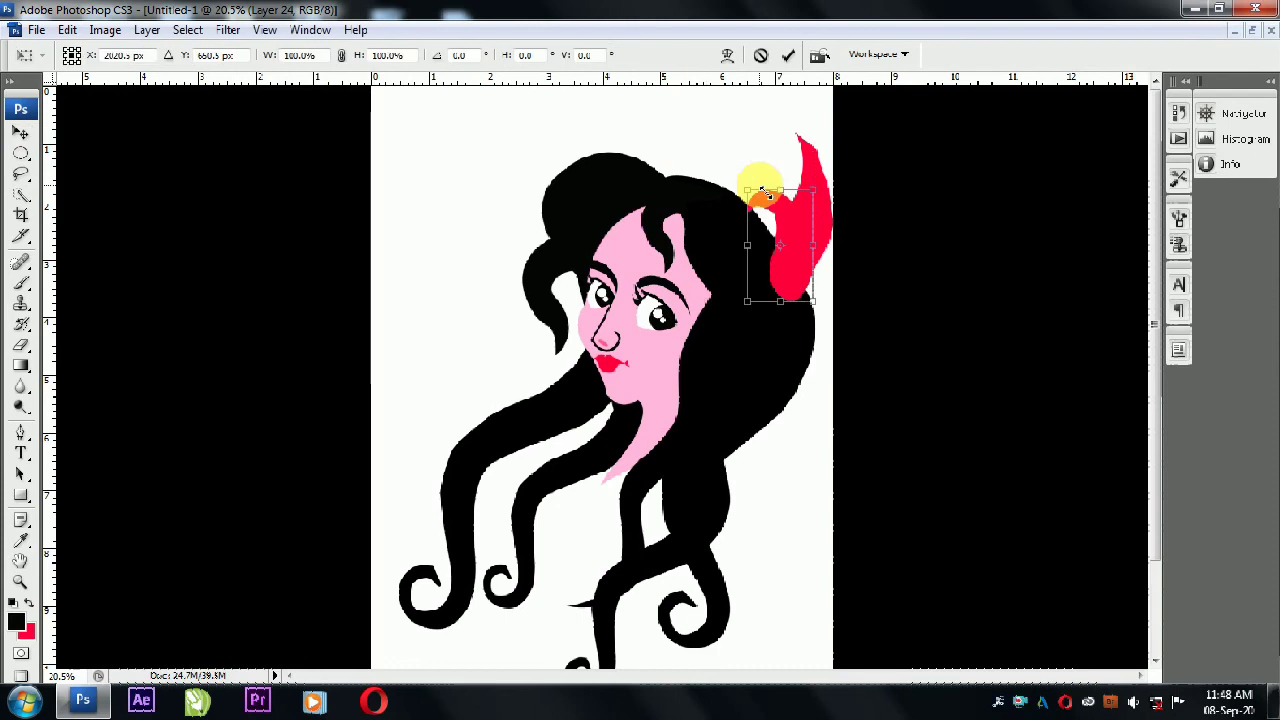
{"action": "key", "text": "Return"}
{"action": "left_click_drag", "start_coordinate": [843, 171], "coordinate": [803, 200]}
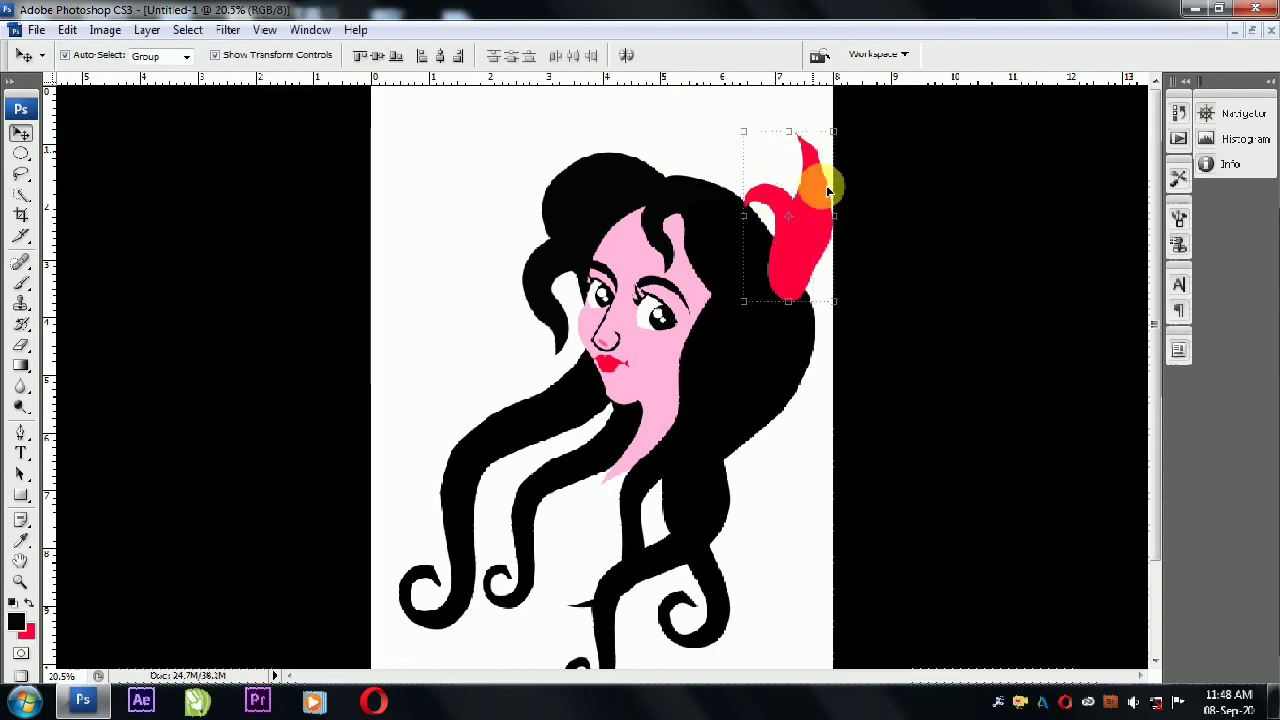
{"action": "key", "text": "p"}
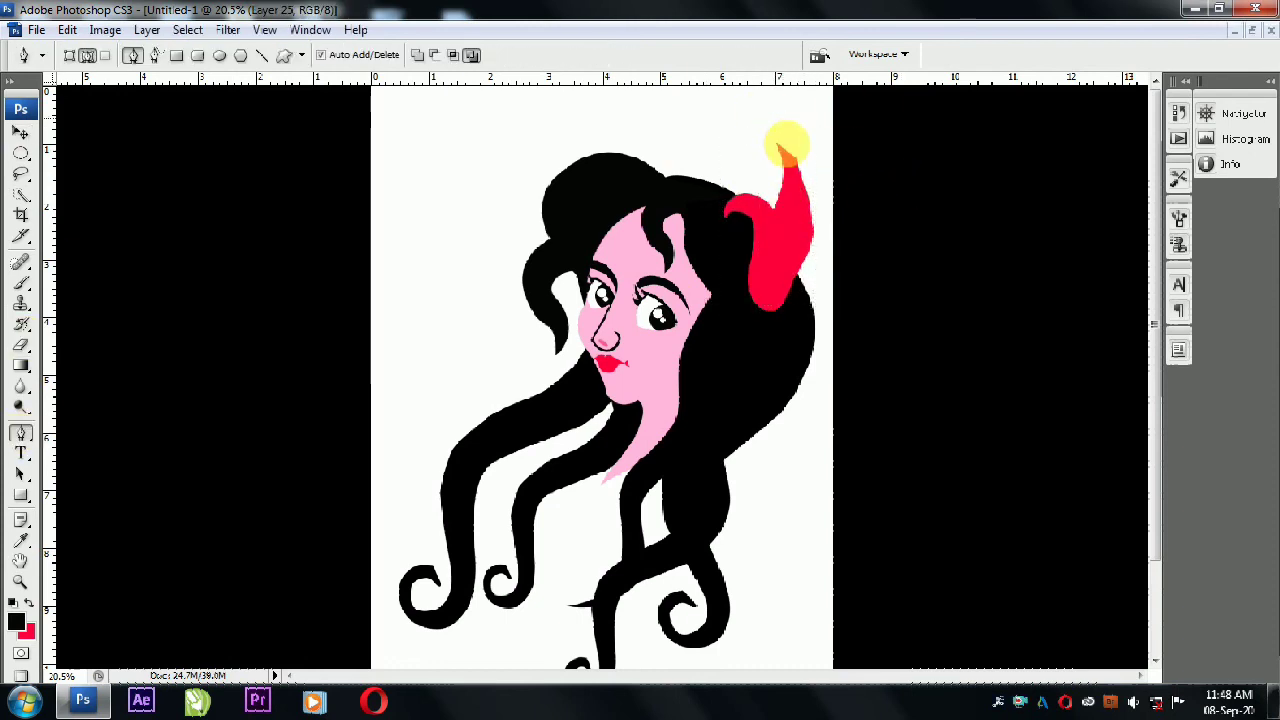
{"action": "left_click", "coordinate": [950, 230]}
{"action": "left_click", "coordinate": [772, 140]}
{"action": "key", "text": "ctrl+Return"}
Flip the lower red petal horizontally, rotate it into the flower and merge it down.
{"action": "left_click", "coordinate": [20, 133]}
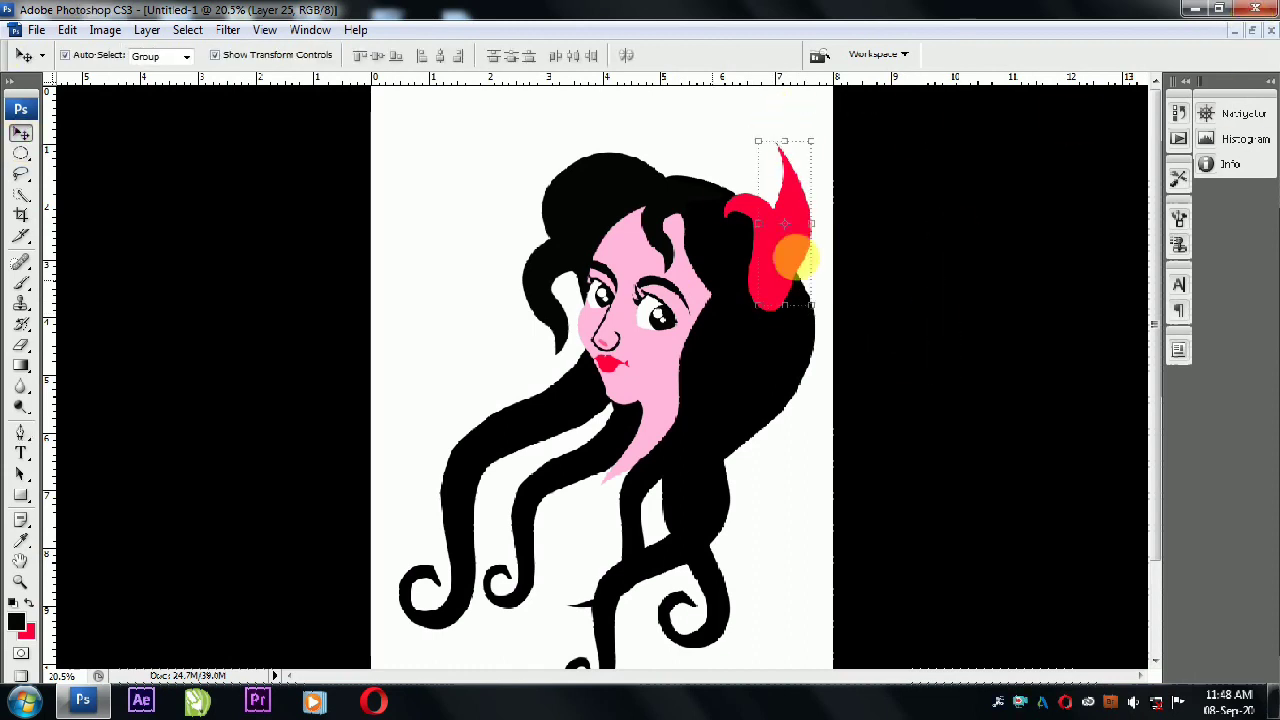
{"action": "left_click_drag", "start_coordinate": [765, 206], "coordinate": [785, 291]}
{"action": "right_click", "coordinate": [793, 291]}
{"action": "left_click", "coordinate": [857, 523]}
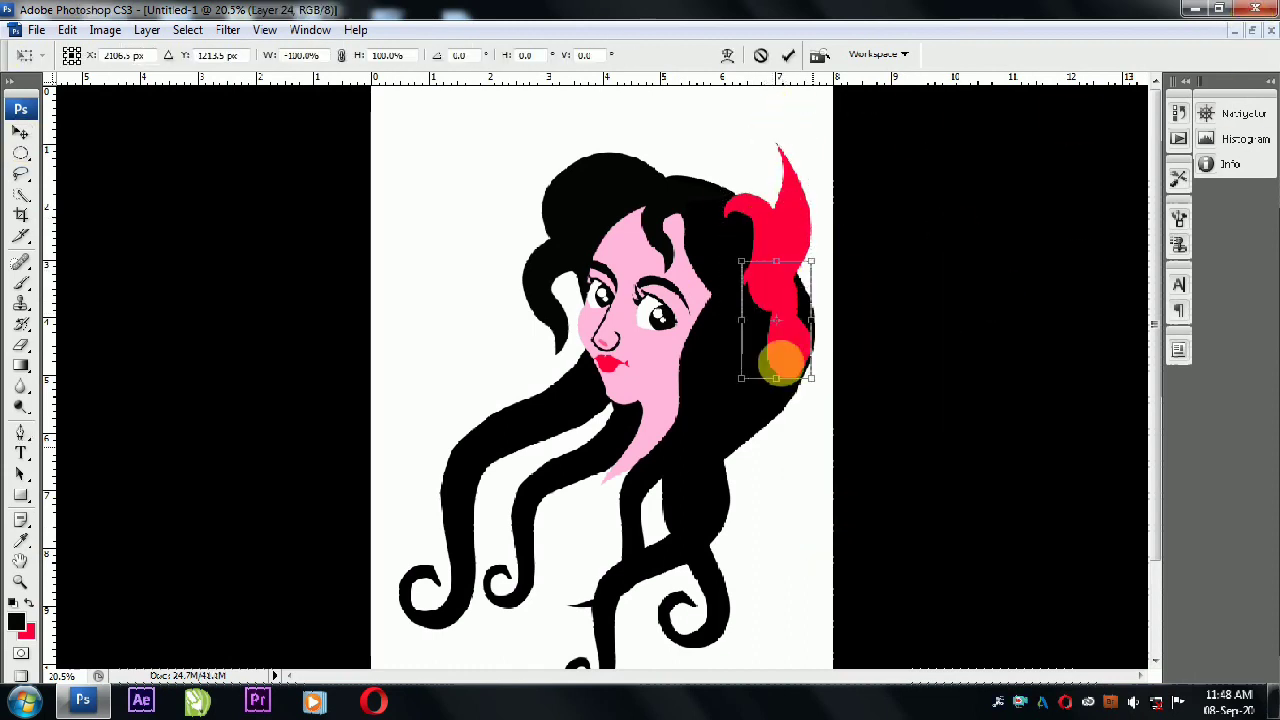
{"action": "double_click", "coordinate": [786, 347]}
{"action": "left_click_drag", "start_coordinate": [765, 372], "coordinate": [777, 309]}
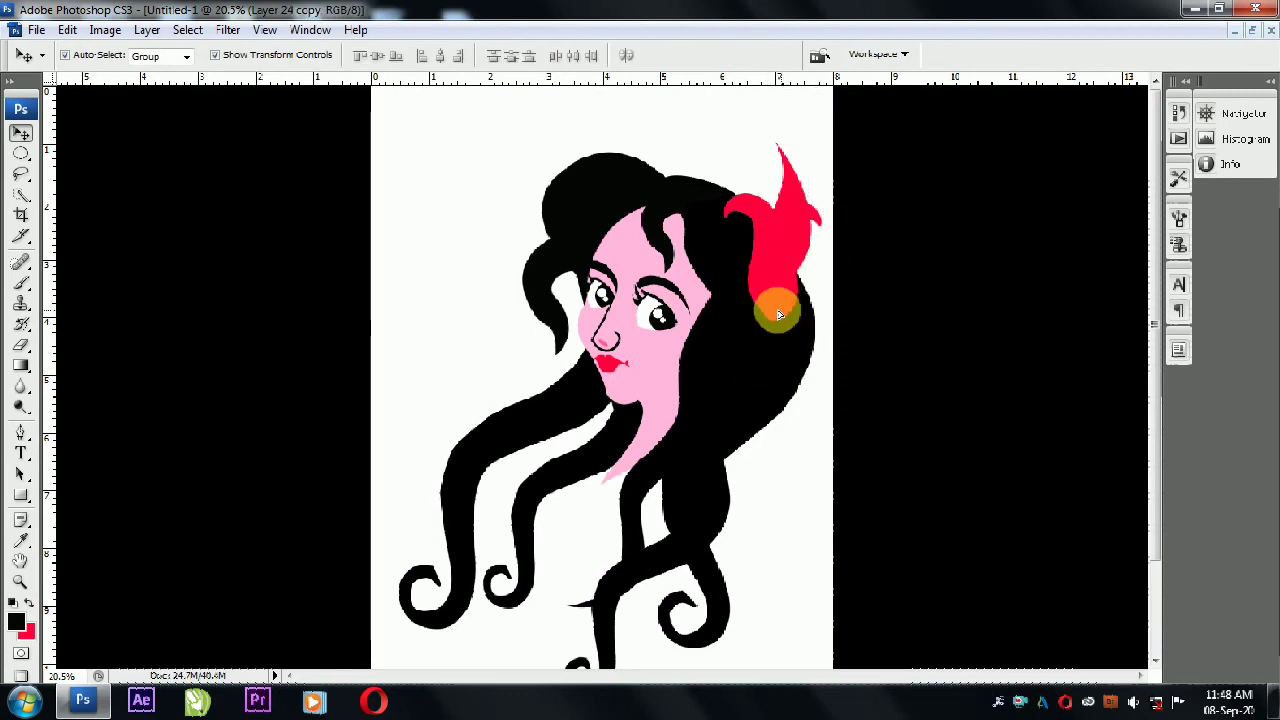
{"action": "key", "text": "ctrl+t"}
{"action": "mouse_move", "coordinate": [857, 223]}
{"action": "left_mouse_down"}
{"action": "mouse_move", "coordinate": [880, 224]}
{"action": "mouse_move", "coordinate": [871, 343]}
{"action": "left_mouse_up"}
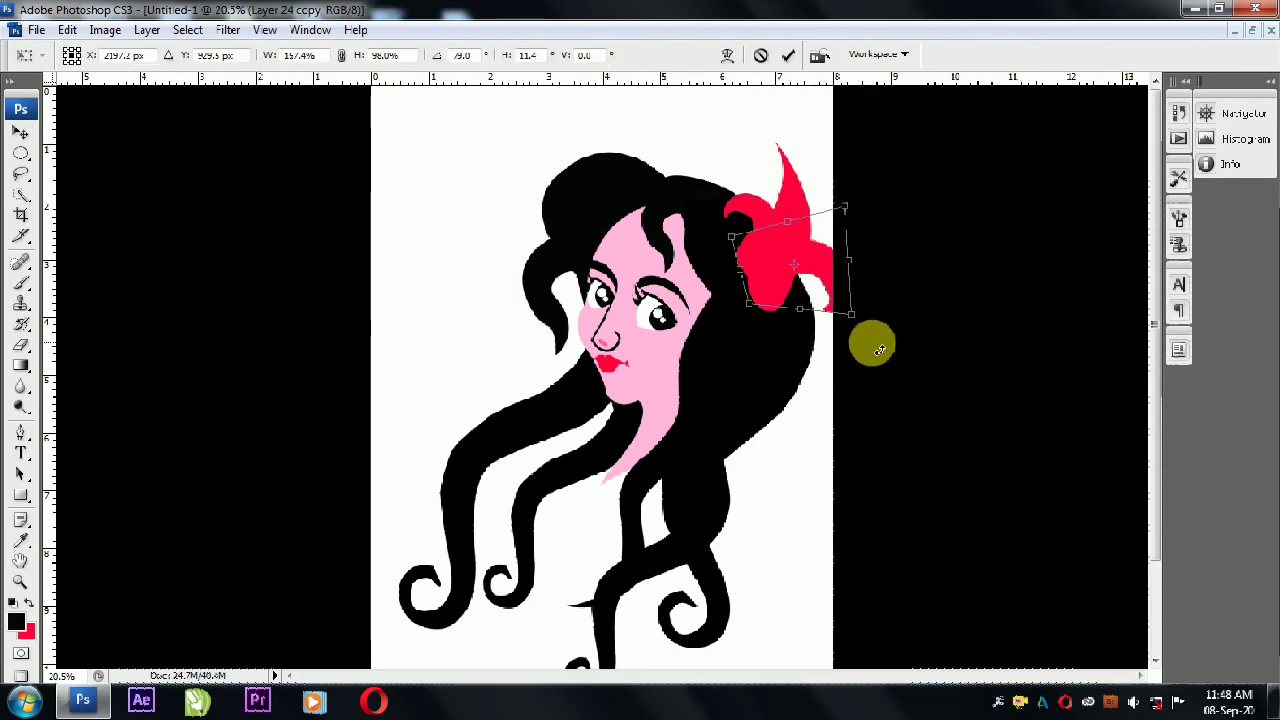
{"action": "key", "text": "Return"}
{"action": "key", "text": "ctrl+e"}
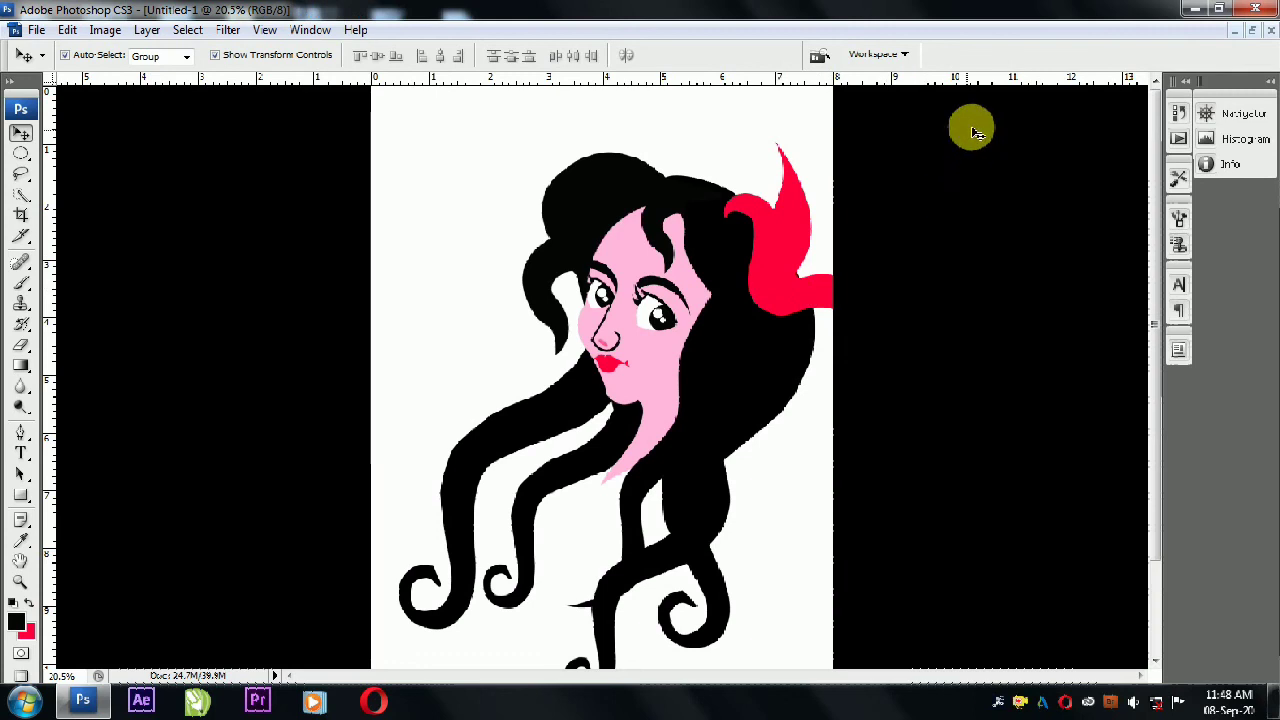
Move the whole drawing up slightly and scale it down within the page.
{"action": "left_click_drag", "start_coordinate": [500, 553], "coordinate": [500, 523]}
{"action": "key", "text": "ctrl+t"}
{"action": "left_click_drag", "start_coordinate": [808, 163], "coordinate": [777, 229]}
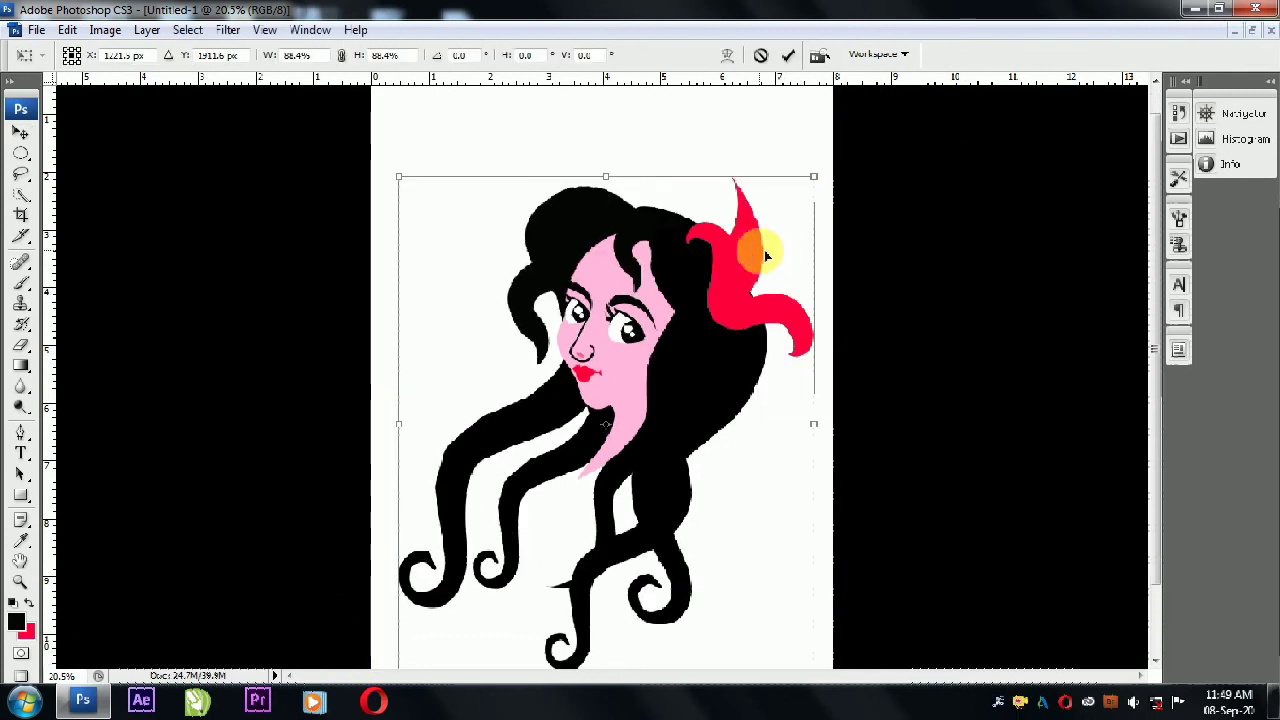
Duplicate the red flower, flip the copy horizontally, and merge it with the original.
{"action": "key", "text": "Return"}
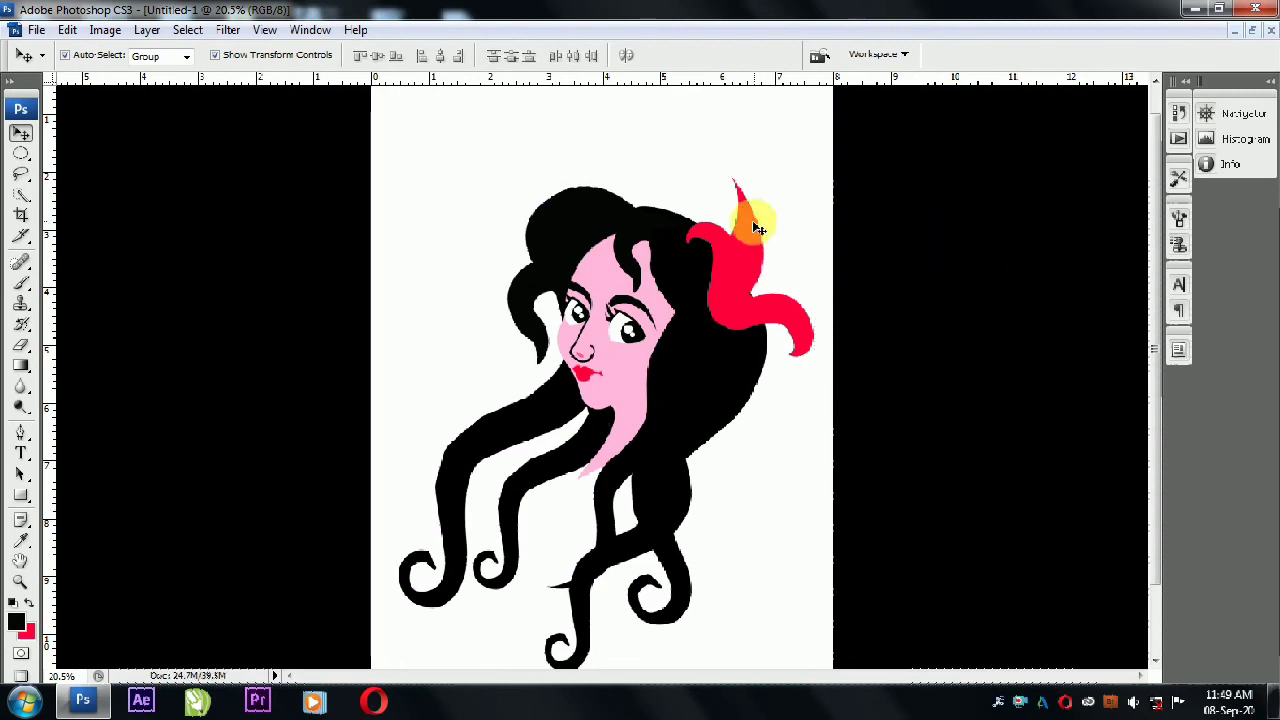
{"action": "left_click", "coordinate": [757, 228]}
{"action": "key", "text": "ctrl+alt+t"}
{"action": "right_click", "coordinate": [770, 226]}
{"action": "left_click", "coordinate": [810, 466]}
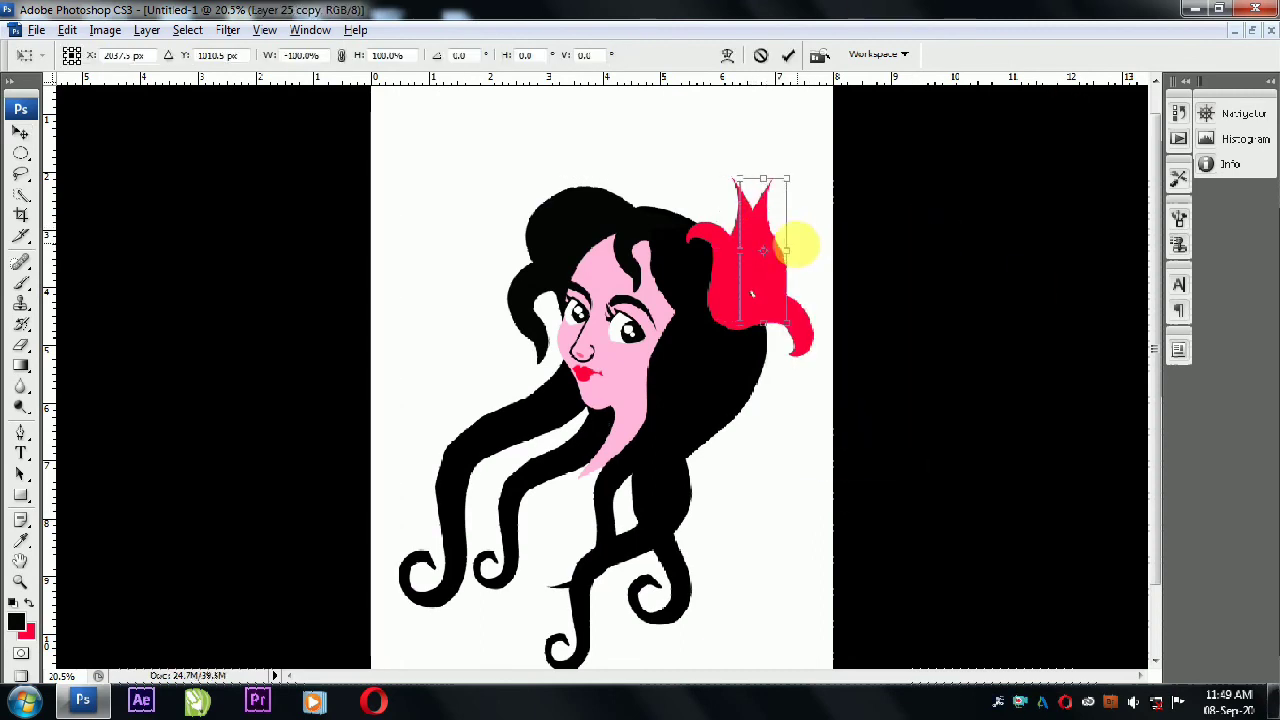
{"action": "key", "text": "Return"}
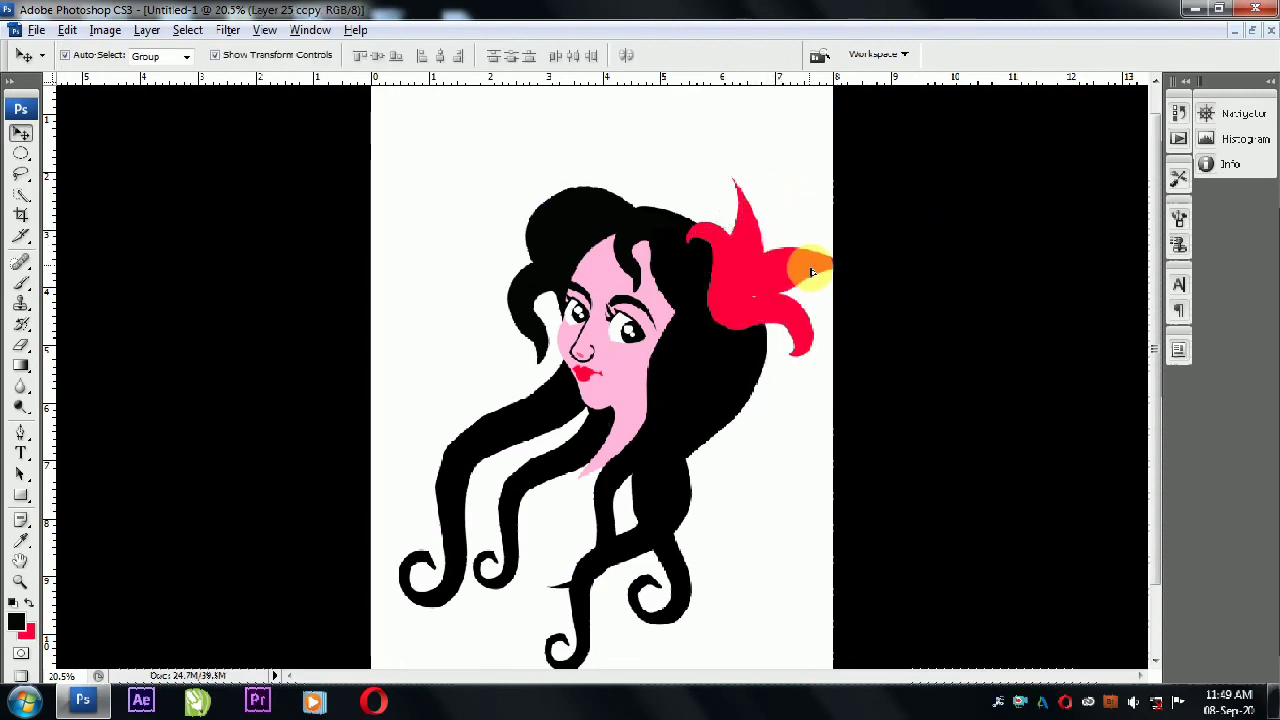
{"action": "key", "text": "ctrl+shift+e"}
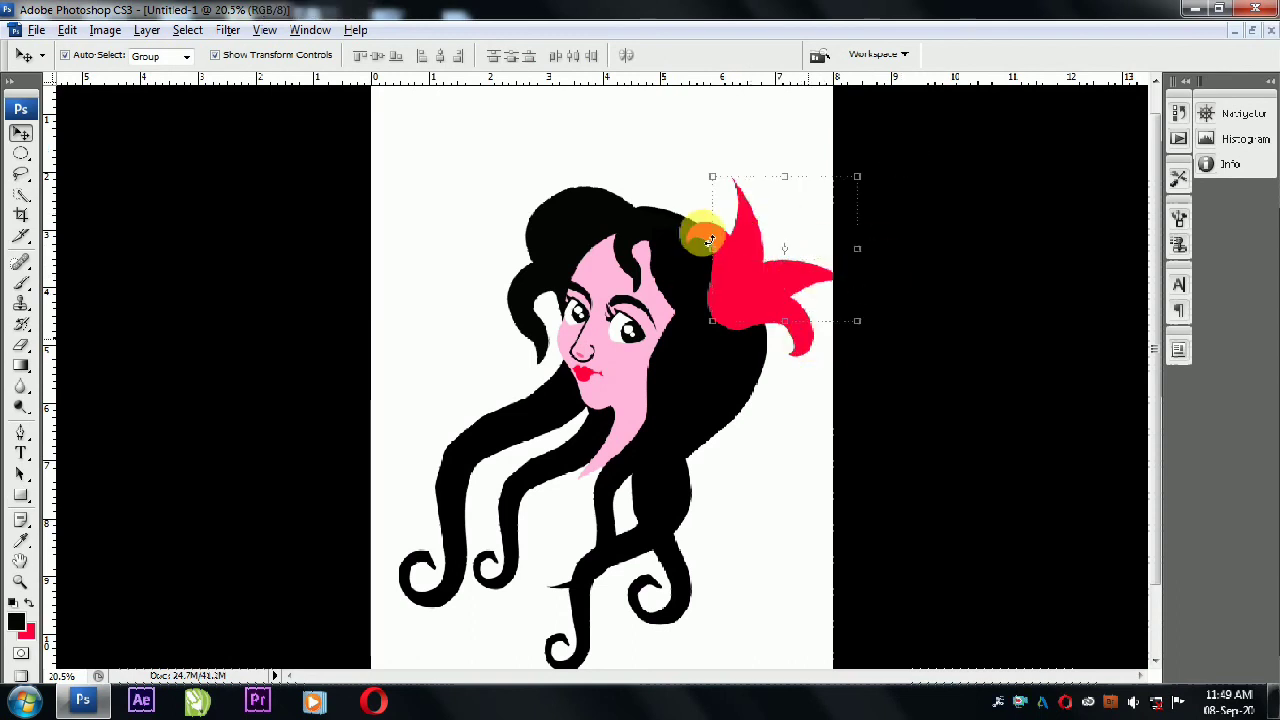
Shrink the red flower and move it onto the hair.
{"action": "key", "text": "ctrl+t"}
{"action": "right_click", "coordinate": [714, 232]}
{"action": "key", "text": "Escape"}
{"action": "key", "text": "Escape"}
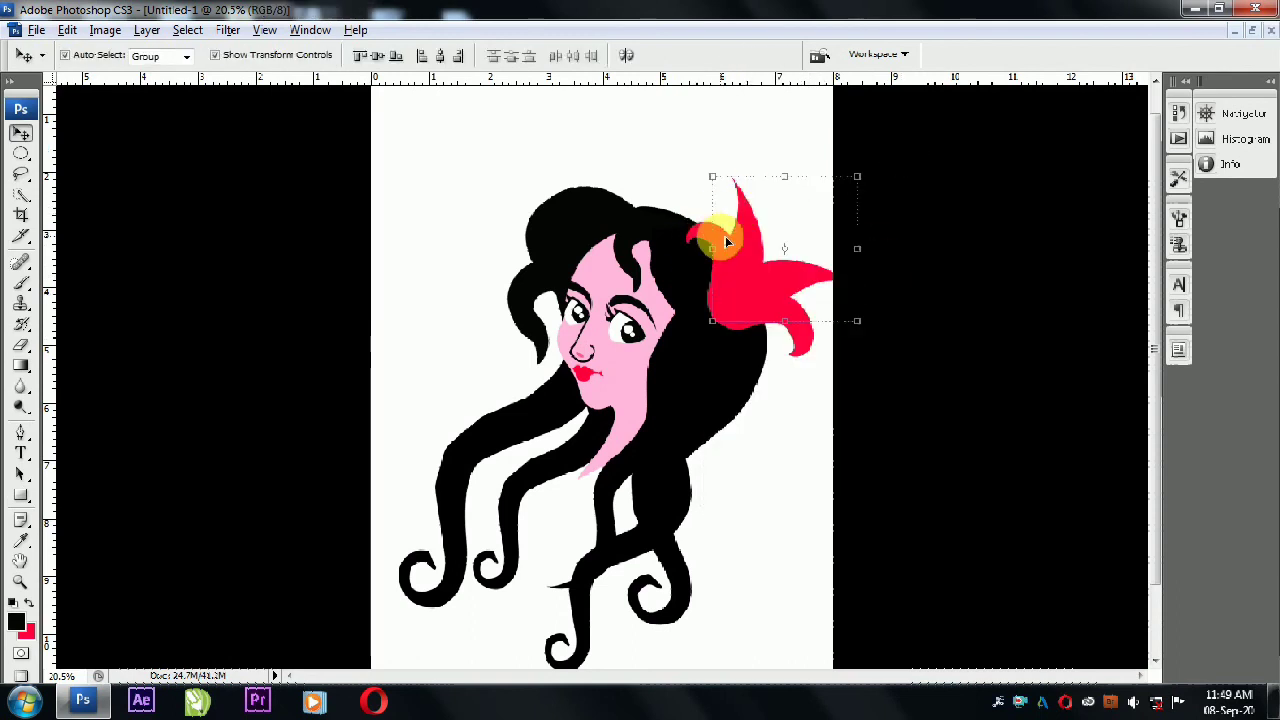
{"action": "left_click_drag", "start_coordinate": [823, 218], "coordinate": [821, 212]}
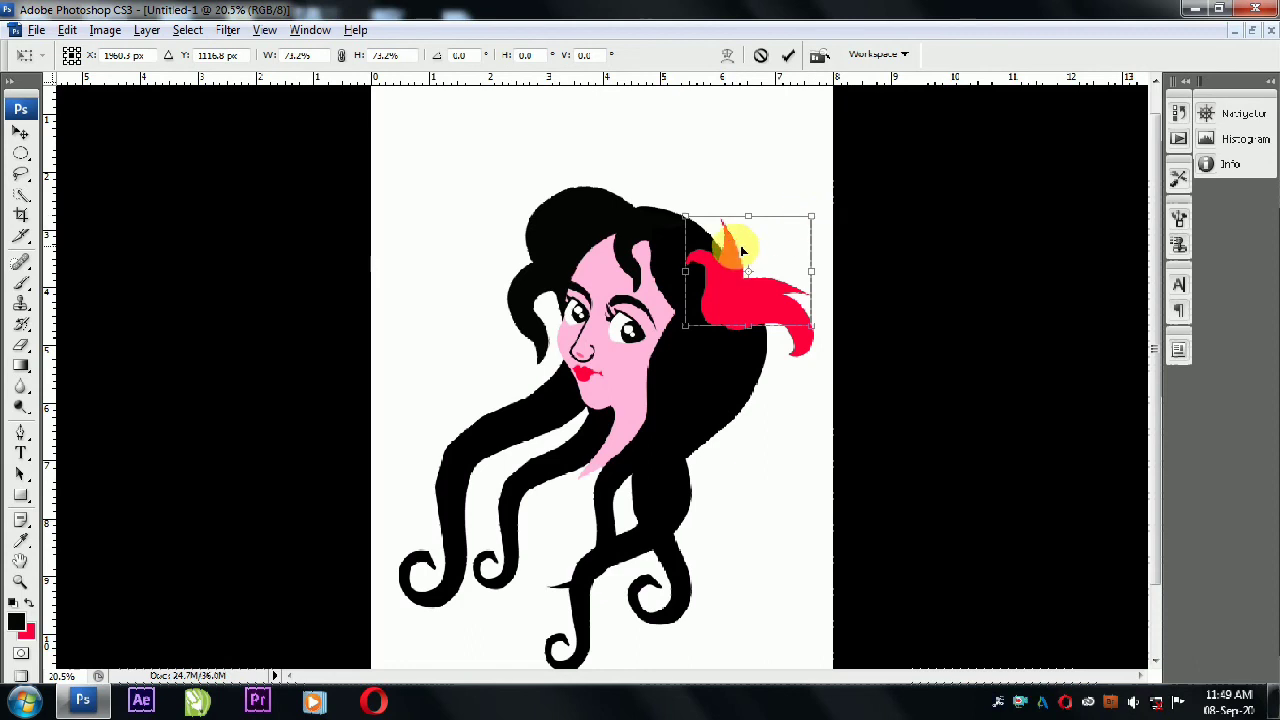
{"action": "key", "text": "Return"}
{"action": "mouse_move", "coordinate": [806, 318]}
{"action": "left_mouse_down"}
{"action": "mouse_move", "coordinate": [783, 285]}
{"action": "mouse_move", "coordinate": [729, 264]}
{"action": "left_mouse_up"}
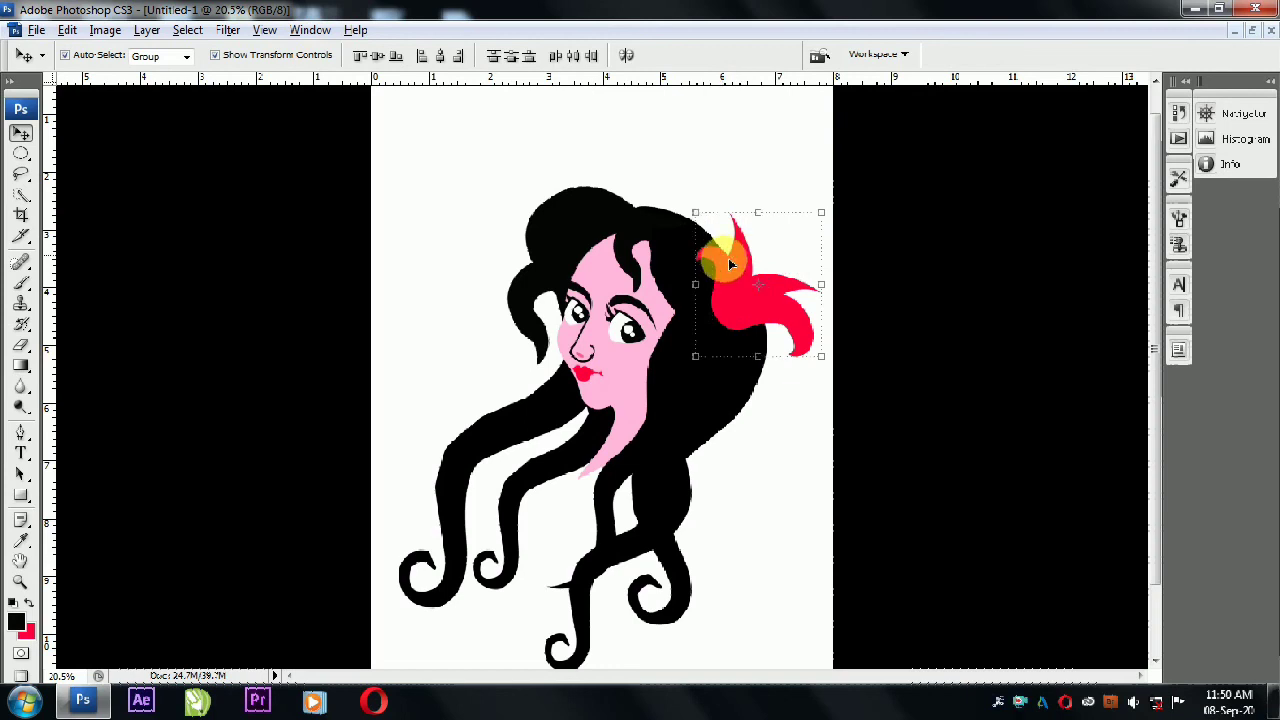
Tilt the flower slightly clockwise and nudge it into place on the hair.
{"action": "key", "text": "ctrl+t"}
{"action": "left_click_drag", "start_coordinate": [834, 200], "coordinate": [857, 220]}
{"action": "double_click", "coordinate": [788, 292]}
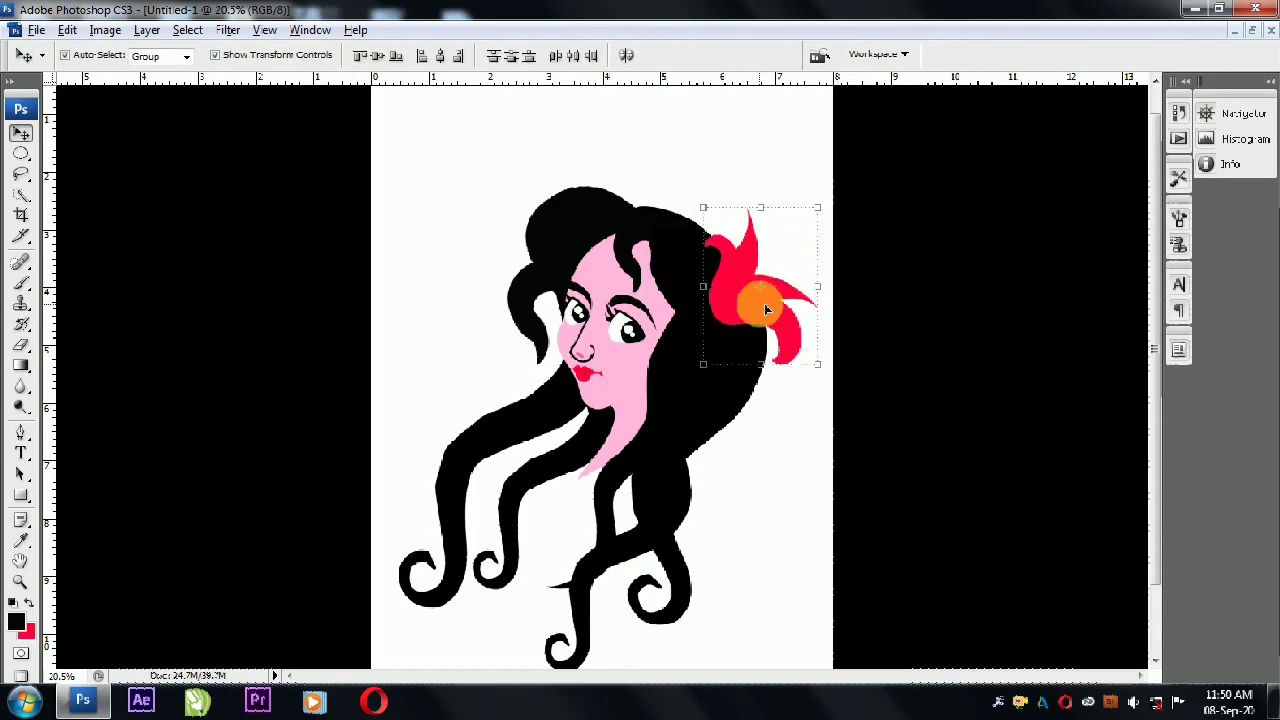
{"action": "left_click_drag", "start_coordinate": [764, 303], "coordinate": [737, 286]}
{"action": "left_click_drag", "start_coordinate": [737, 228], "coordinate": [742, 234]}
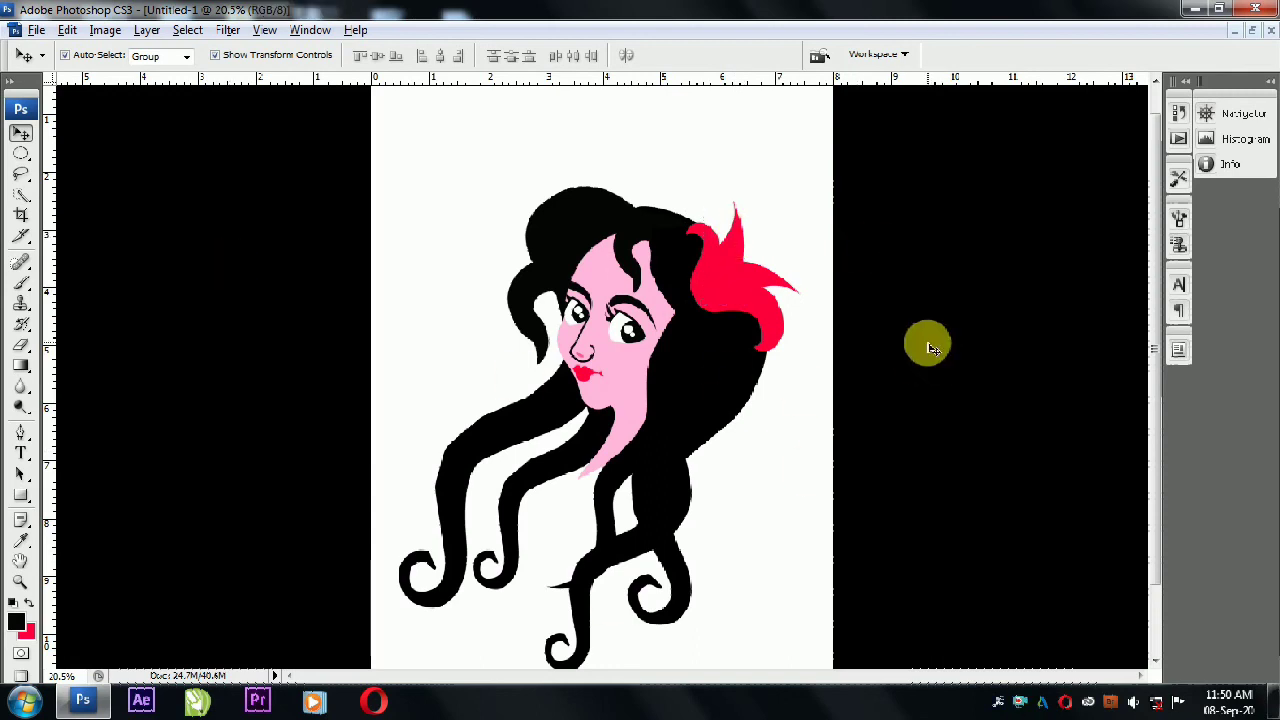
Start a curved path beside the flower for an extra petal, and add an empty layer.
{"action": "left_click", "coordinate": [21, 432]}
{"action": "mouse_move", "coordinate": [768, 235]}
{"action": "left_mouse_down"}
{"action": "mouse_move", "coordinate": [800, 234]}
{"action": "mouse_move", "coordinate": [735, 268]}
{"action": "left_mouse_up"}
{"action": "key", "text": "ctrl+shift+n"}
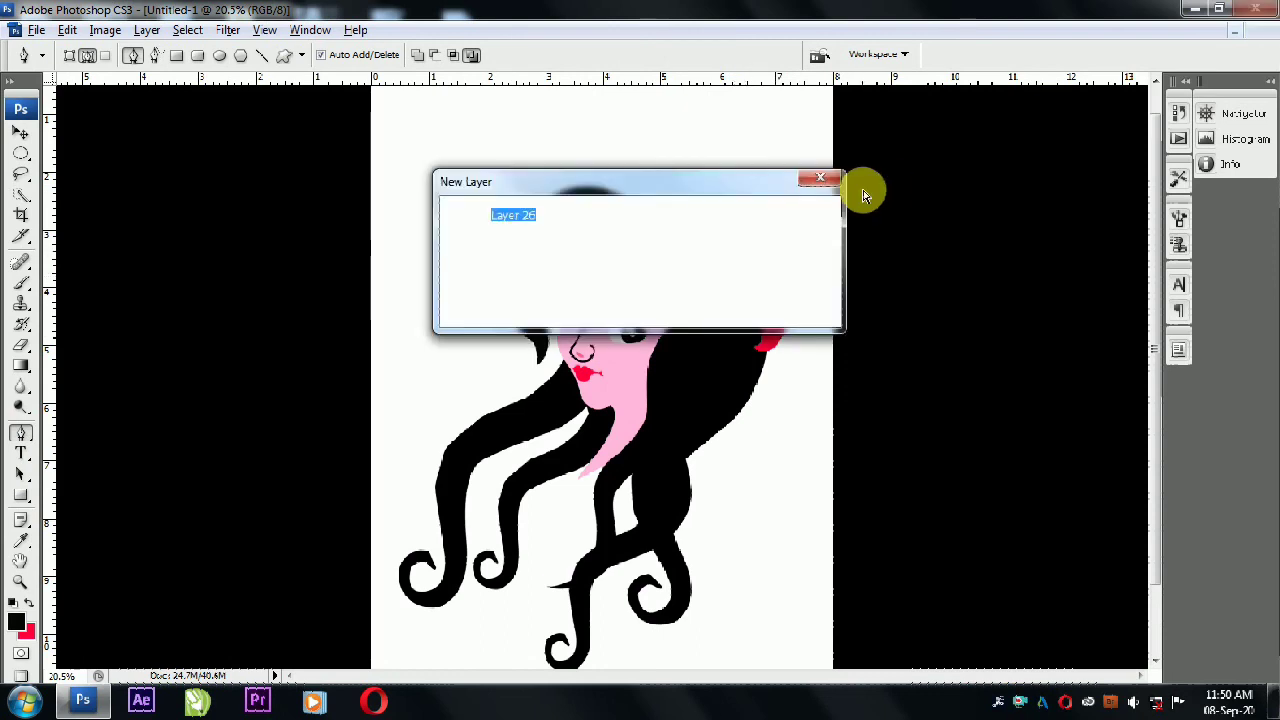
{"action": "key", "text": "Return"}
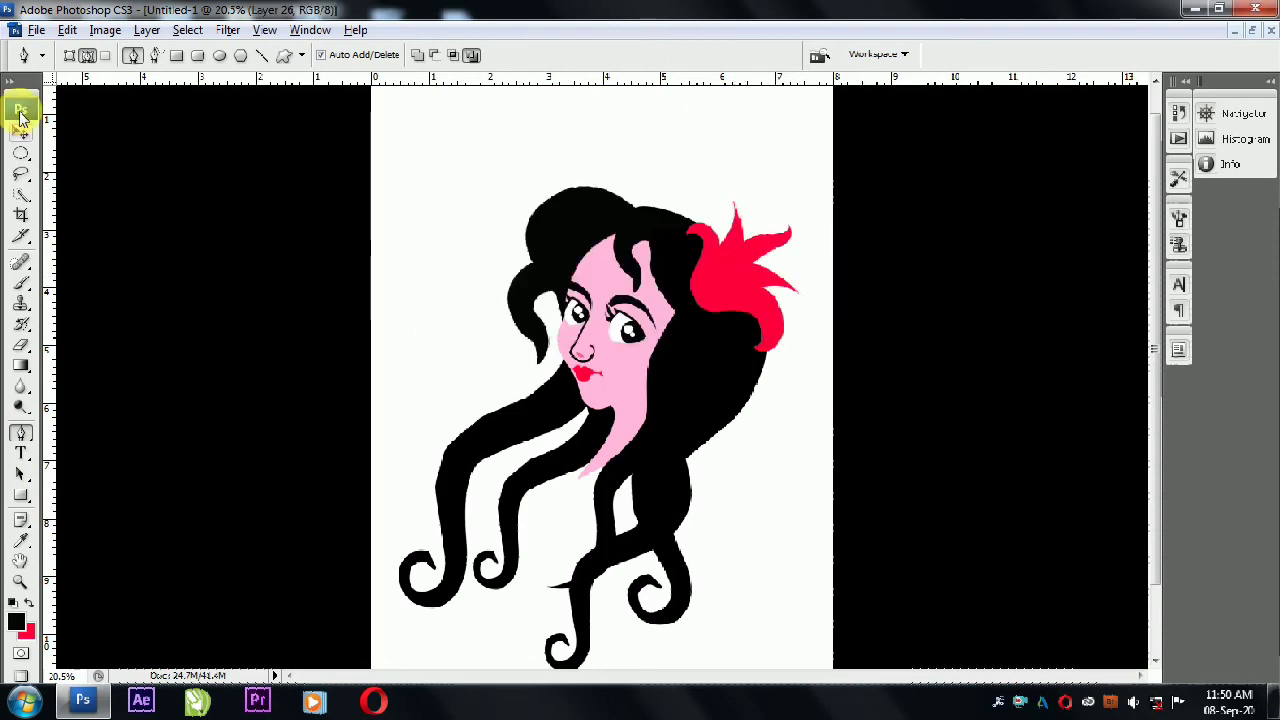
Deselect the flower and prepare a new layer for a round red ball.
{"action": "key", "text": "v"}
{"action": "left_click", "coordinate": [623, 223]}
{"action": "left_click", "coordinate": [768, 246]}
{"action": "left_click", "coordinate": [738, 362]}
{"action": "left_click", "coordinate": [21, 153]}
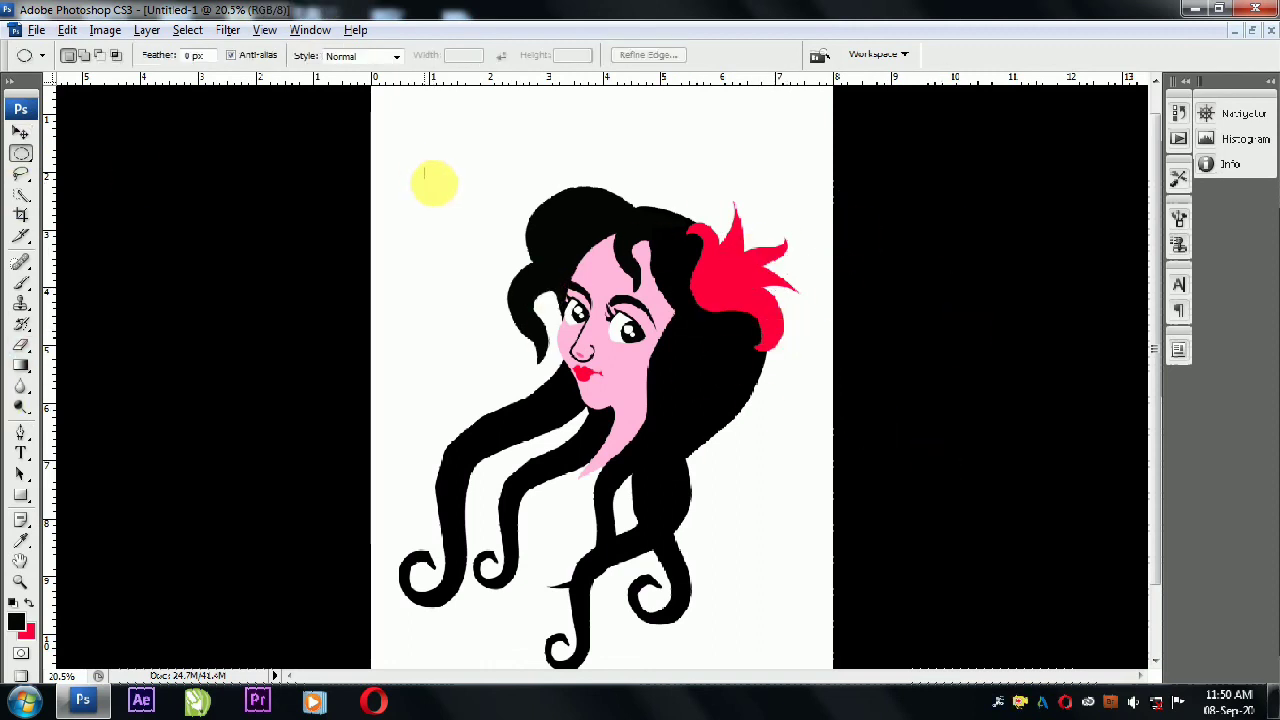
{"action": "key", "text": "ctrl+shift+n"}
{"action": "key", "text": "Return"}
Copy the red ball onto the flower's tips, resizing it to fit.
{"action": "left_click", "coordinate": [21, 133]}
{"action": "left_click_drag", "start_coordinate": [437, 185], "coordinate": [734, 207]}
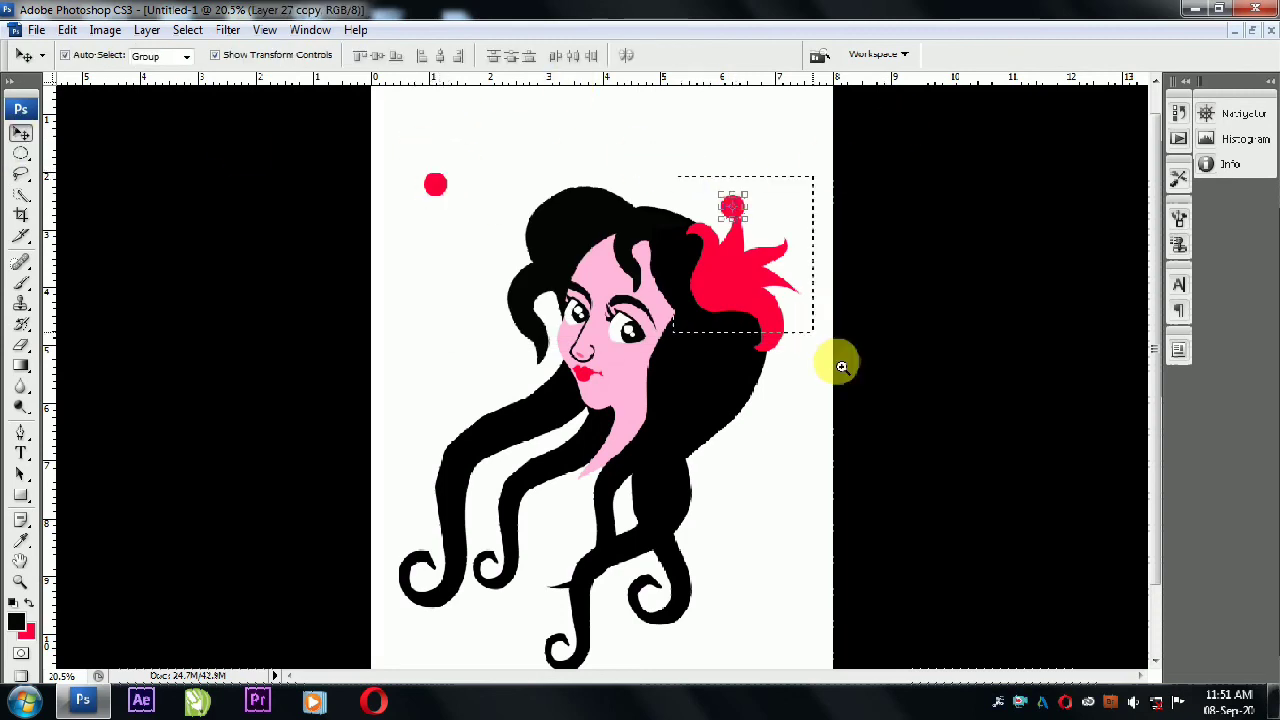
{"action": "left_click_drag", "start_coordinate": [678, 176], "coordinate": [841, 366]}
{"action": "key", "text": "ctrl+t"}
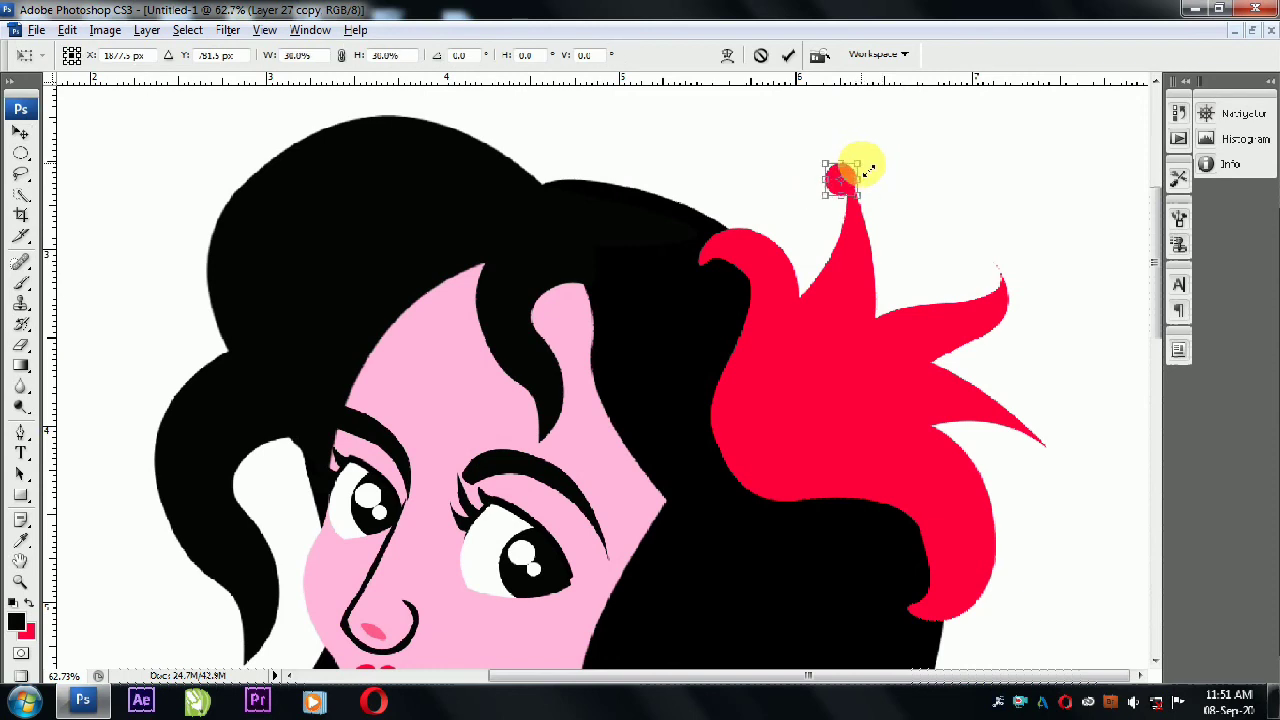
{"action": "key", "text": "Return"}
{"action": "left_click_drag", "start_coordinate": [840, 163], "coordinate": [699, 275]}
{"action": "mouse_move", "coordinate": [840, 163]}
{"action": "left_mouse_down"}
{"action": "mouse_move", "coordinate": [997, 278]}
{"action": "mouse_move", "coordinate": [1040, 436]}
{"action": "mouse_move", "coordinate": [908, 605]}
{"action": "left_mouse_up"}
Zoom out to the whole drawing and delete the leftover red ball at top left.
{"action": "key", "text": "ctrl+0"}
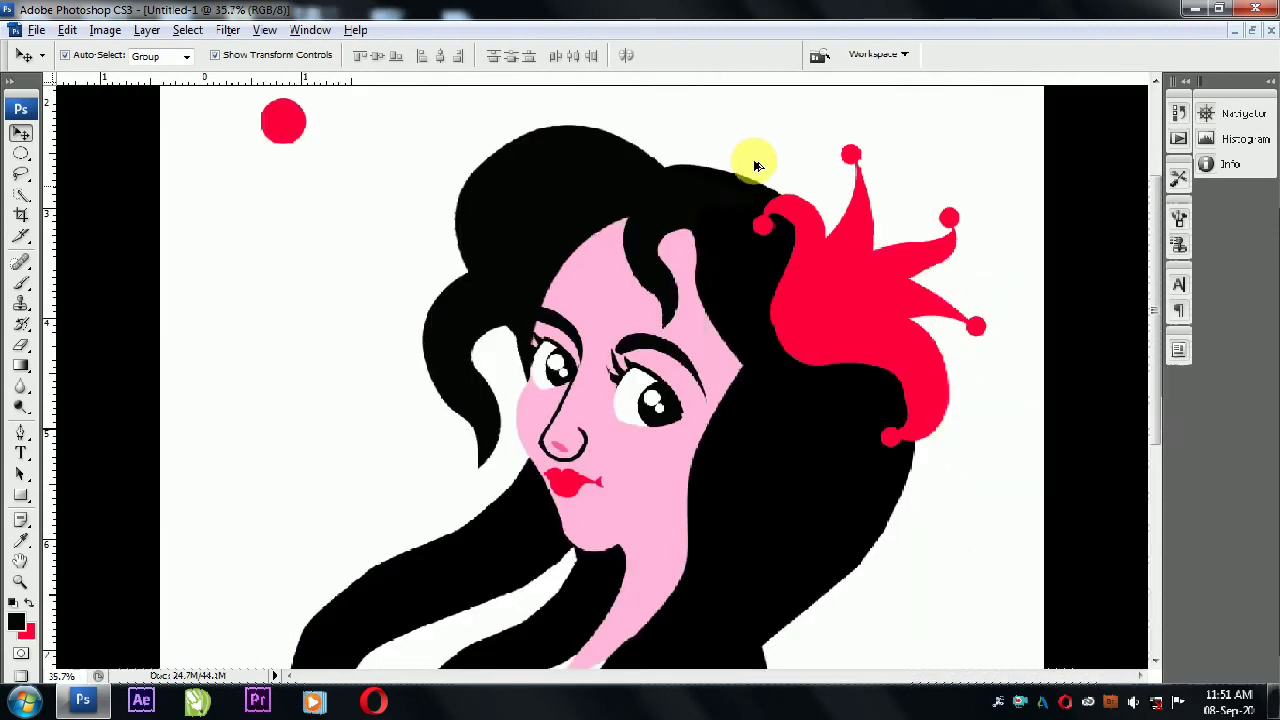
{"action": "key", "text": "ctrl+minus"}
{"action": "key", "text": "ctrl+0"}
{"action": "key", "text": "Delete"}
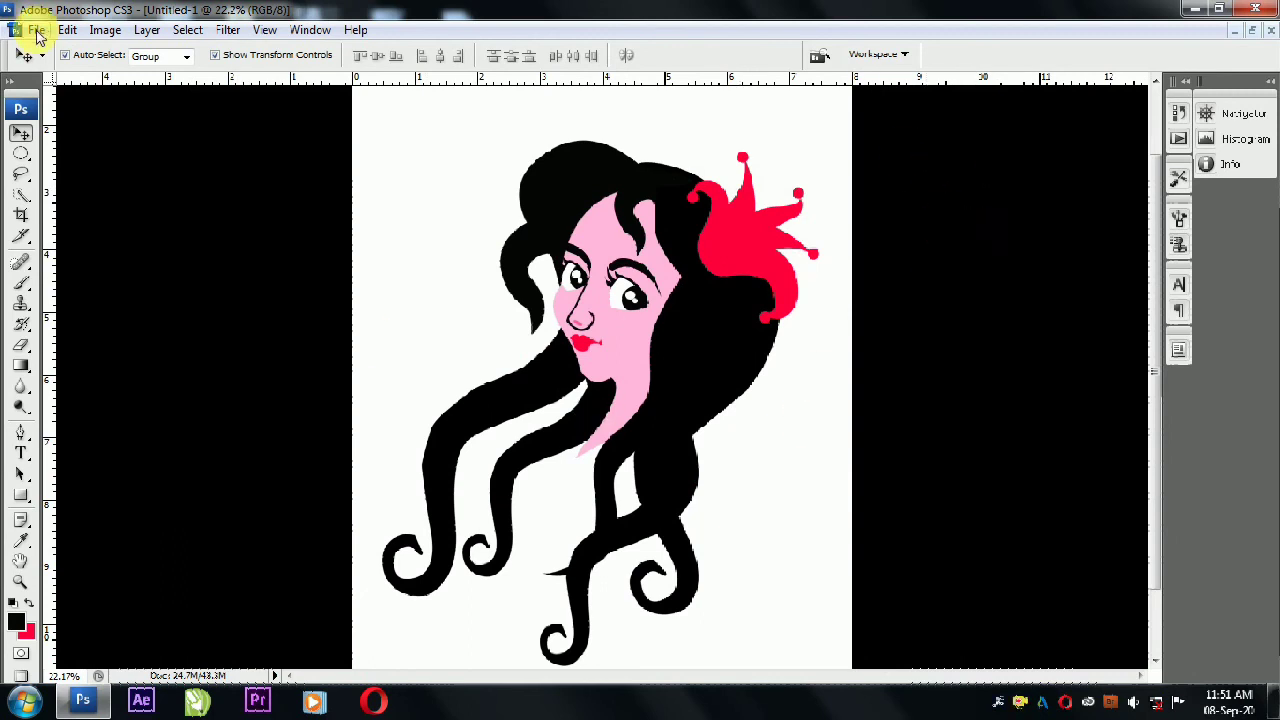
Save the drawing as 'doll face.psd' in E:\you tube with maximum compatibility.
{"action": "left_click", "coordinate": [36, 29]}
{"action": "left_click", "coordinate": [57, 180]}
{"action": "type", "text": "doll face.psd"}
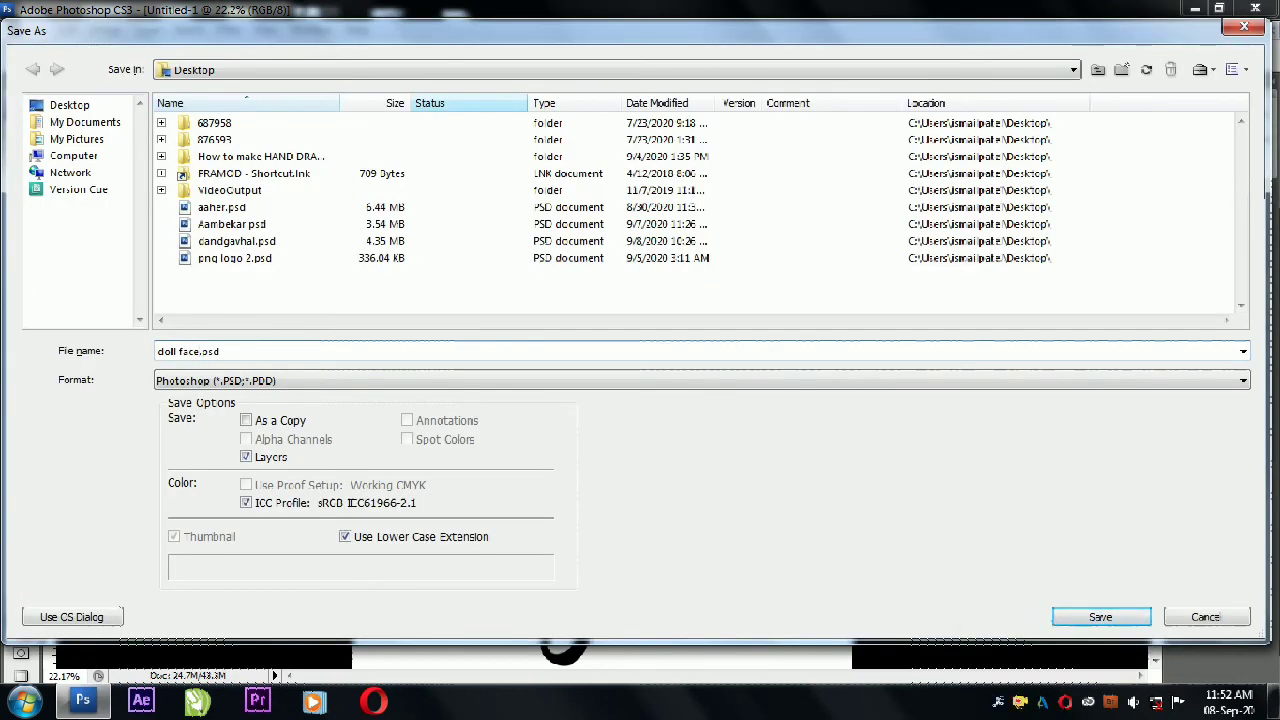
{"action": "left_click", "coordinate": [73, 156]}
{"action": "double_click", "coordinate": [245, 174]}
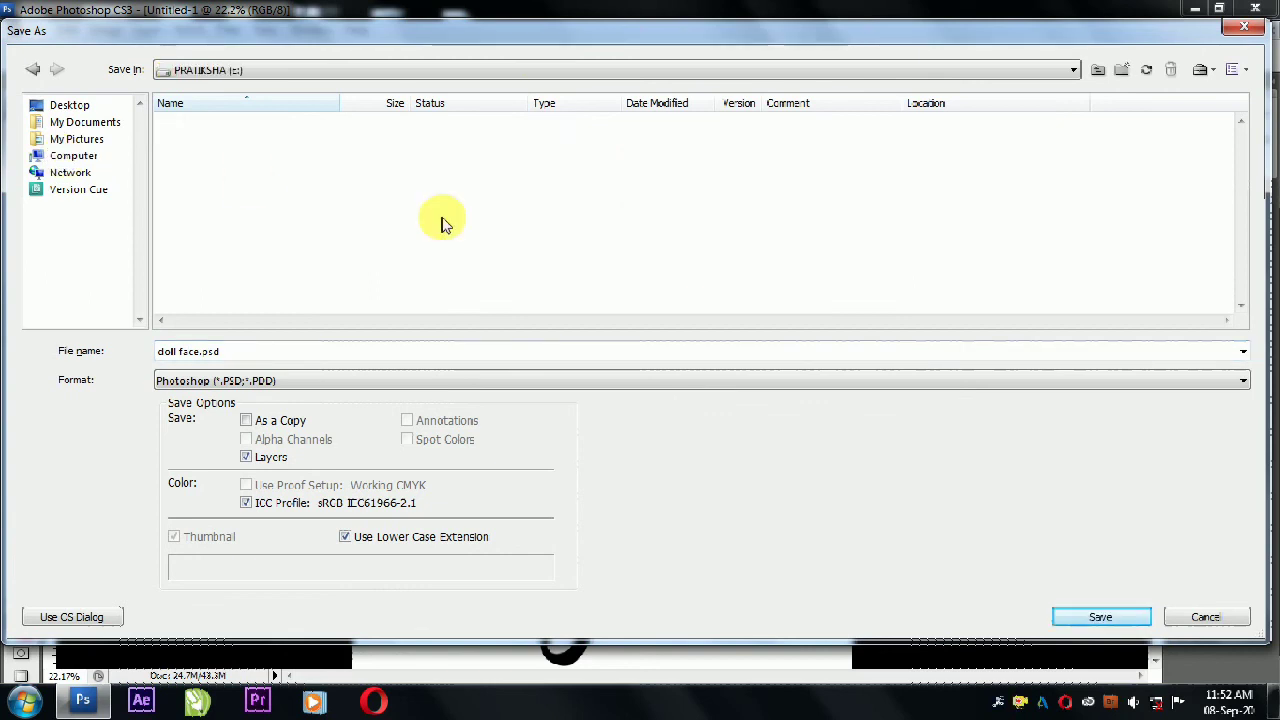
{"action": "key", "text": "y"}
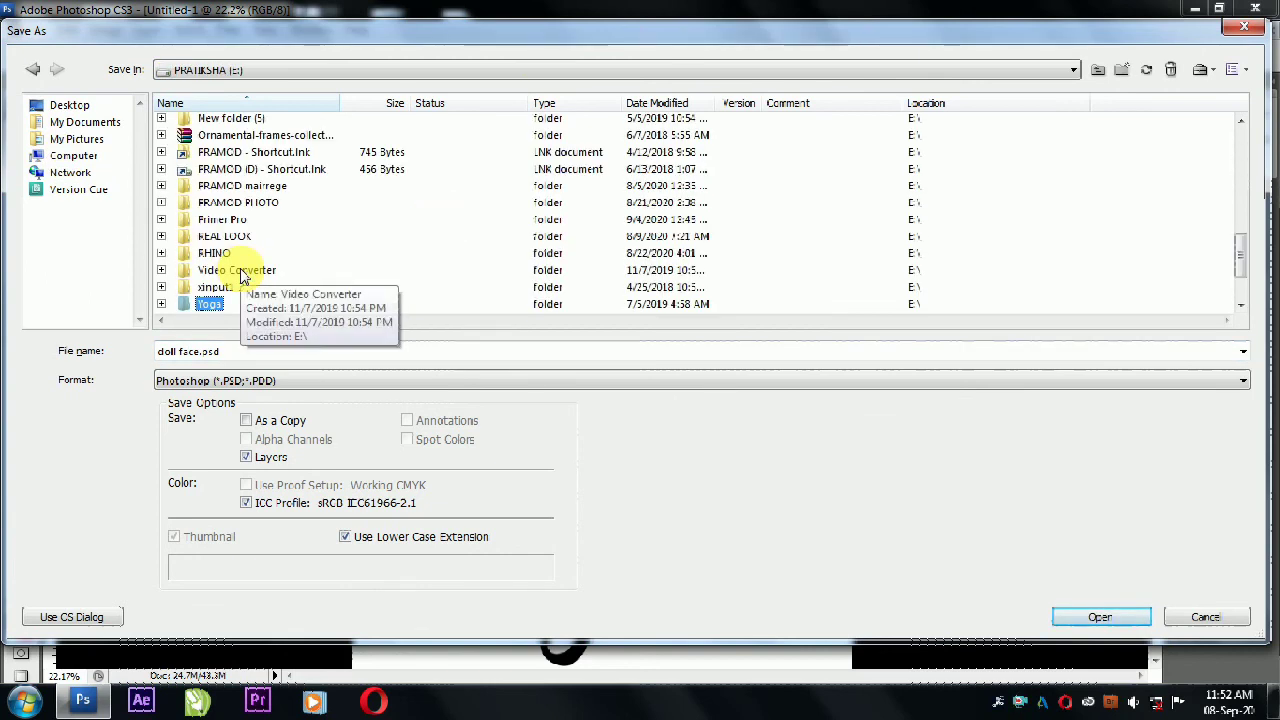
{"action": "left_click", "coordinate": [1240, 305]}
{"action": "double_click", "coordinate": [234, 287]}
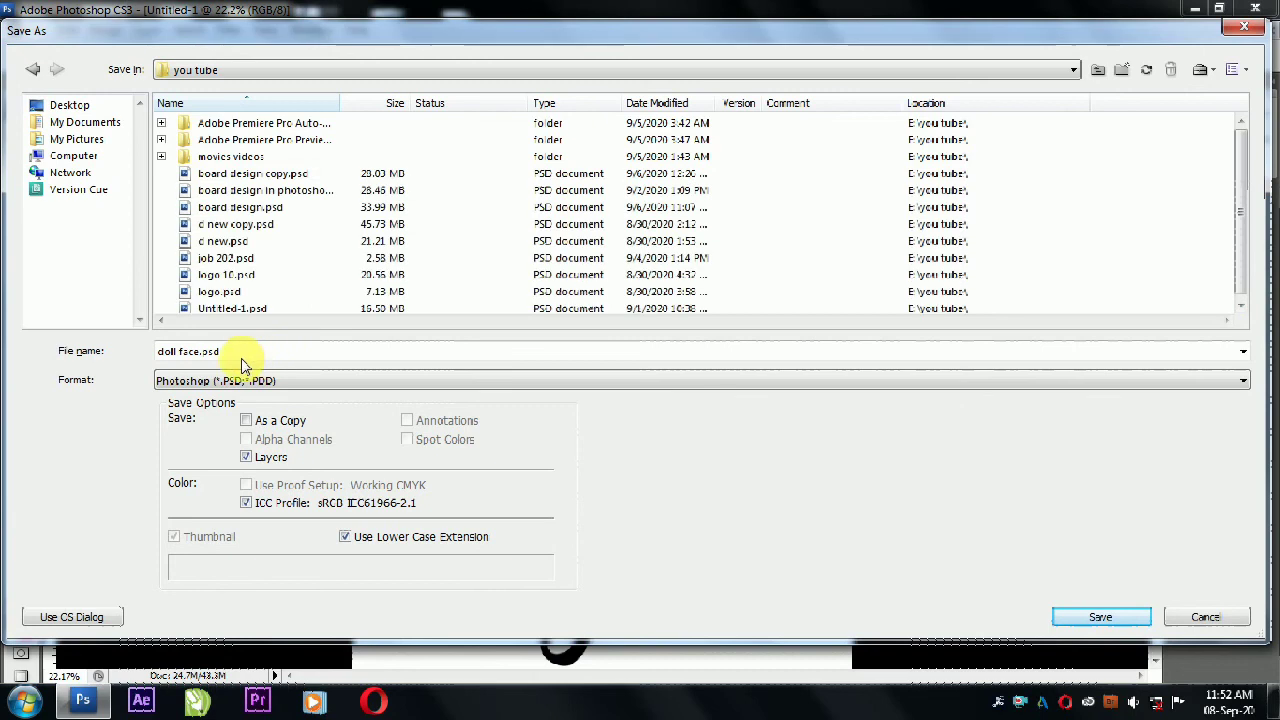
{"action": "left_click", "coordinate": [1100, 616]}
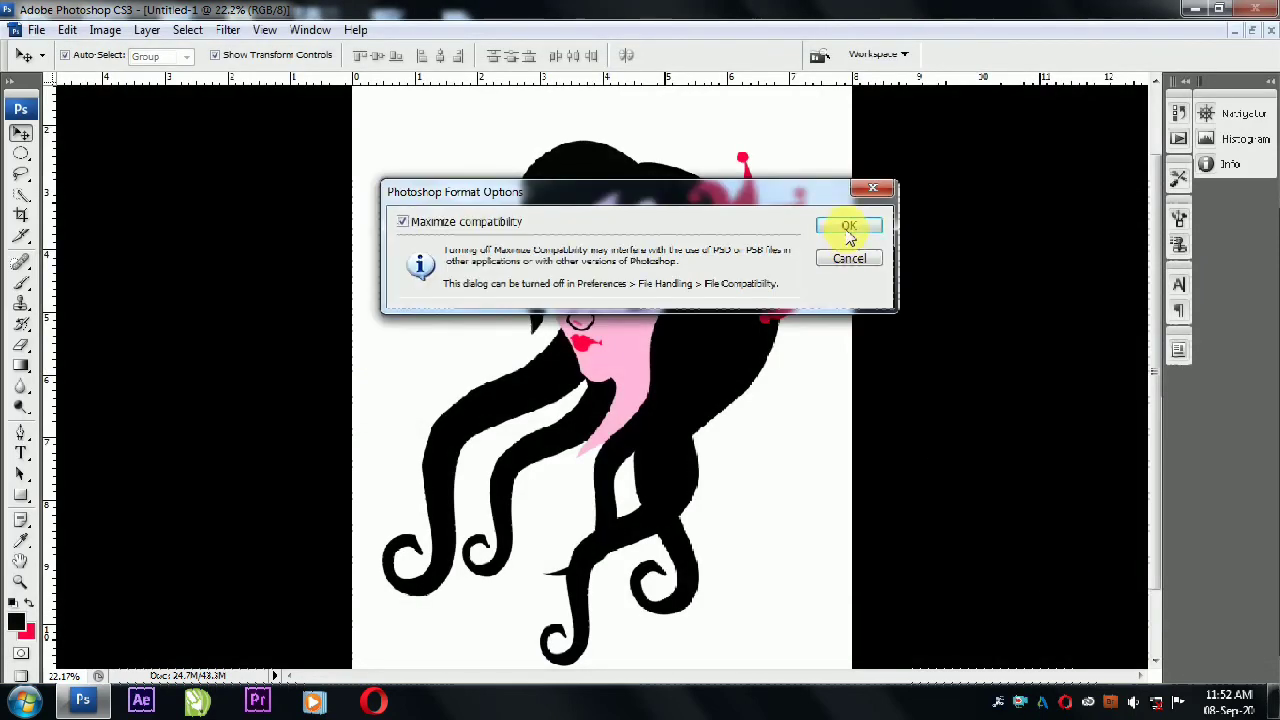
{"action": "left_click", "coordinate": [845, 234]}
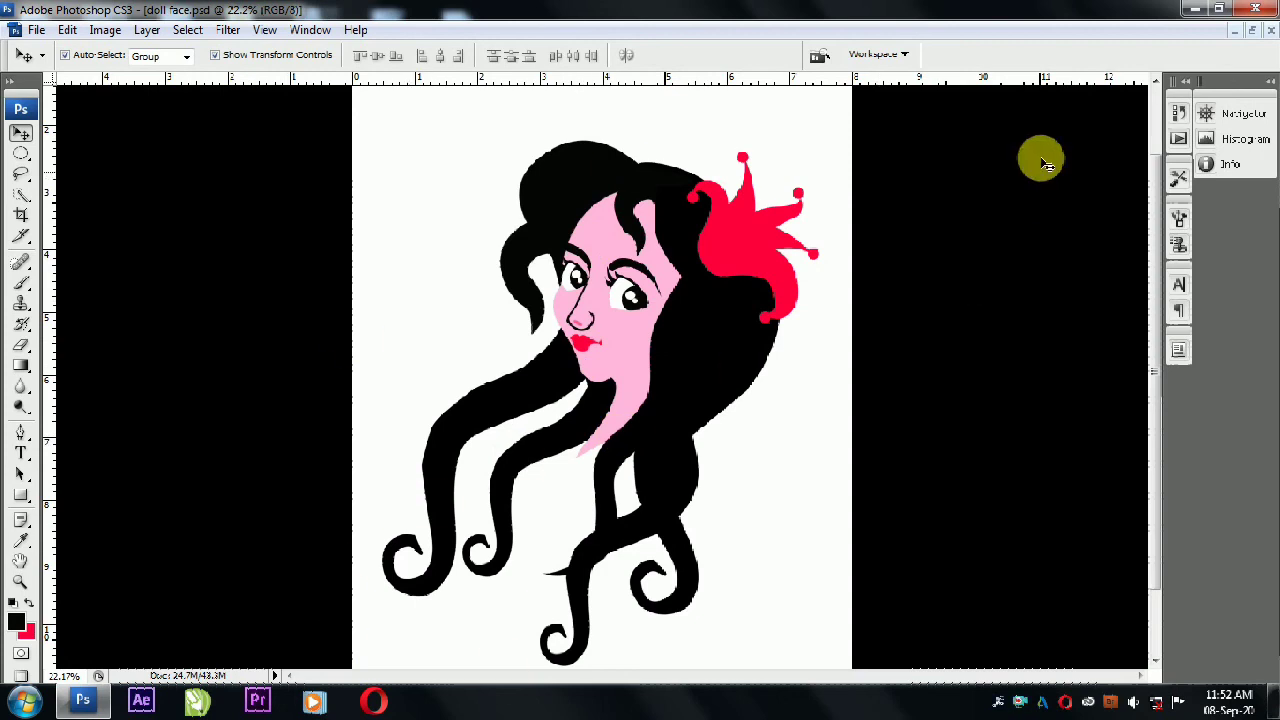
Place a copied black hair strand over the lower neck and merge it into the hair.
{"action": "left_click_drag", "start_coordinate": [520, 262], "coordinate": [588, 447]}
{"action": "mouse_move", "coordinate": [648, 418]}
{"action": "left_mouse_down"}
{"action": "mouse_move", "coordinate": [588, 487]}
{"action": "mouse_move", "coordinate": [570, 479]}
{"action": "left_mouse_up"}
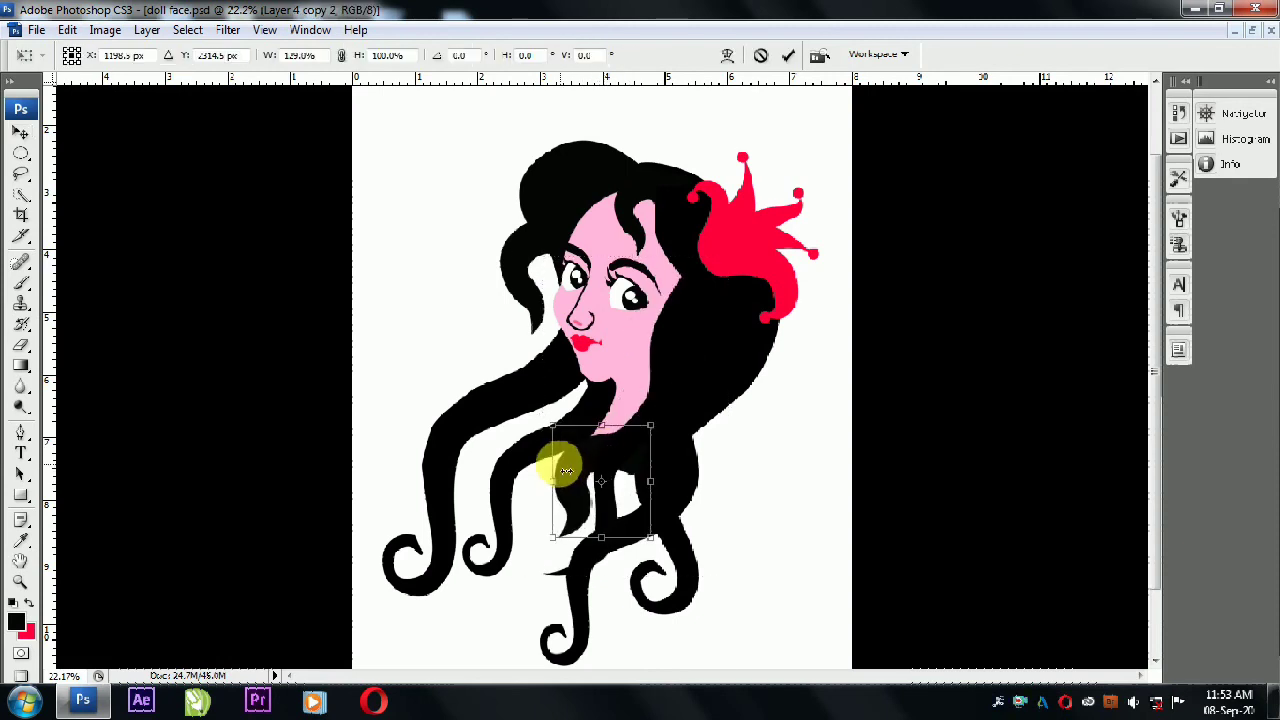
{"action": "key", "text": "Return"}
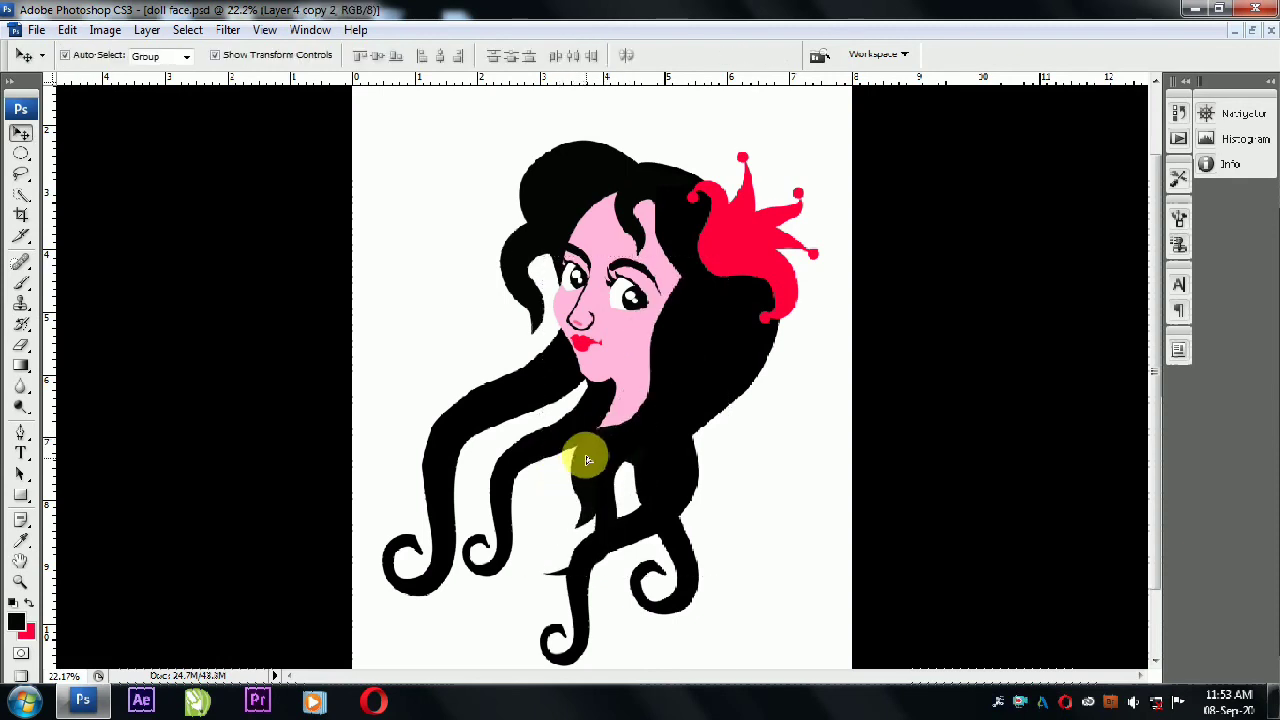
{"action": "key", "text": "ctrl+shift+e"}
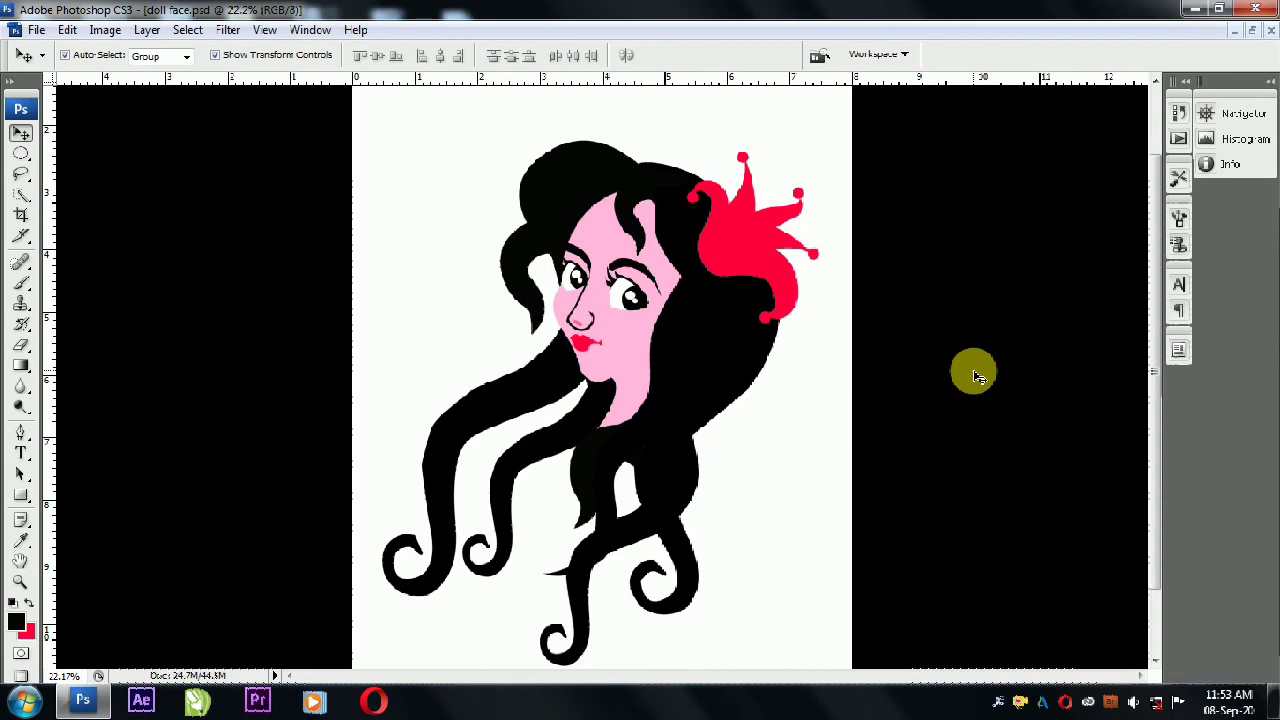